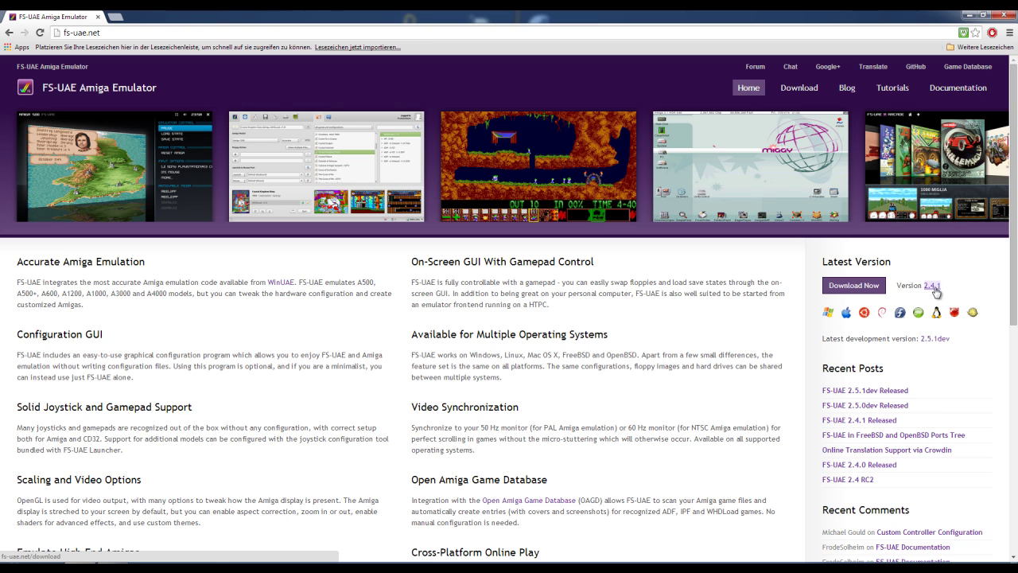
Download the portable Windows package fs-uae-suite_2.4.1+portable_windows.zip to the desktop and minimize the browser
left_click(852, 296)
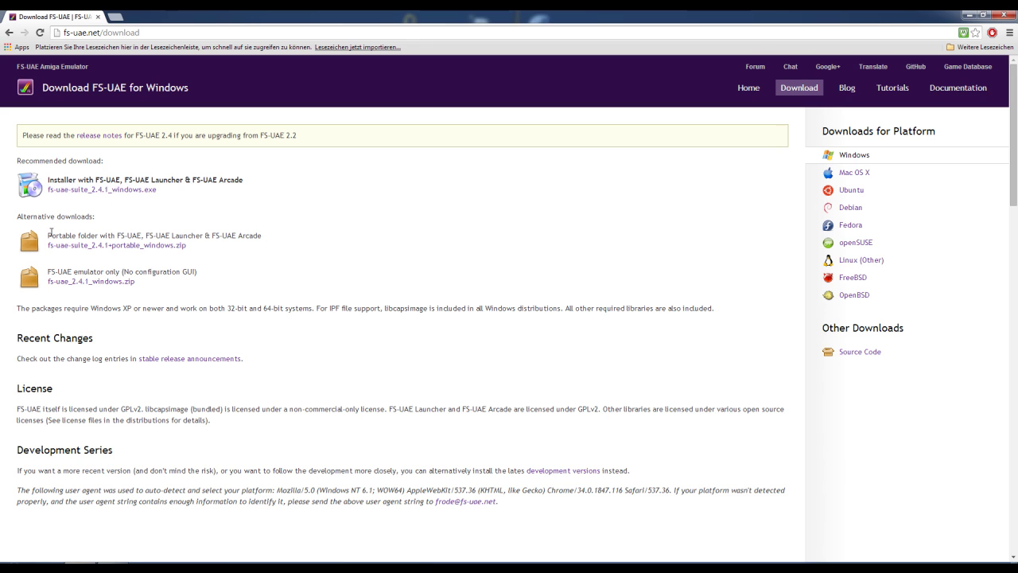
left_click(146, 251)
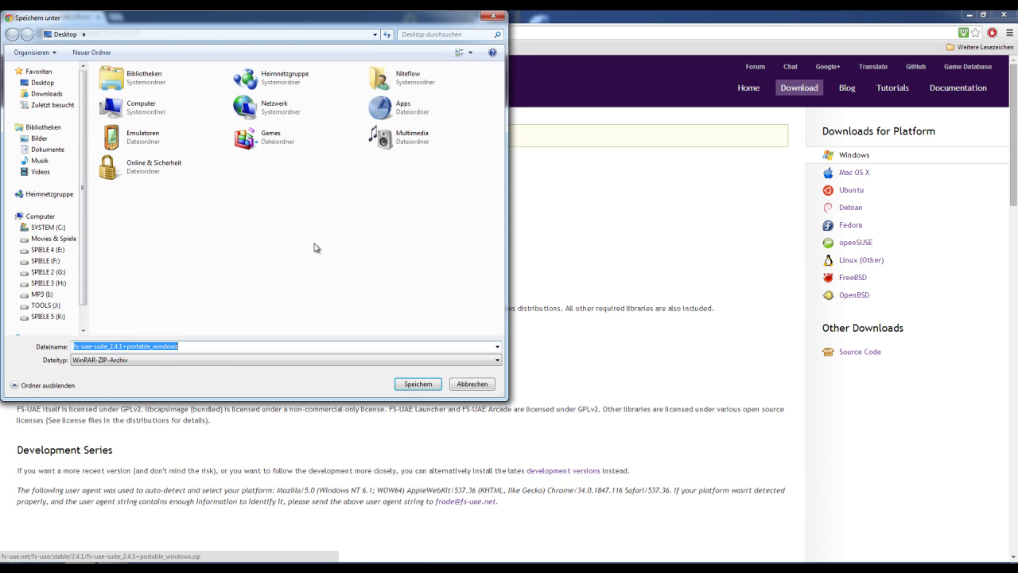
left_click(436, 386)
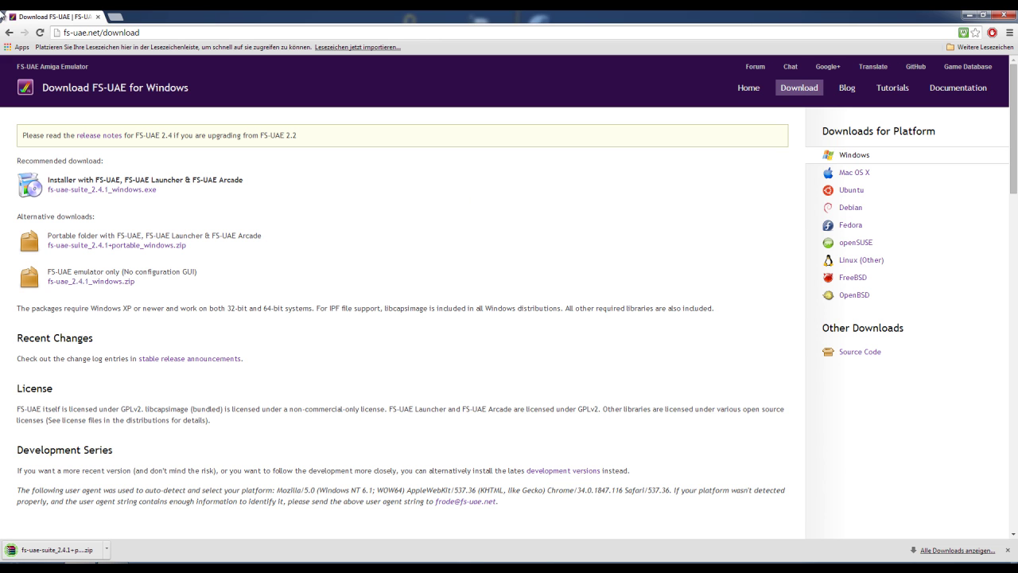
left_click(967, 15)
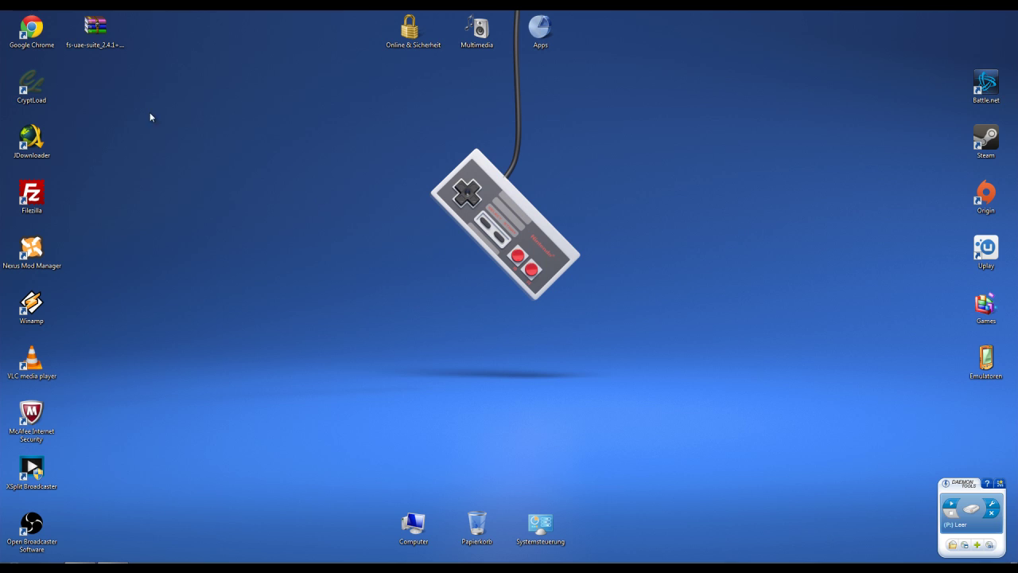
Extract the downloaded archive into its own folder, fs-uae-suite_2.4.1+portable_windows, on the desktop and delete the zip archive
left_click_drag(96, 30, 227, 140)
right_click(229, 141)
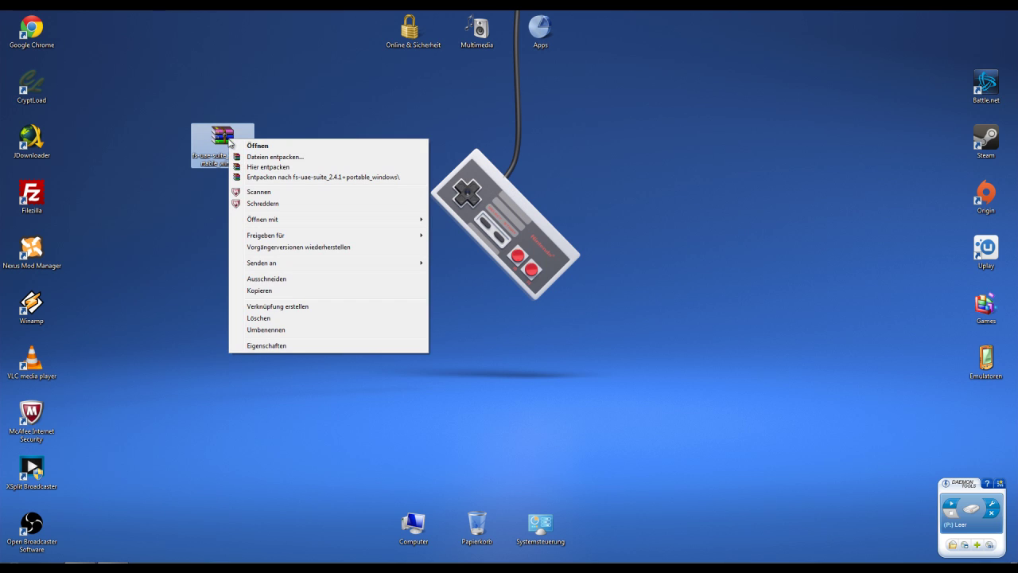
left_click(266, 176)
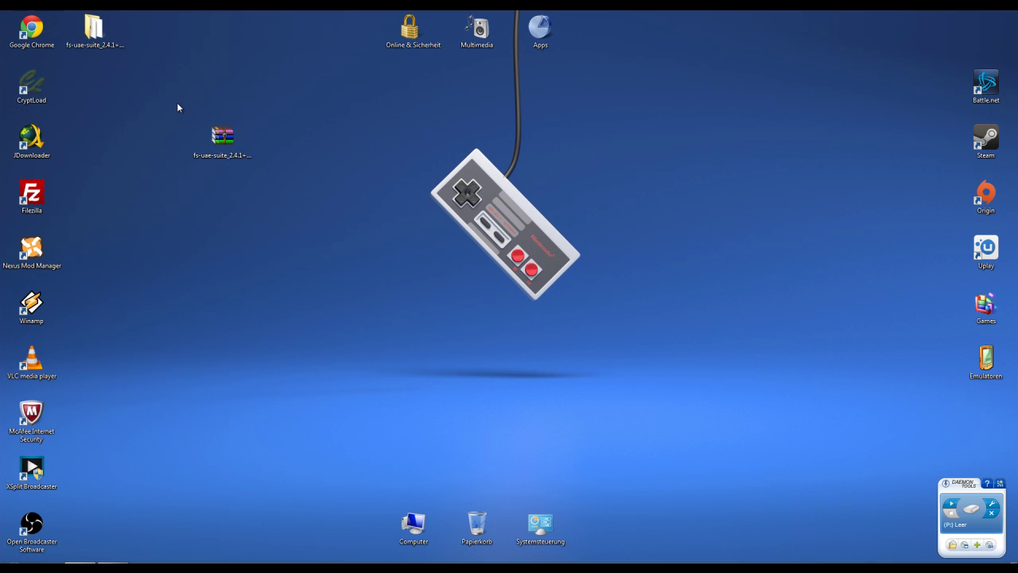
key("Delete")
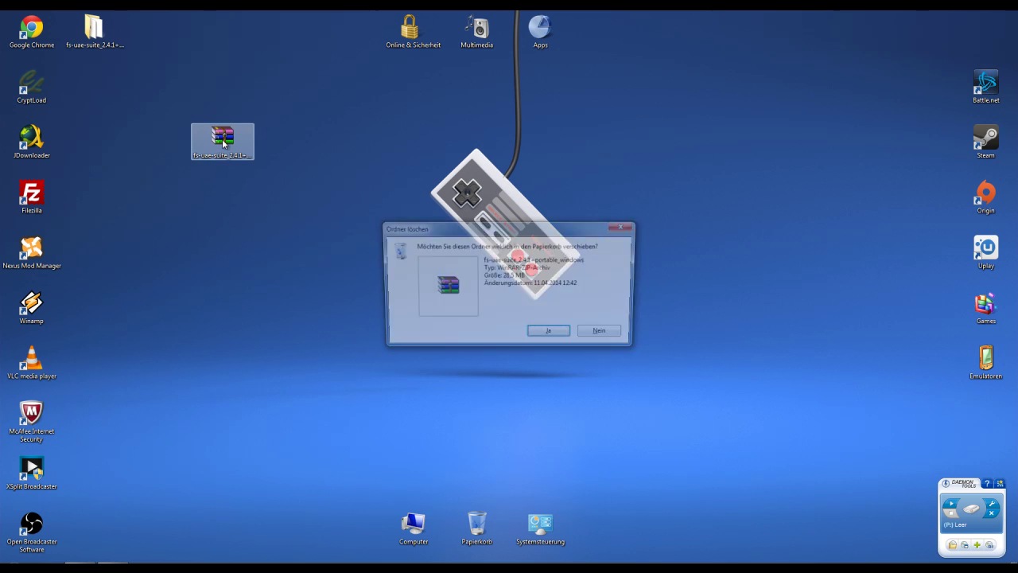
key("Return")
Create a desktop shortcut to FS-UAE Launcher from the extracted folder and close the folder window
left_click_drag(95, 31, 410, 145)
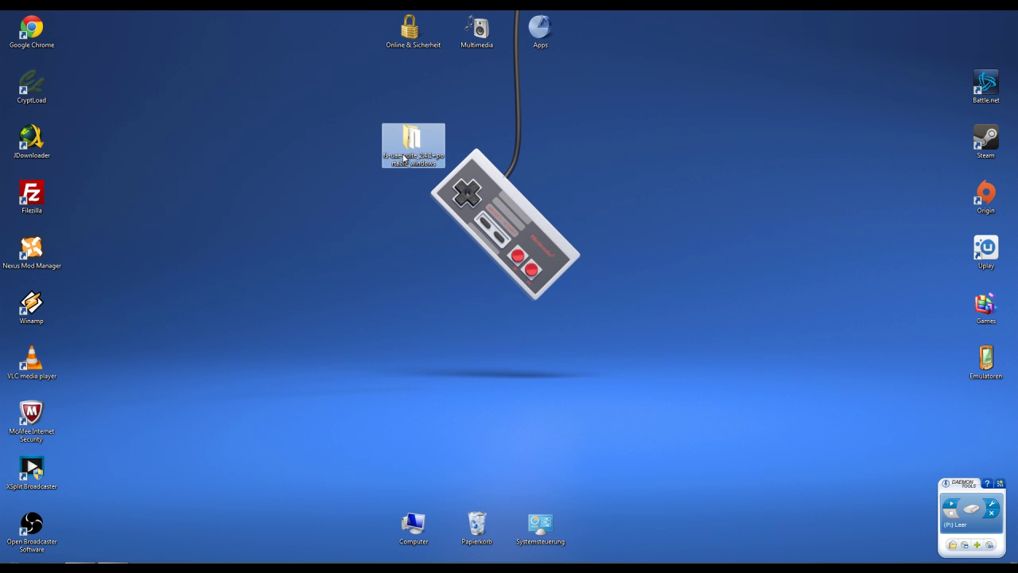
double_click(411, 142)
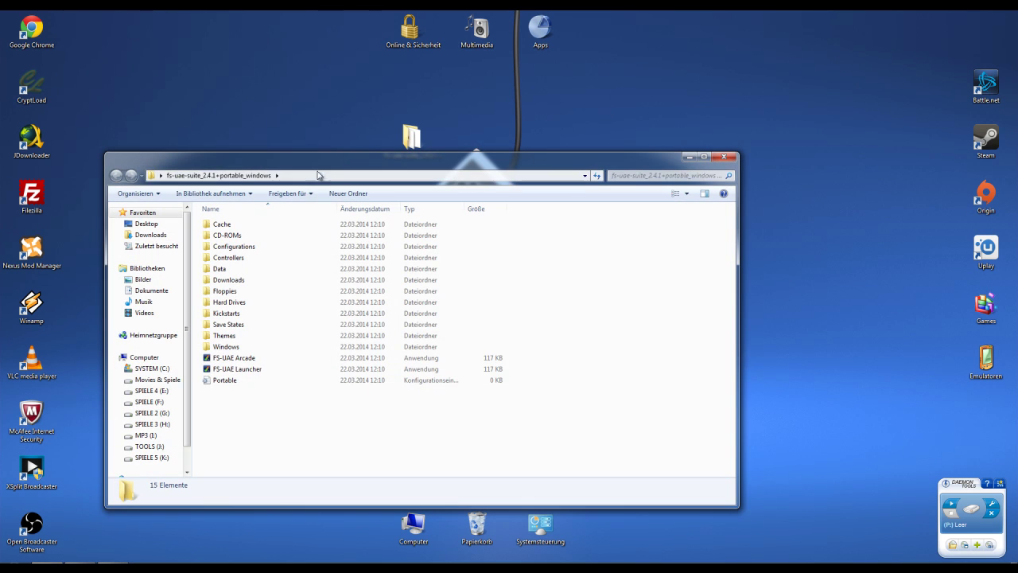
left_click_drag(318, 170, 432, 96)
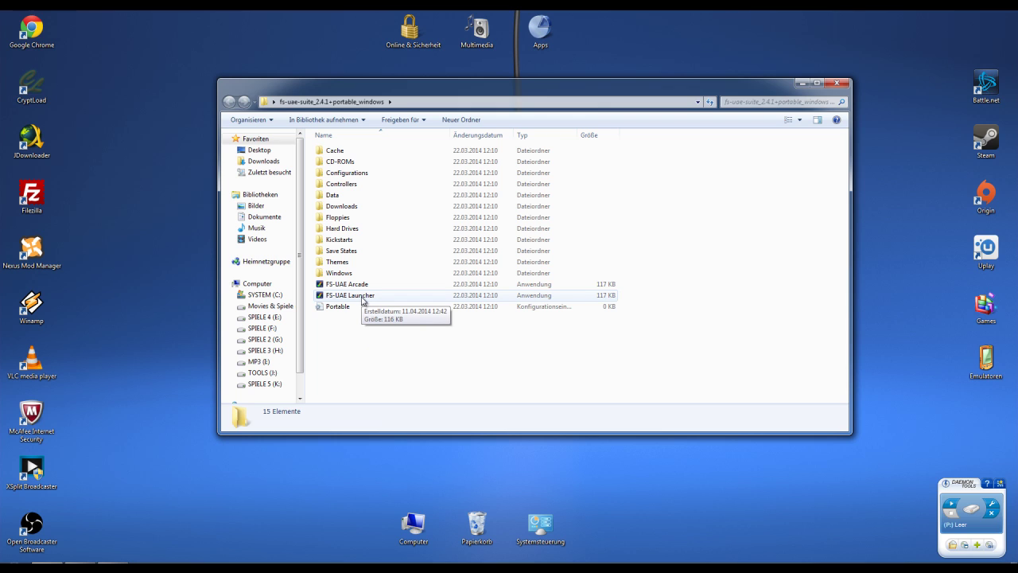
left_click(362, 298)
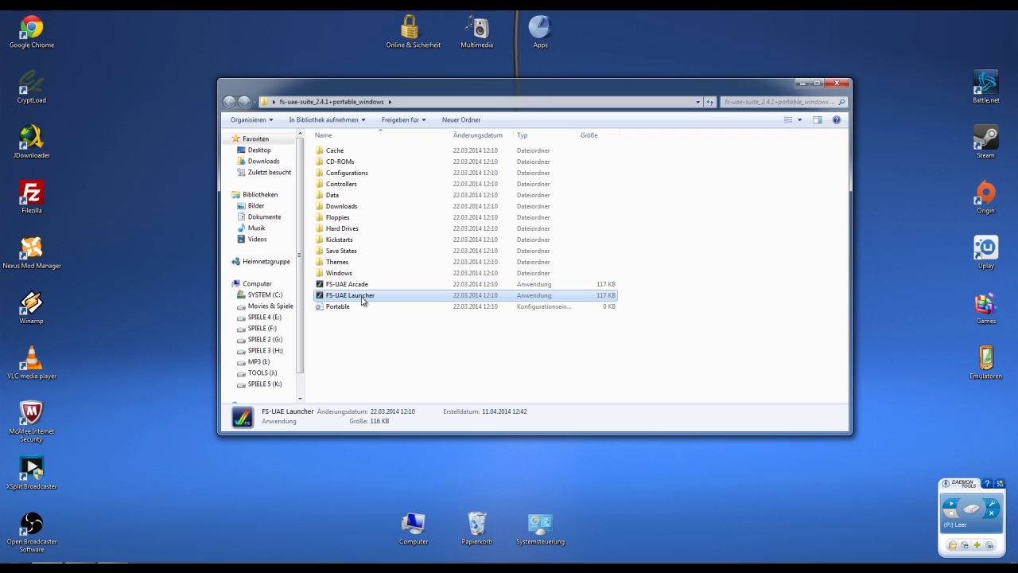
right_click(362, 300)
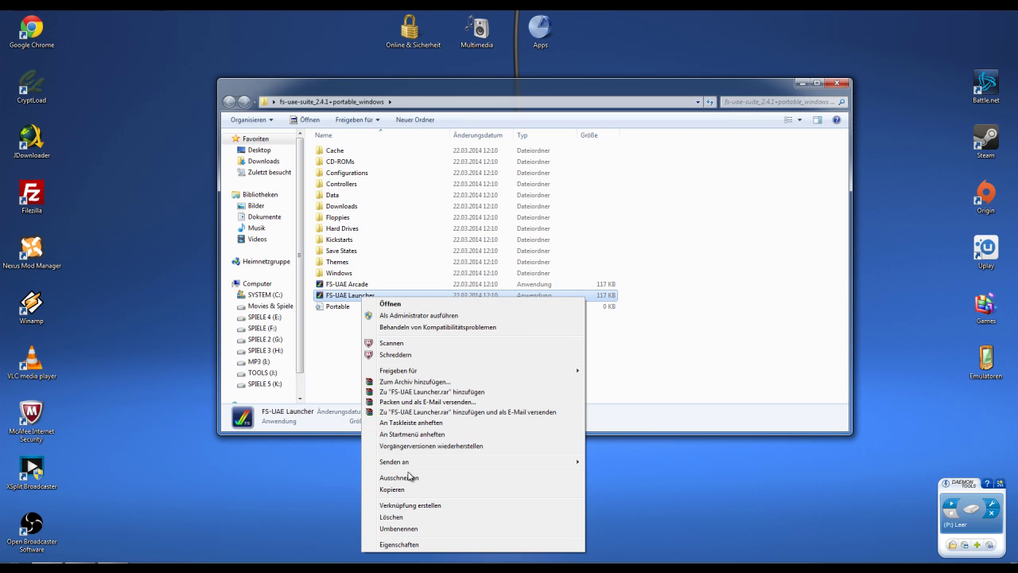
mouse_move(433, 463)
left_click(614, 463)
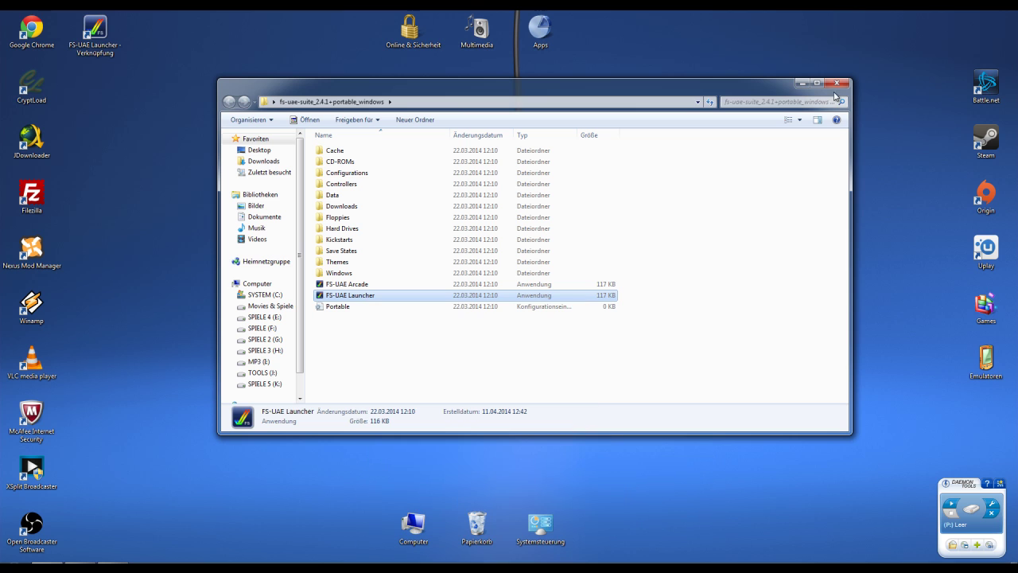
left_click(837, 82)
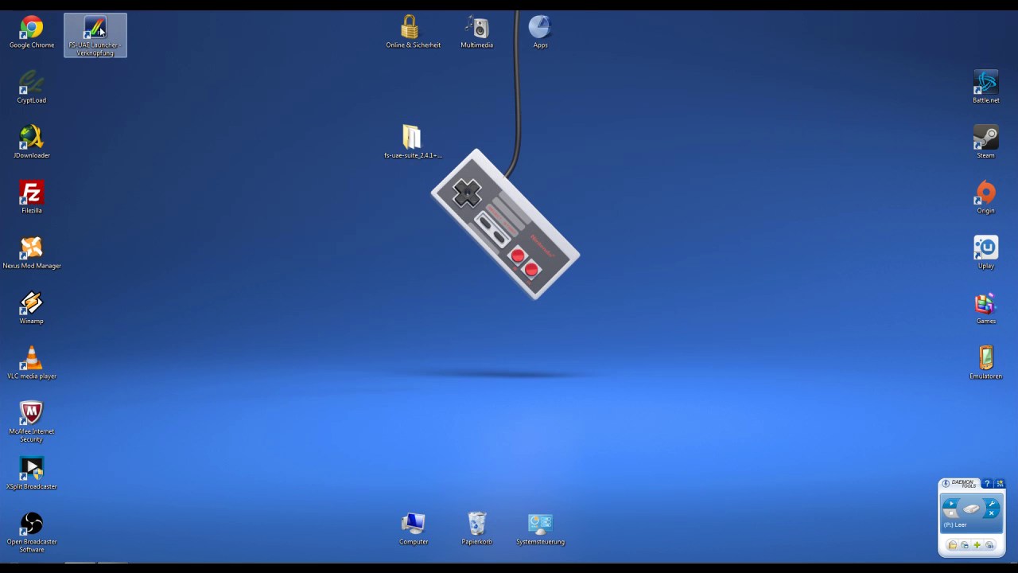
Rearrange the launcher shortcut and the extracted folder on the desktop, and start FS-UAE Launcher from the shortcut
left_click_drag(100, 30, 480, 192)
left_click_drag(412, 142, 129, 490)
left_click(466, 199)
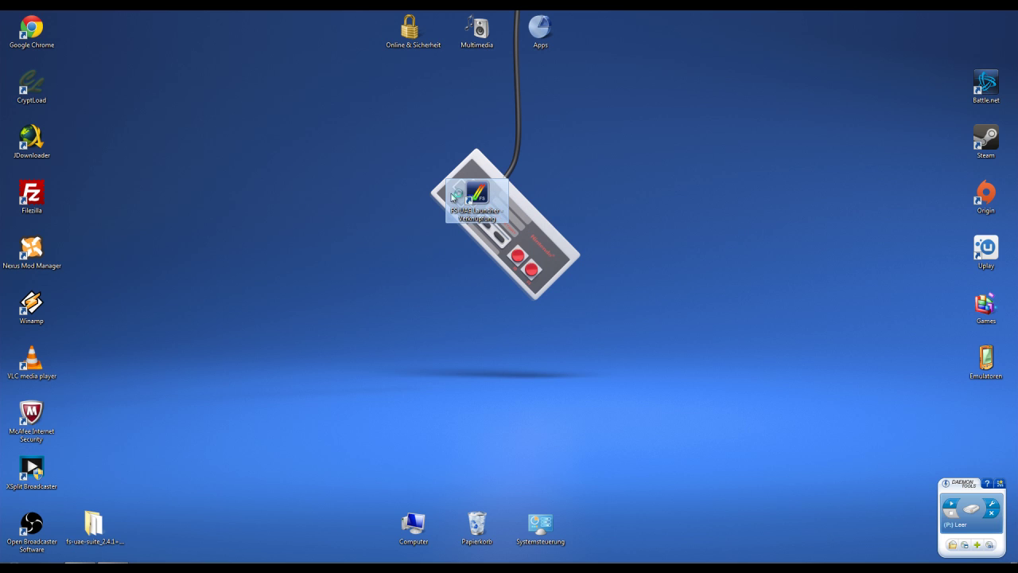
double_click(453, 196)
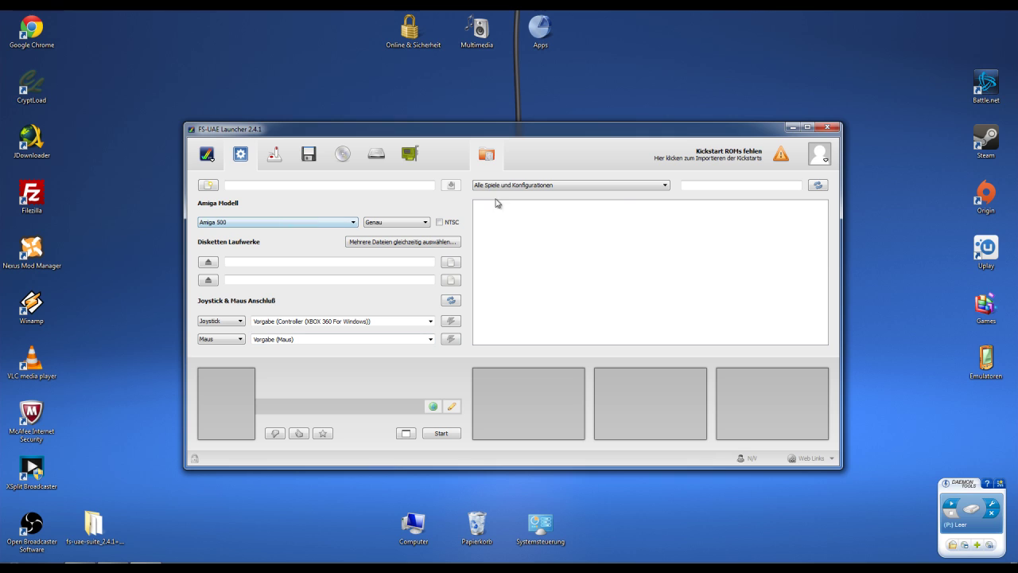
Examine the launcher's file scan, custom configuration and Kickstart import dialogs, closing each without changes
left_click(211, 157)
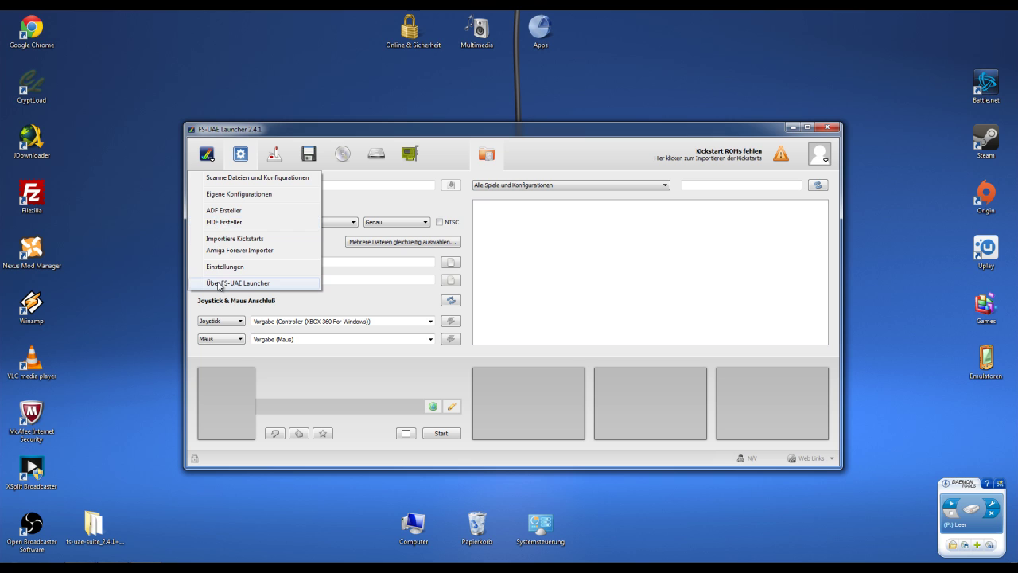
left_click(221, 180)
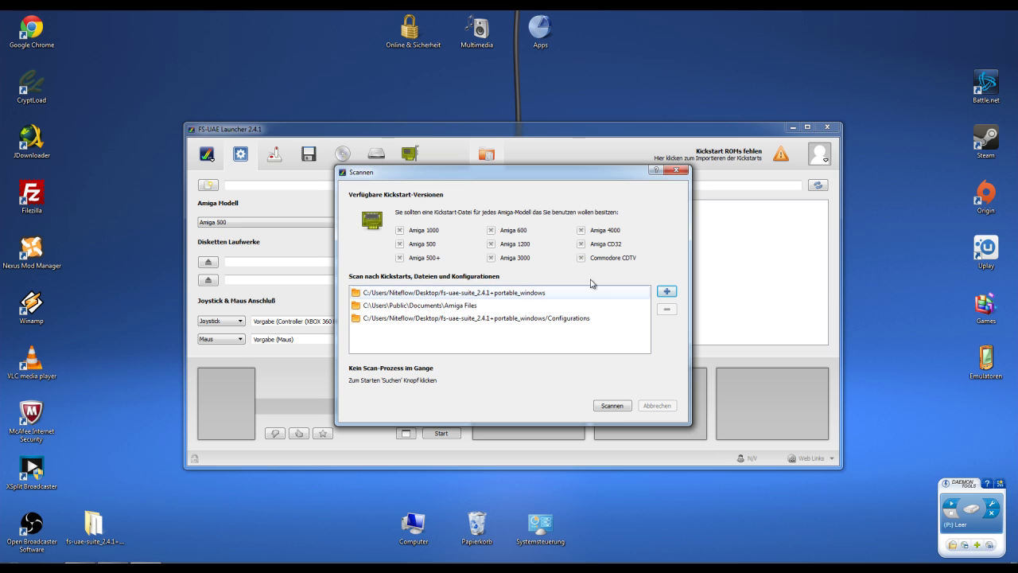
left_click(676, 170)
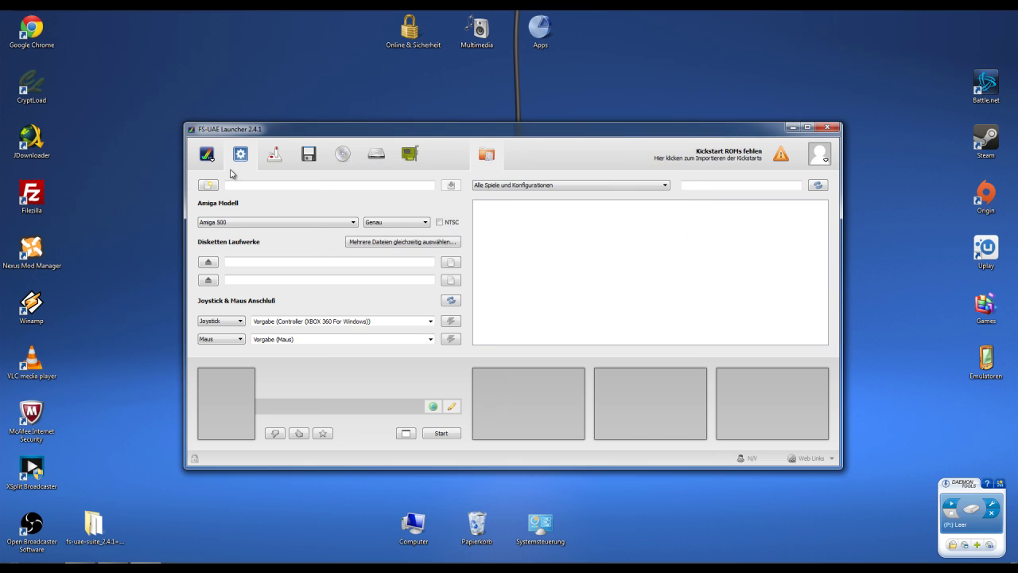
left_click(207, 153)
left_click(234, 195)
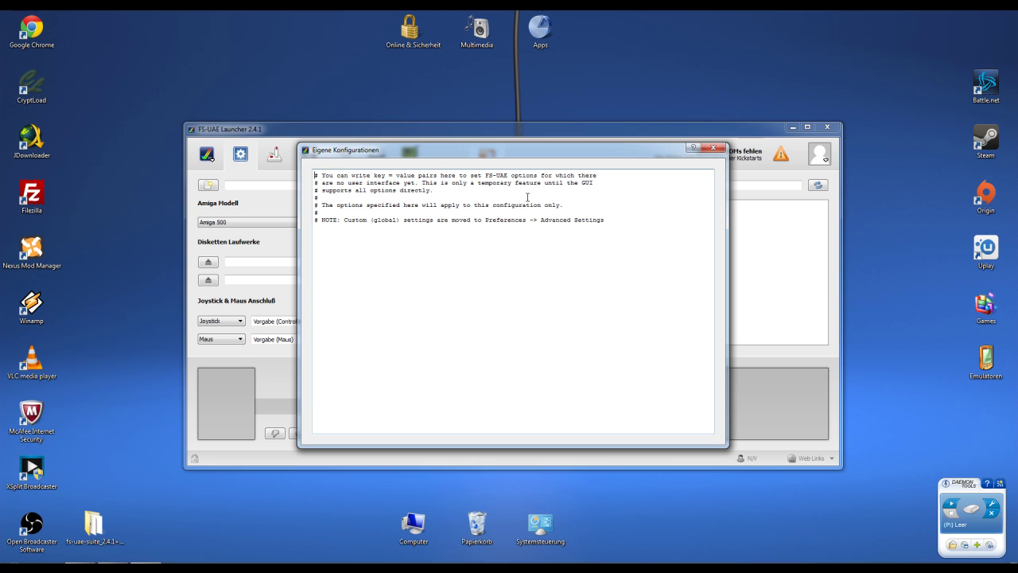
left_click(714, 149)
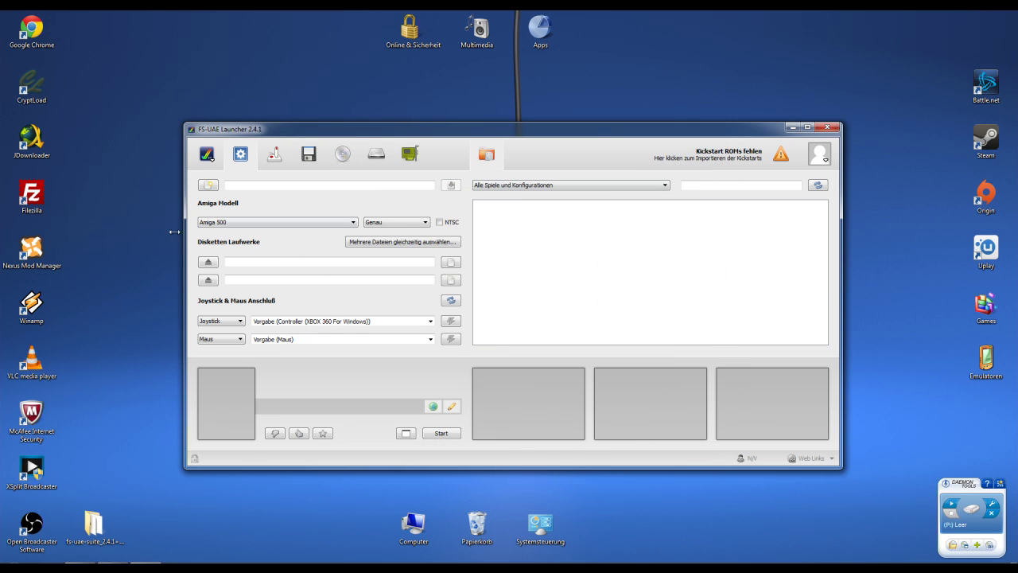
left_click(208, 156)
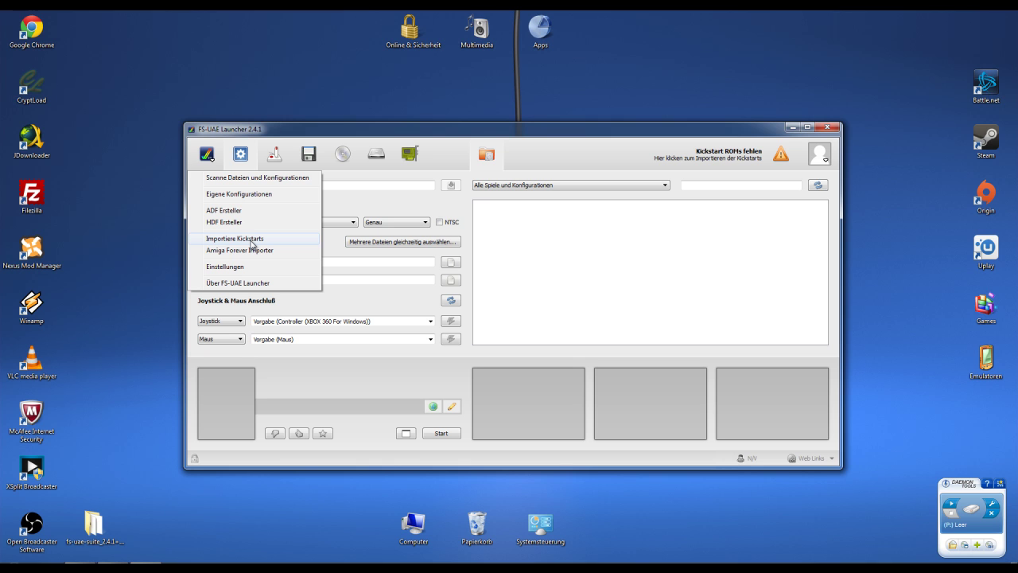
left_click(251, 243)
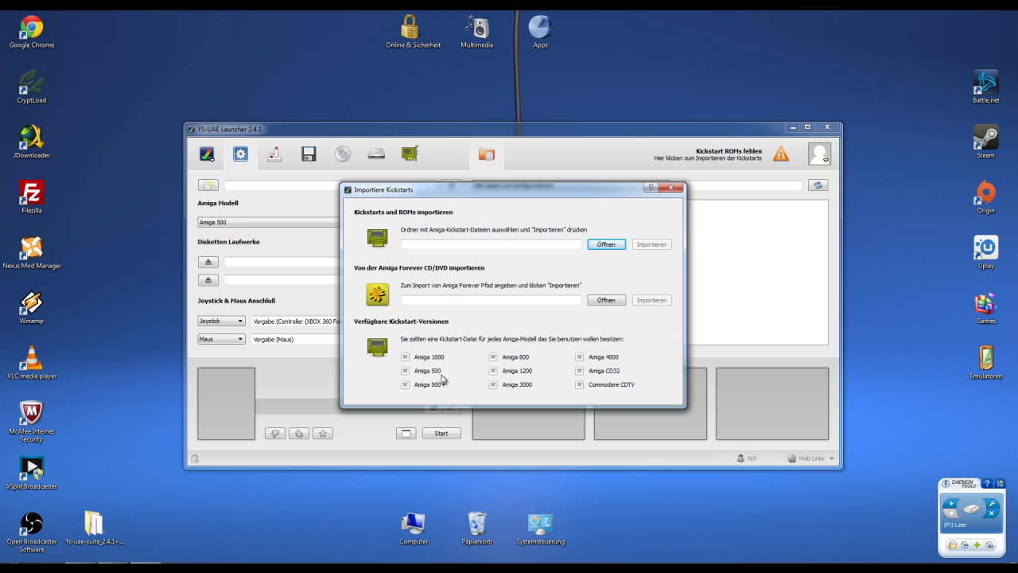
left_click(669, 190)
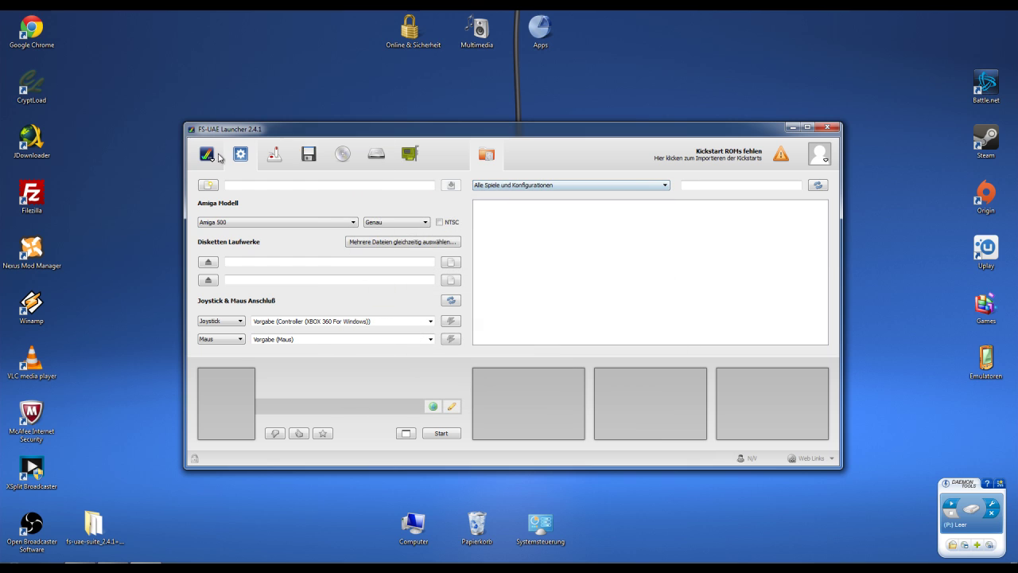
Open the launcher settings and review the language, joystick, keyboard and mouse pages
left_click(207, 154)
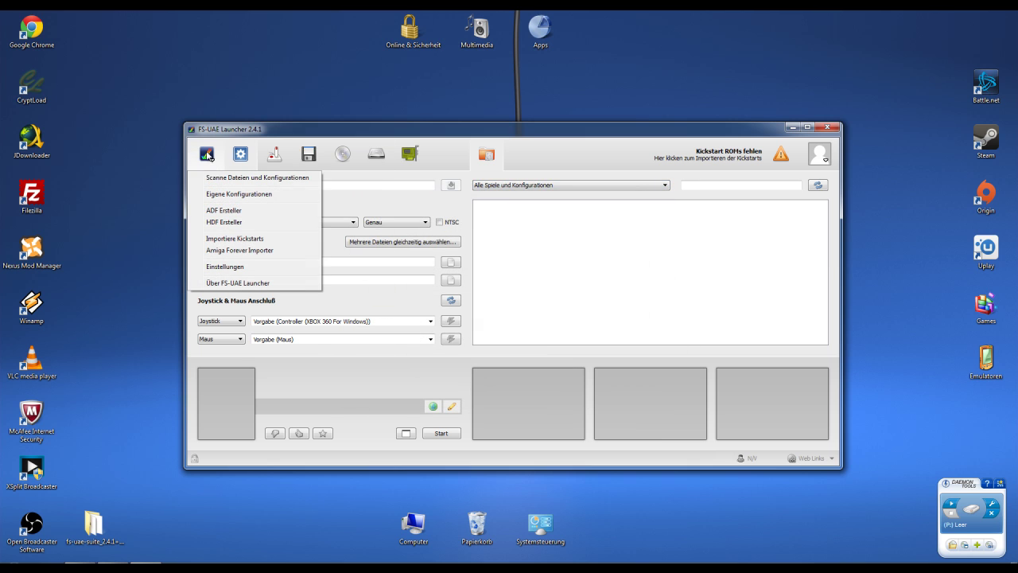
left_click(246, 268)
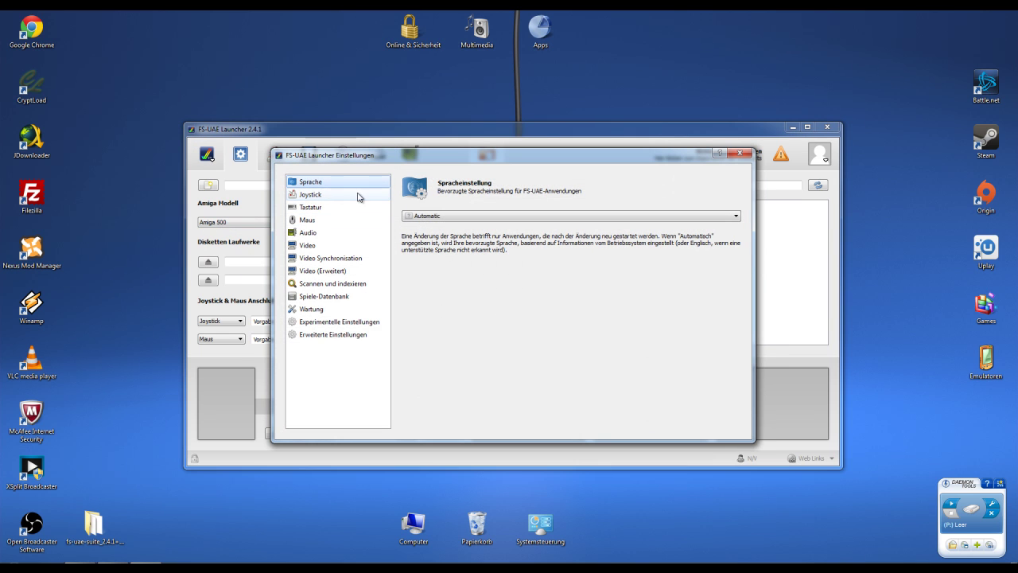
left_click(334, 200)
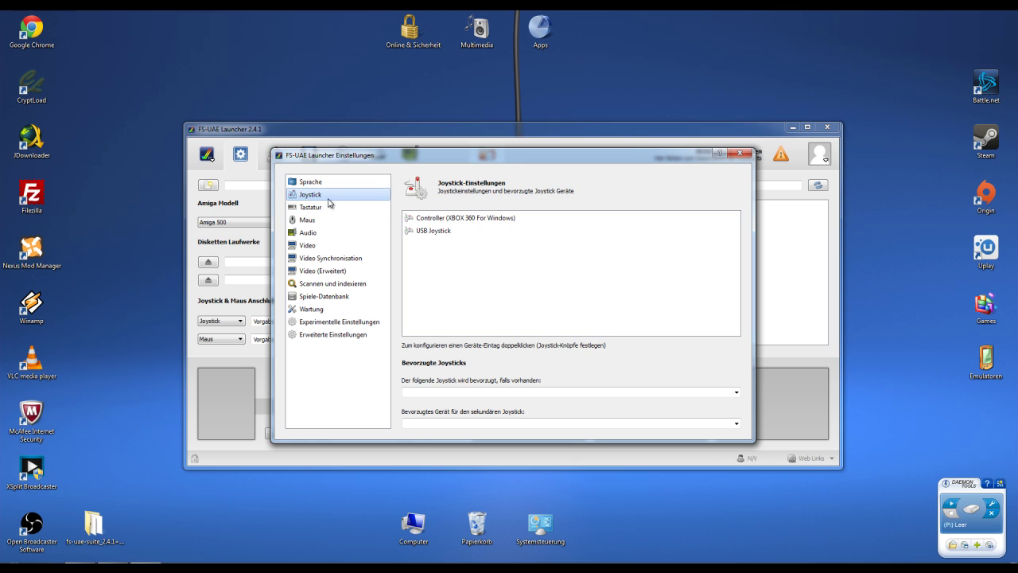
left_click(435, 231)
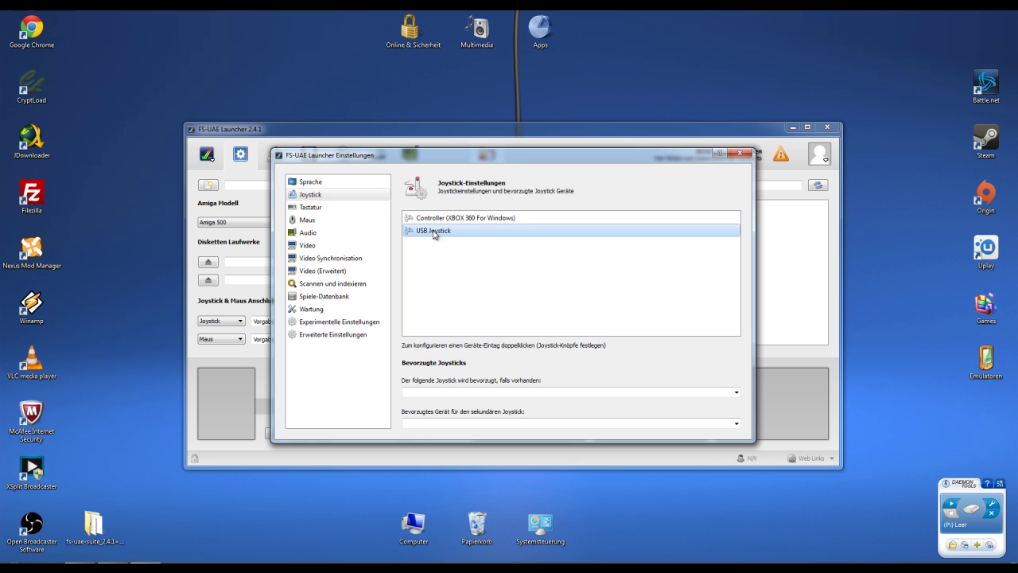
left_click(341, 209)
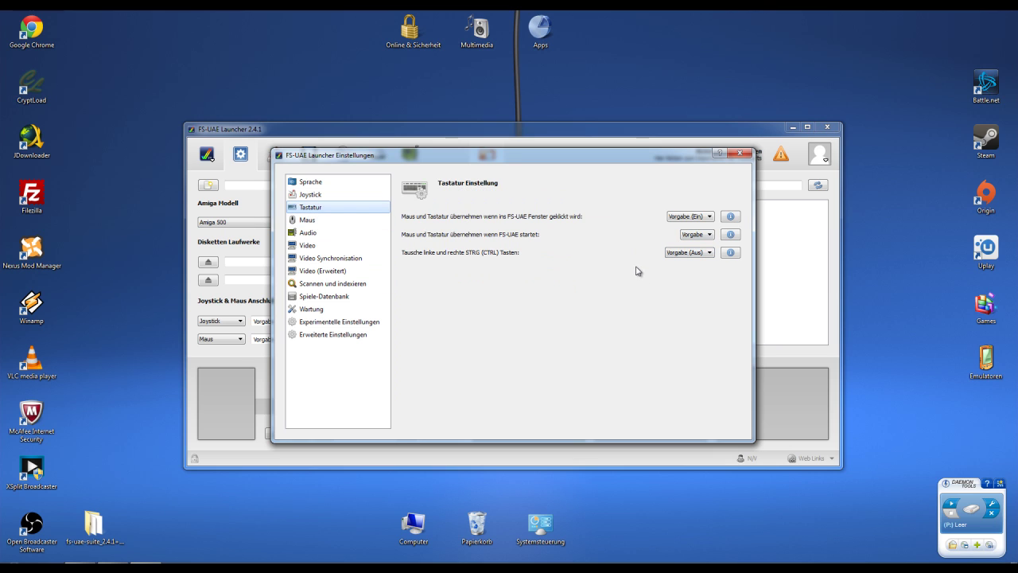
left_click(317, 222)
In the audio settings, set the floppy drive volume to 10 and the audio output frequency to 44100 Hz
left_click(314, 233)
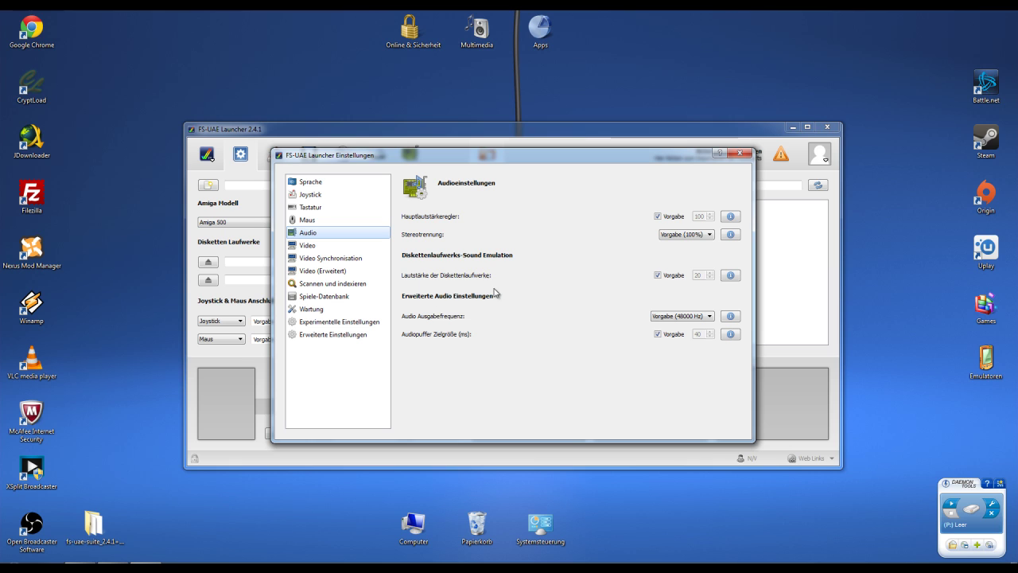
left_click(657, 275)
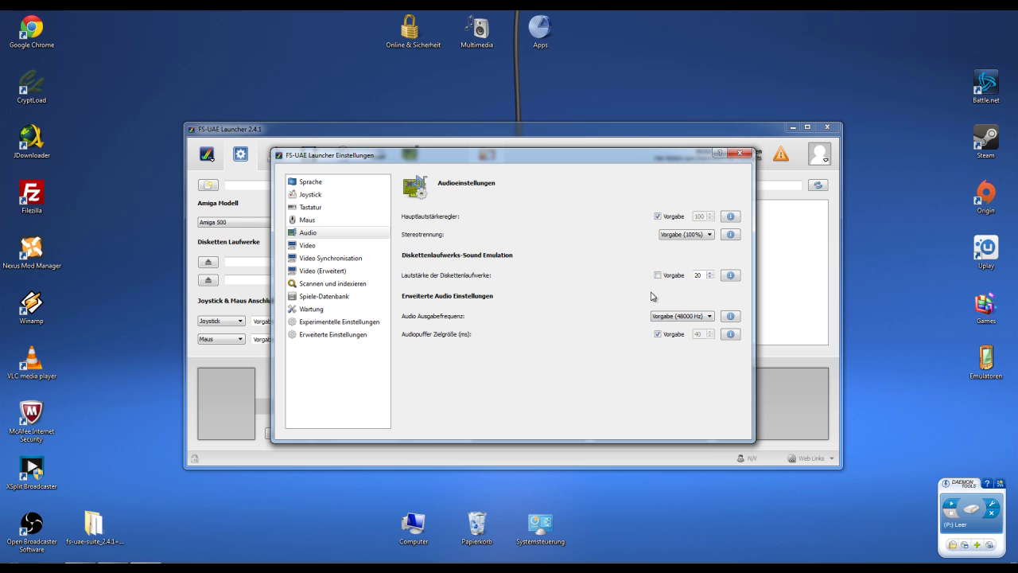
left_click(657, 275)
left_click(657, 275)
left_click(710, 277)
left_click(683, 318)
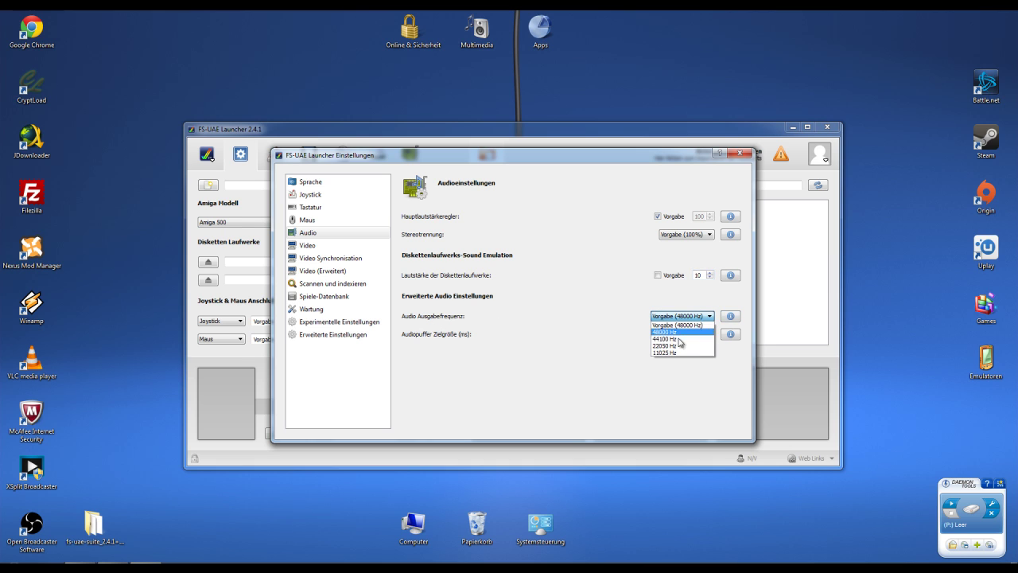
left_click(681, 338)
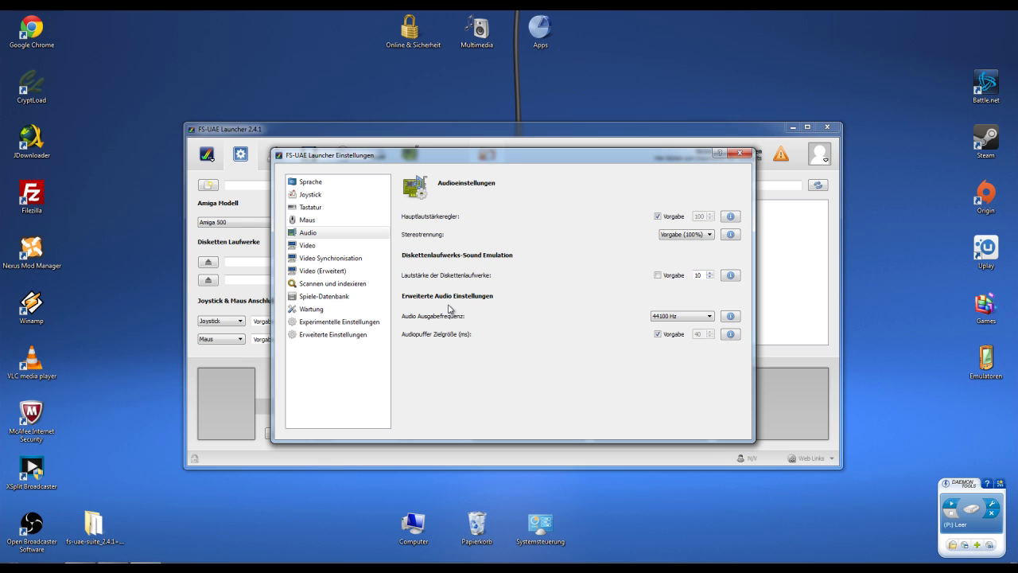
Review the video settings, including the options for stretching the Amiga display and keeping the aspect ratio, leaving the defaults
left_click(316, 247)
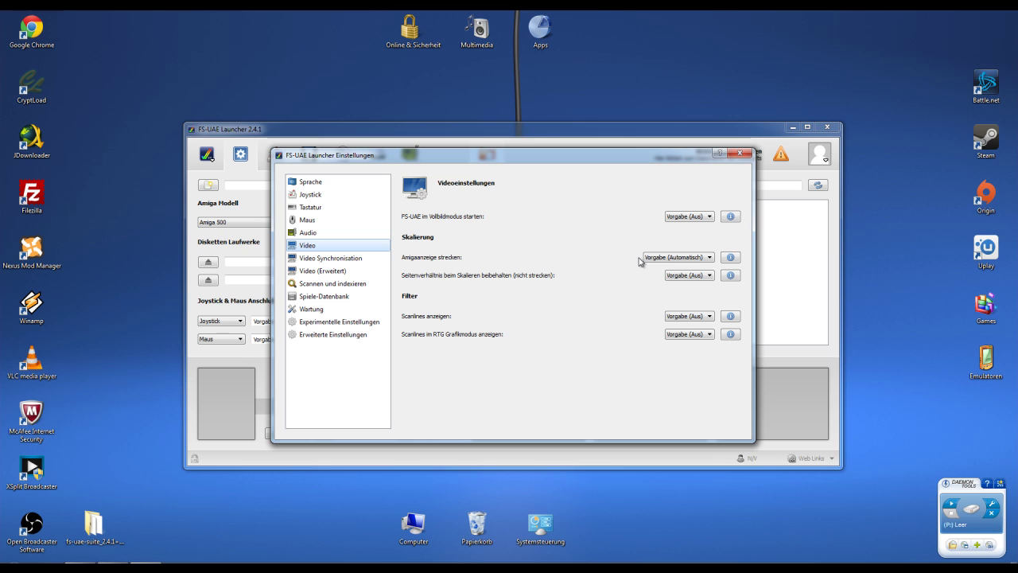
left_click(678, 275)
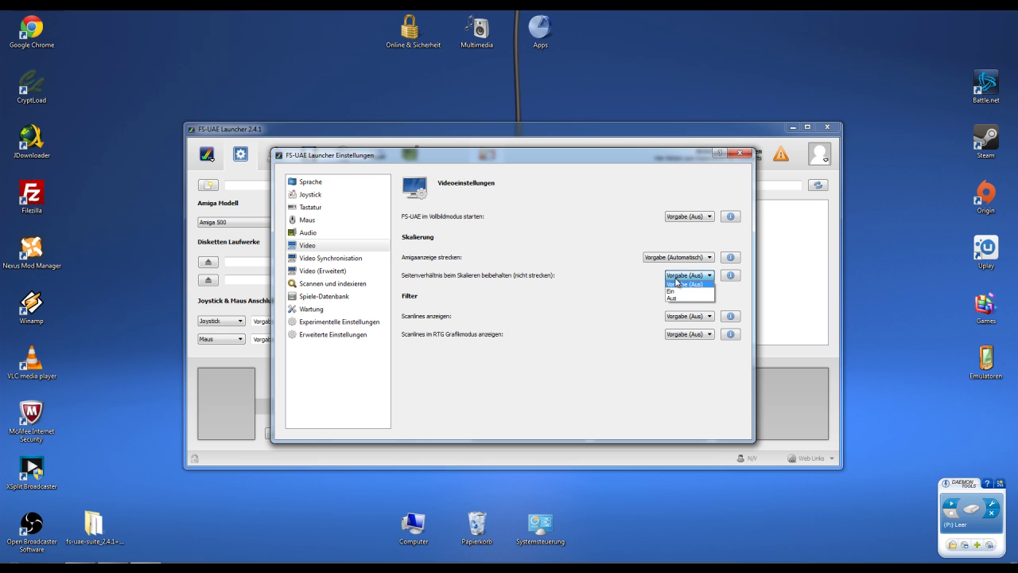
left_click(676, 283)
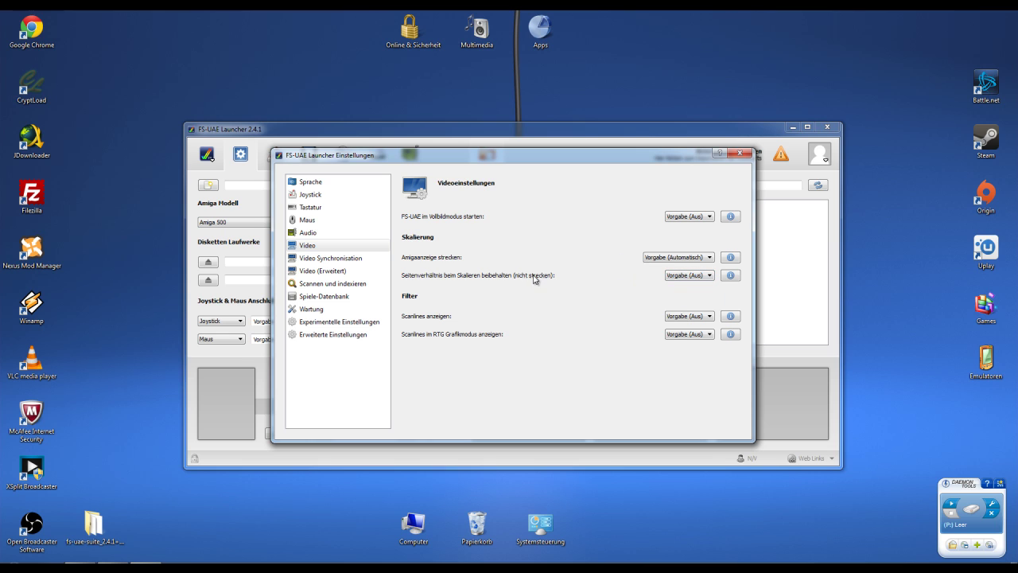
left_click(686, 258)
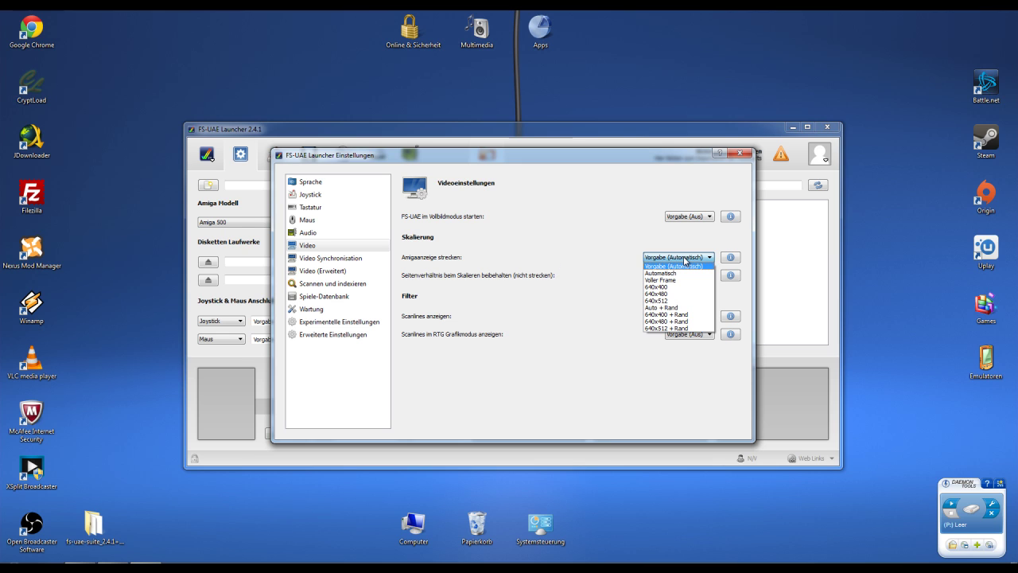
left_click(684, 266)
left_click(688, 276)
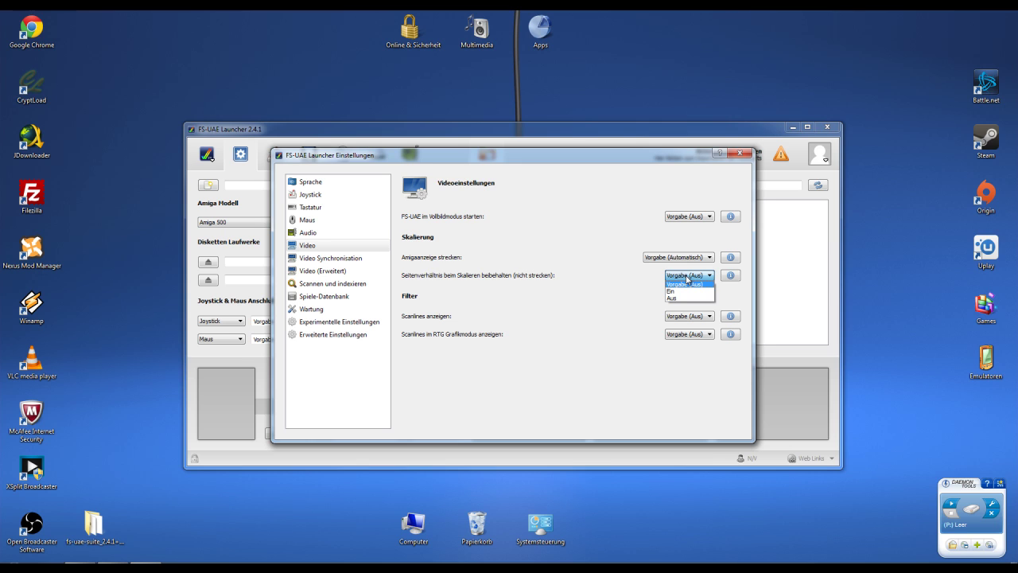
left_click(686, 278)
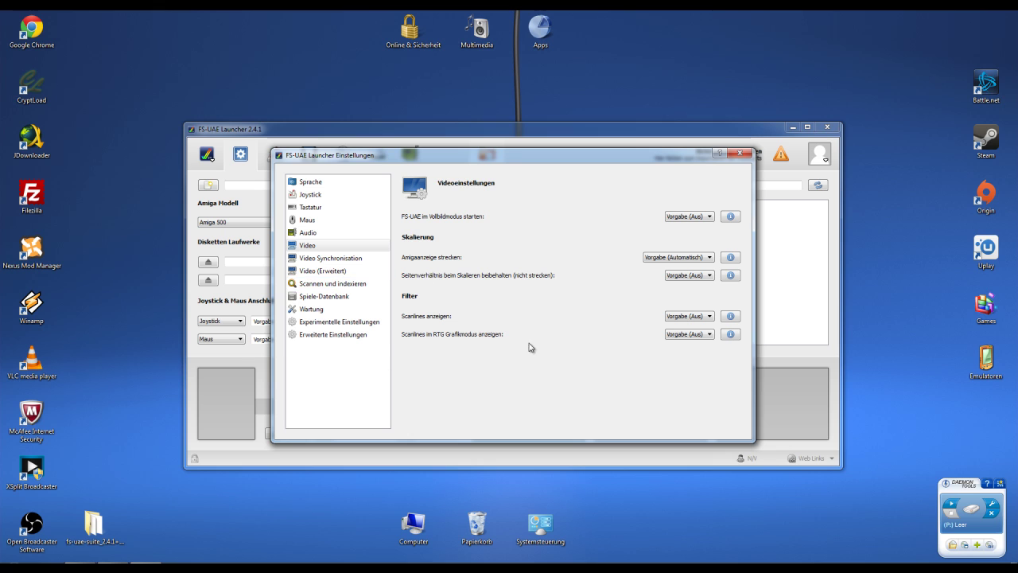
Review the remaining settings pages, from video synchronisation and advanced video through scanning, game database and maintenance to experimental and advanced settings
left_click(344, 262)
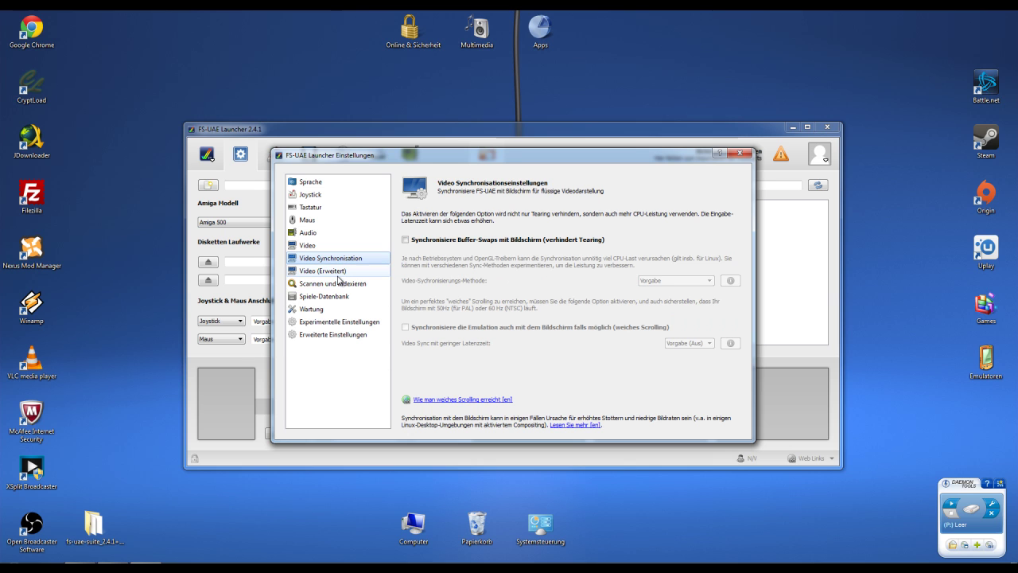
left_click(339, 272)
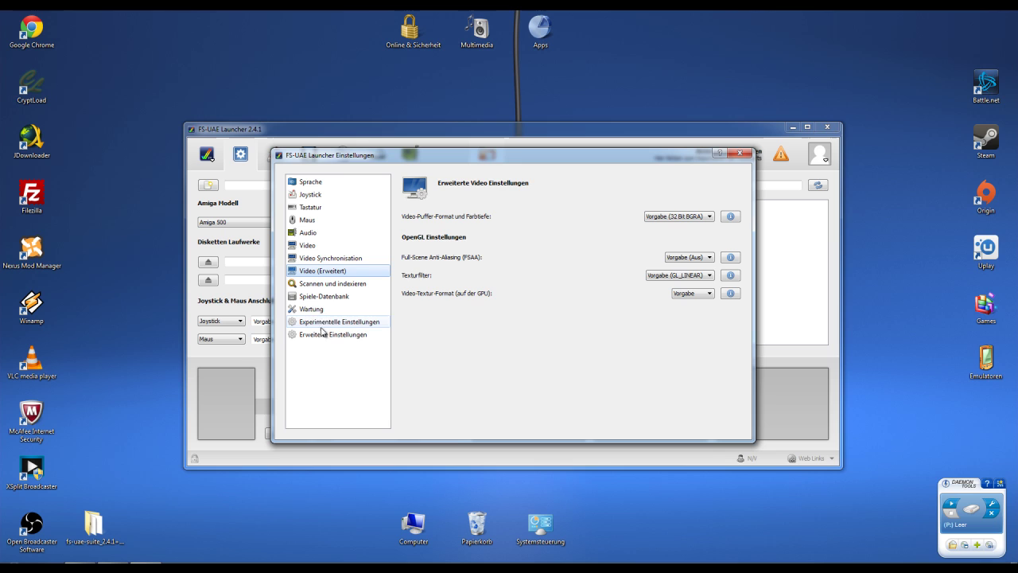
left_click(367, 283)
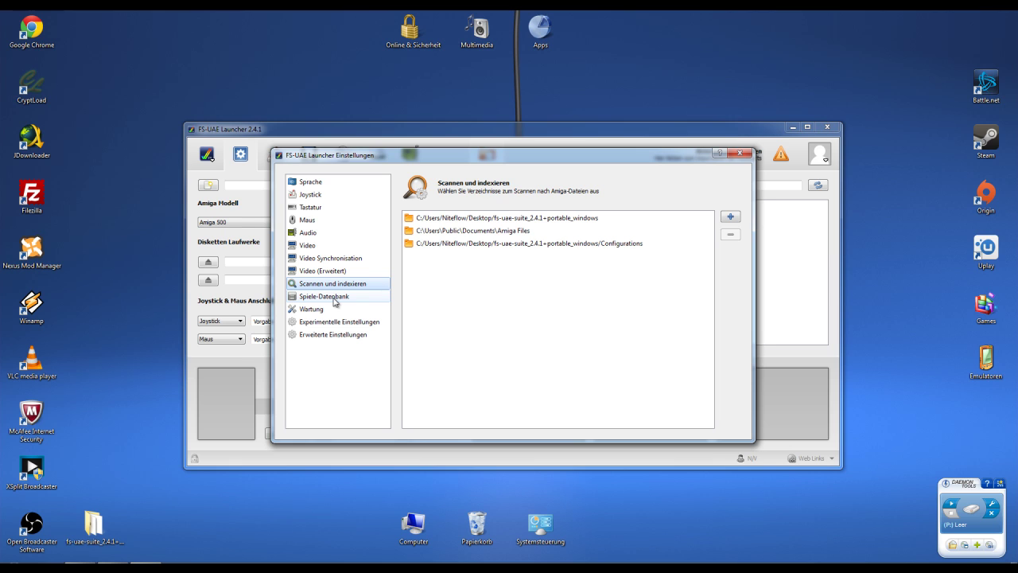
left_click(334, 299)
left_click(323, 310)
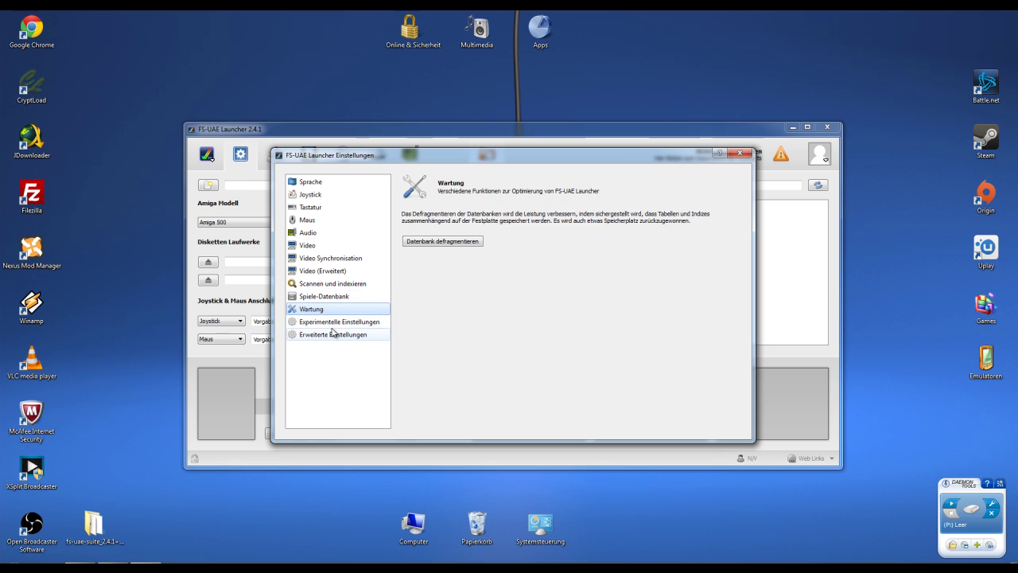
left_click(327, 323)
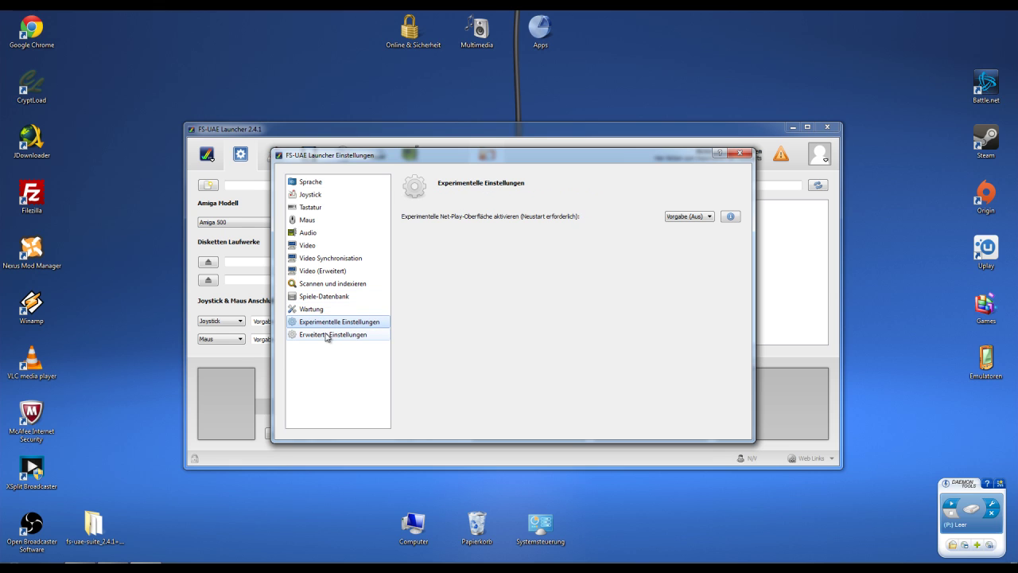
left_click(327, 335)
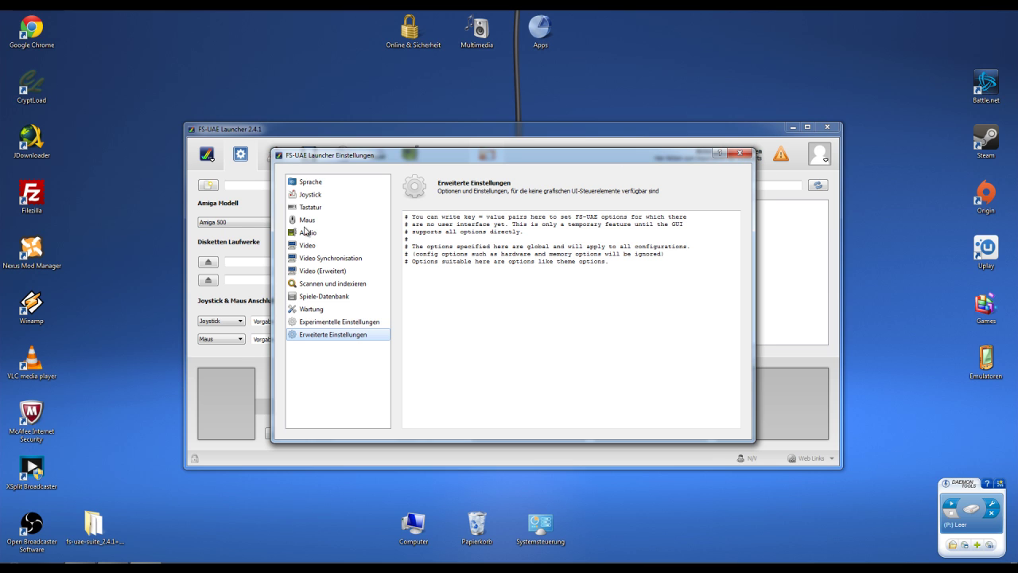
Recheck the video and audio settings and close the settings window
left_click(310, 246)
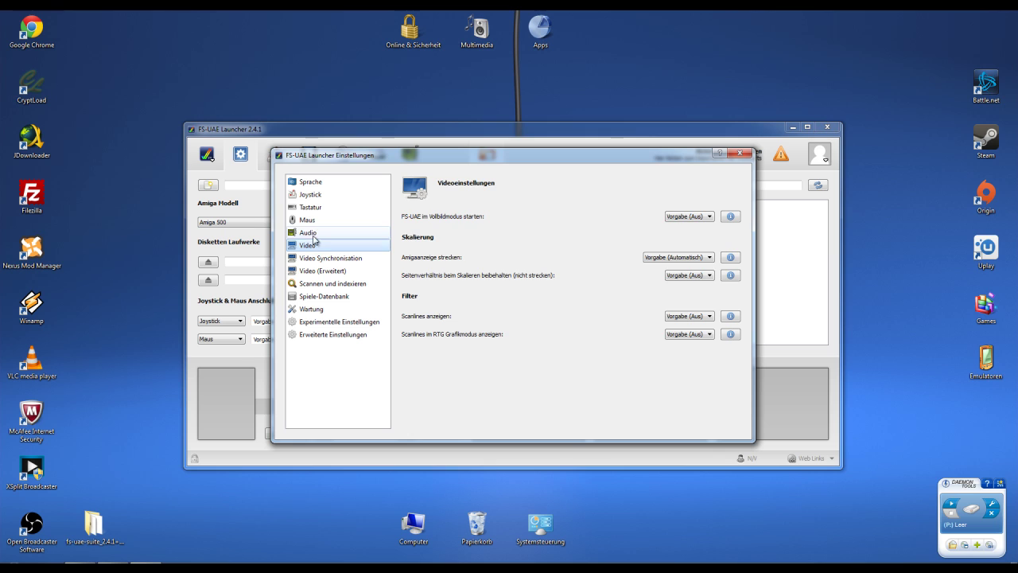
left_click(310, 233)
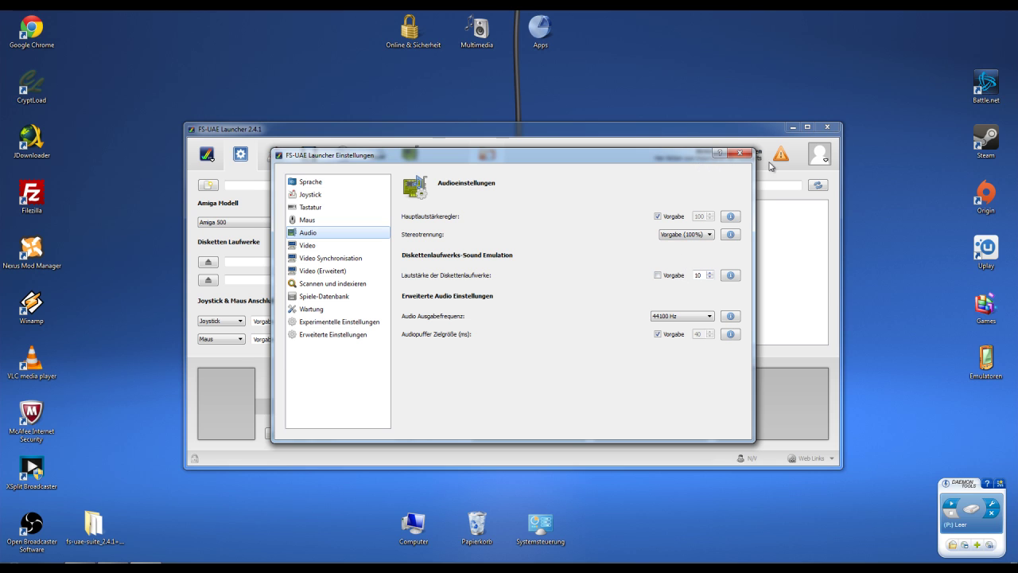
left_click(739, 153)
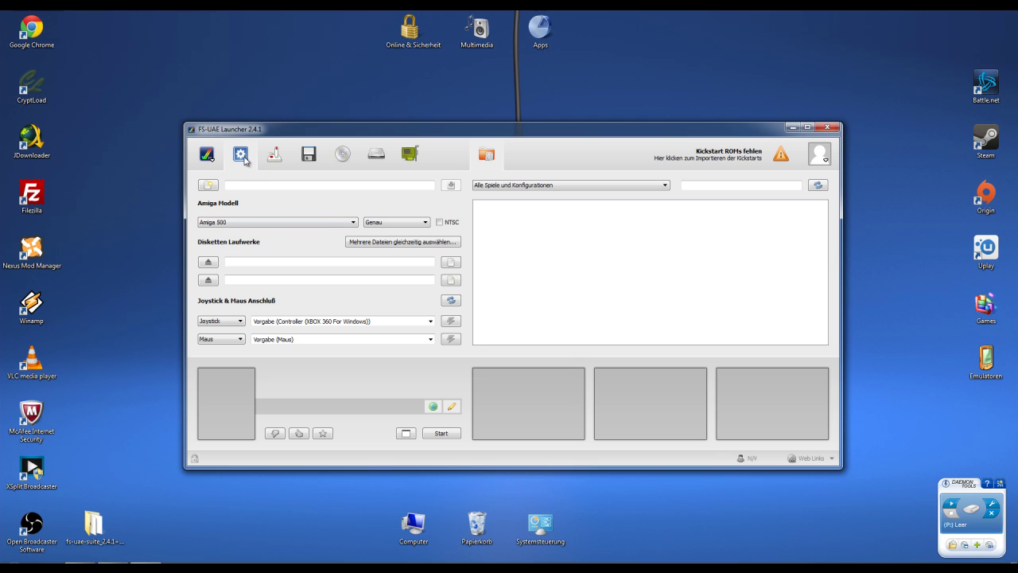
Examine the list of Amiga models, keeping Amiga 500 selected, and try the window mode toggle beside the start control
left_click(257, 223)
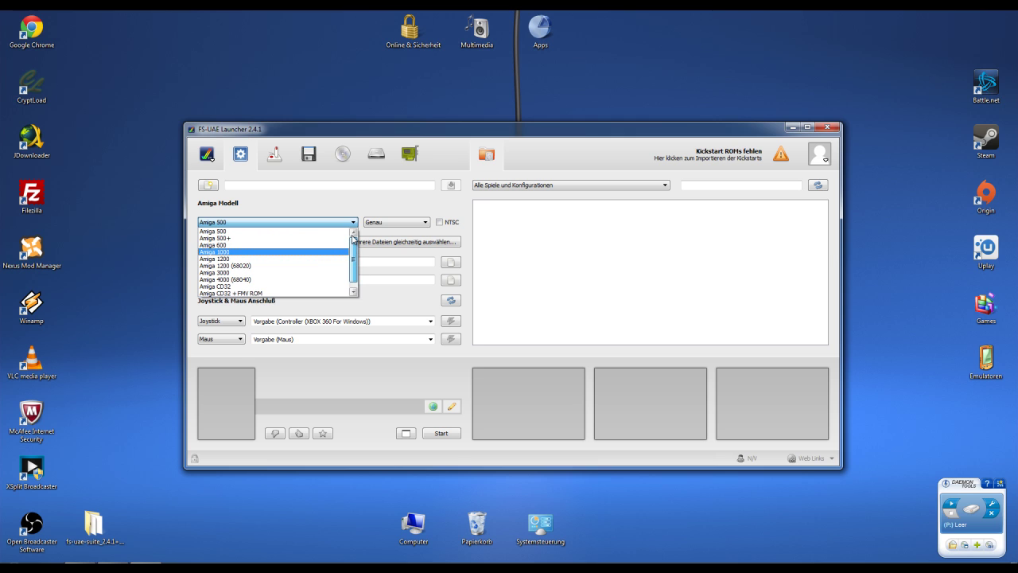
scroll(270, 262, "down", 1)
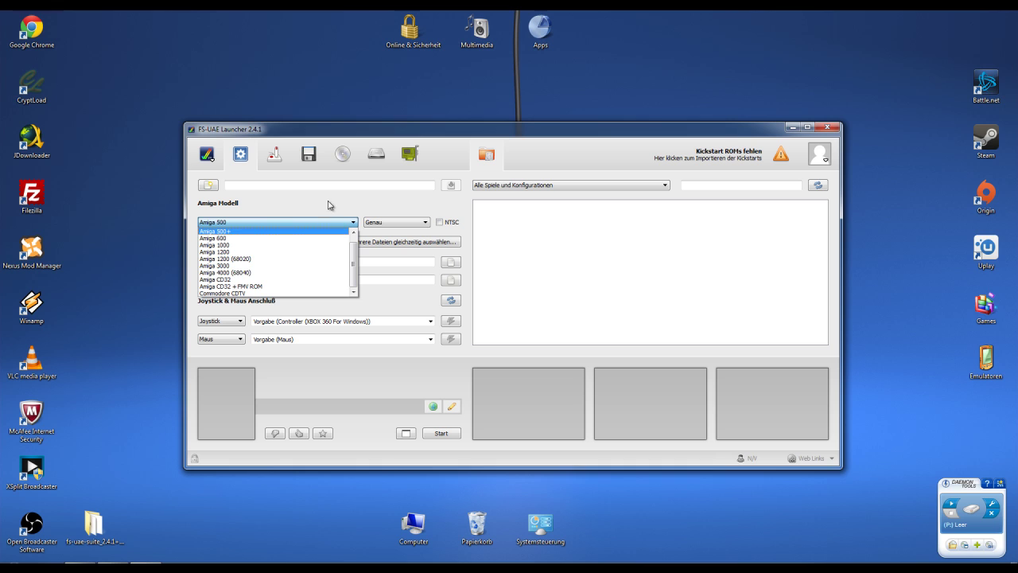
scroll(271, 239, "up", 1)
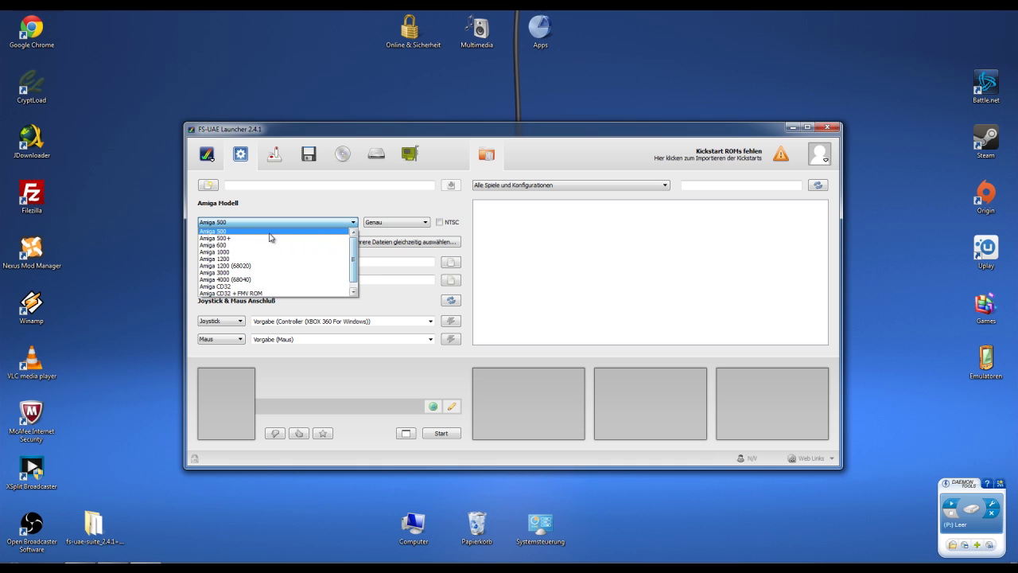
left_click(267, 232)
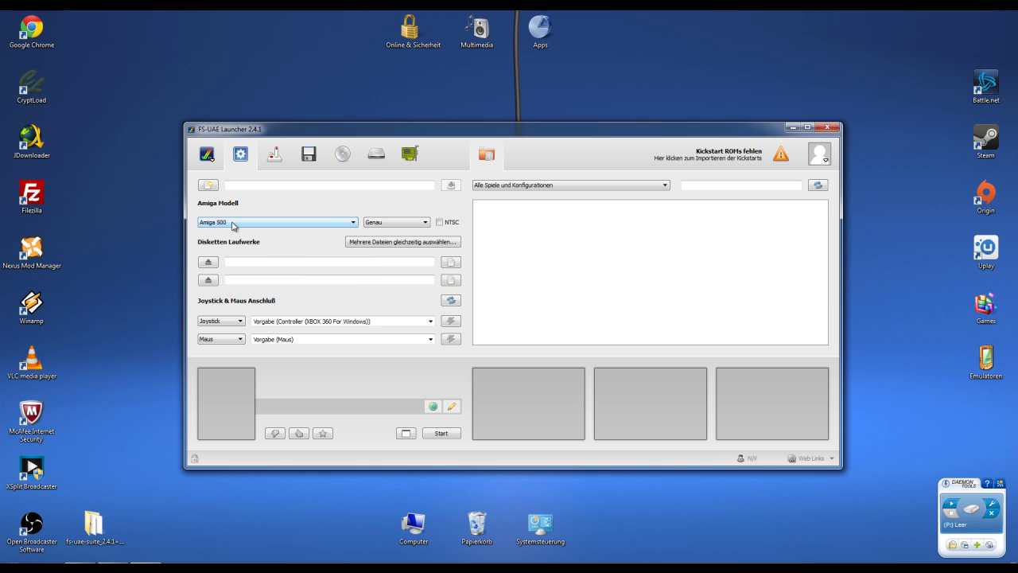
left_click(233, 225)
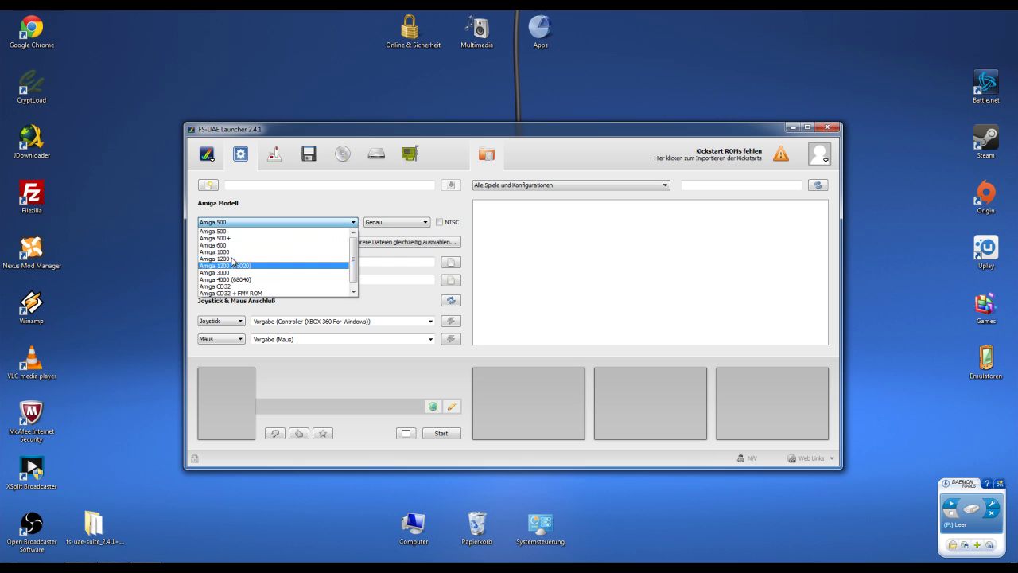
left_click(236, 230)
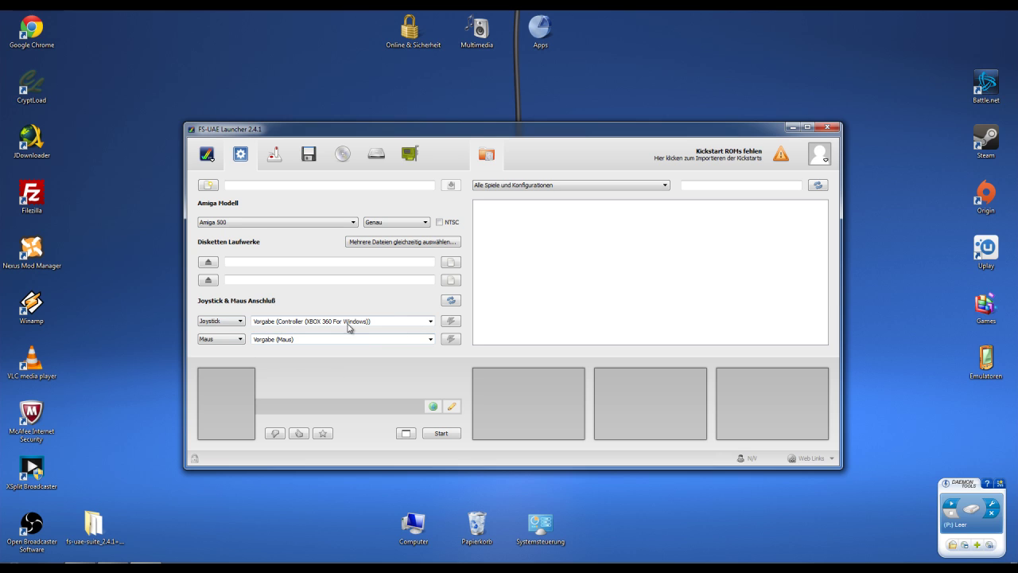
left_click(406, 434)
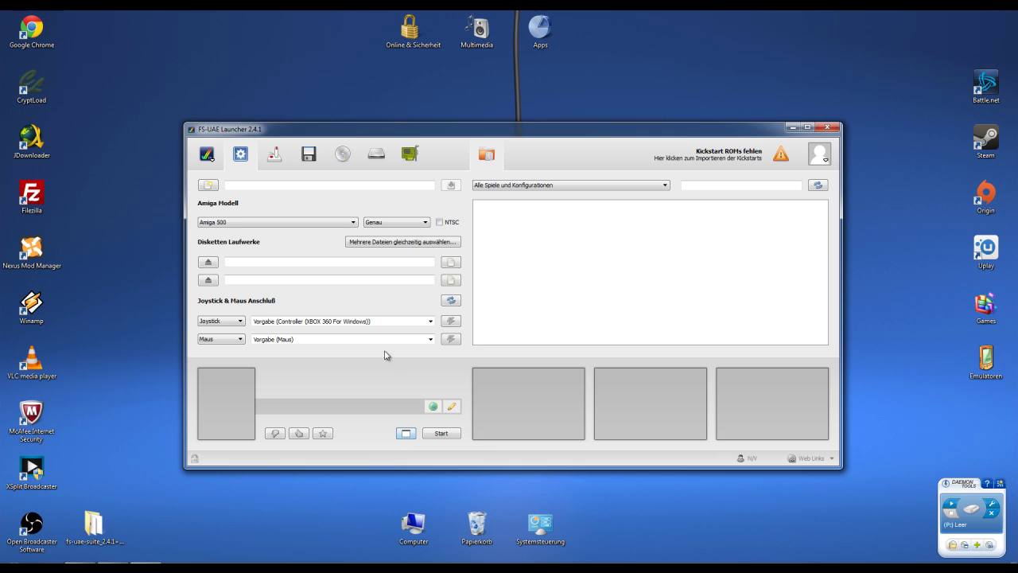
Review the joystick port and floppy drive pages, opening the media changer's disk image picker and closing it without choosing a file
left_click(274, 155)
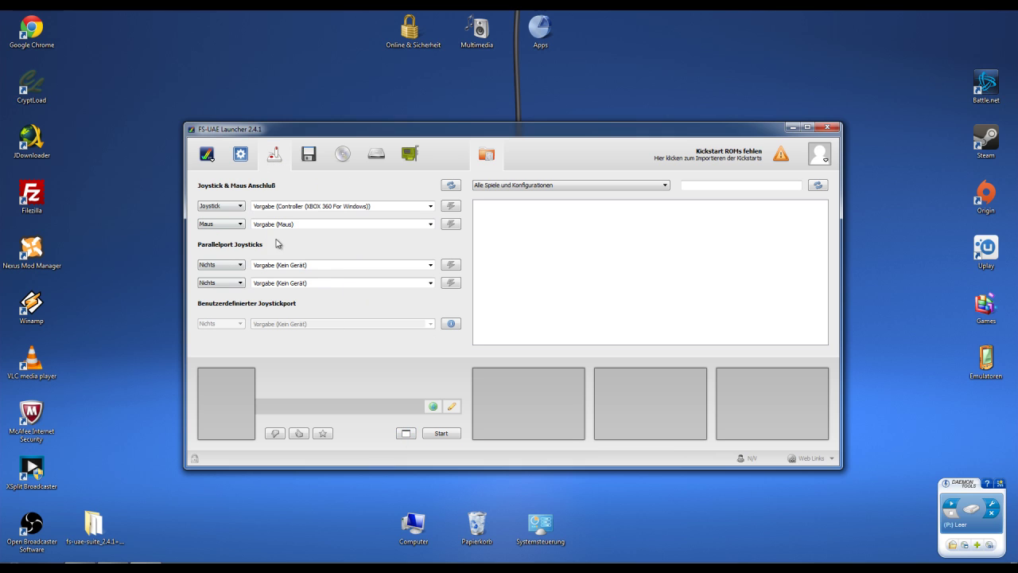
left_click(308, 156)
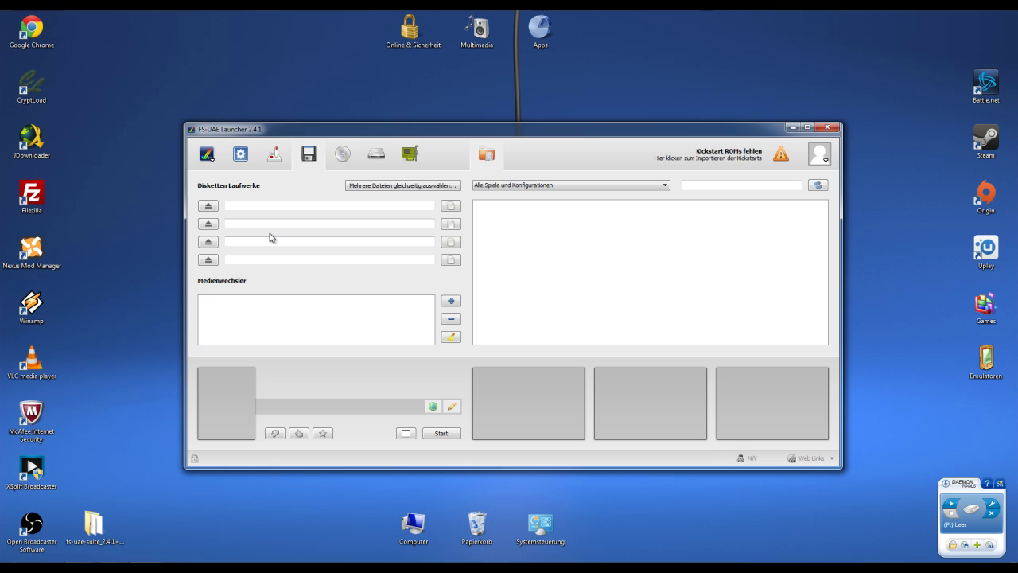
left_click(452, 304)
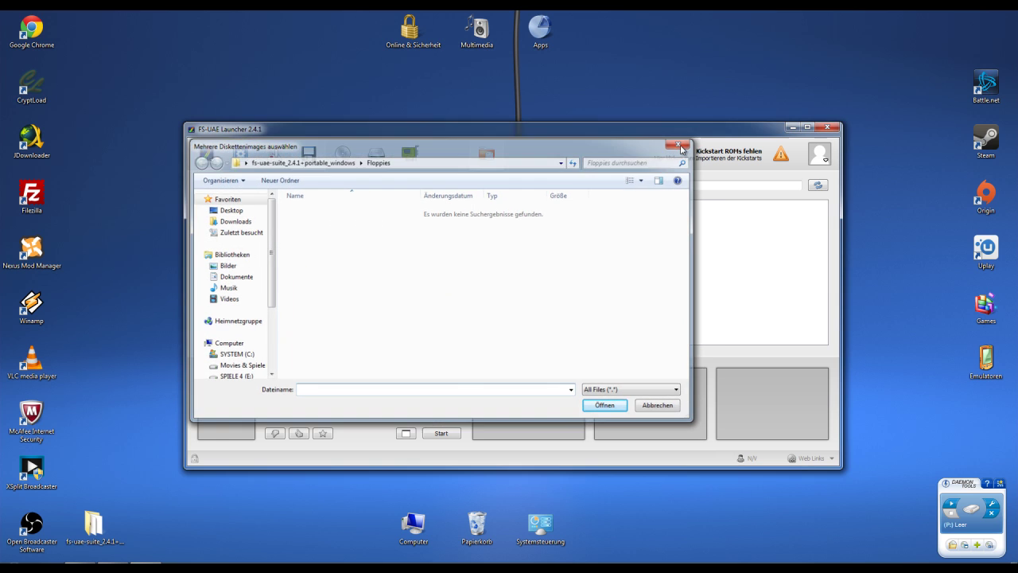
left_click(678, 146)
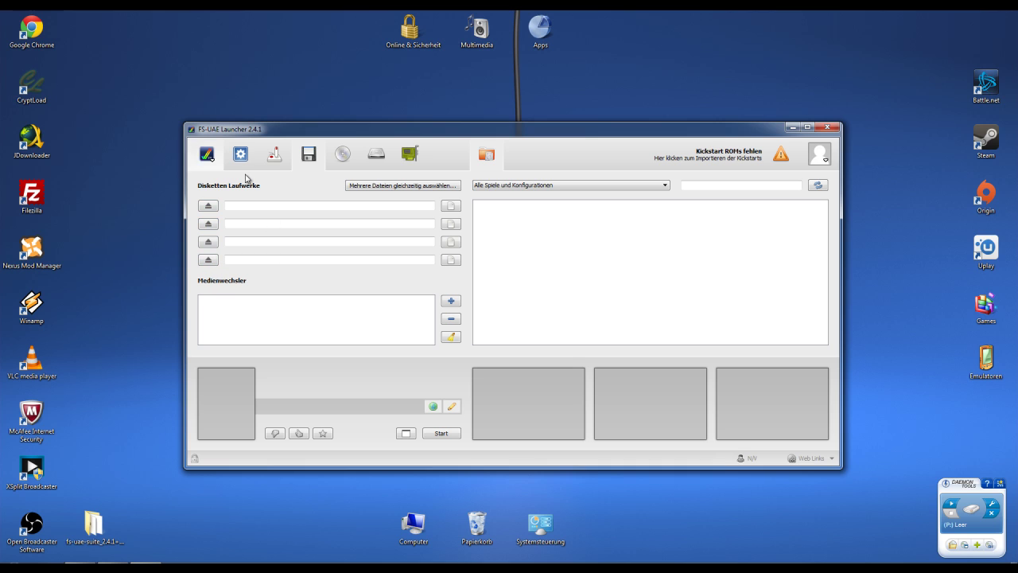
Review the CD-ROM drive, hard drive and Kickstart ROM and memory configuration pages
left_click(349, 161)
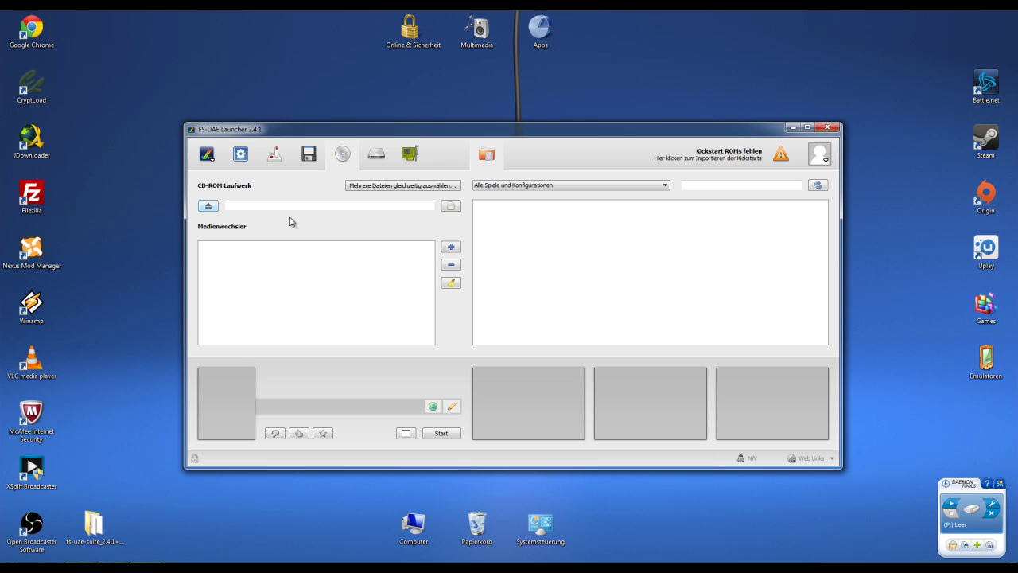
left_click(377, 155)
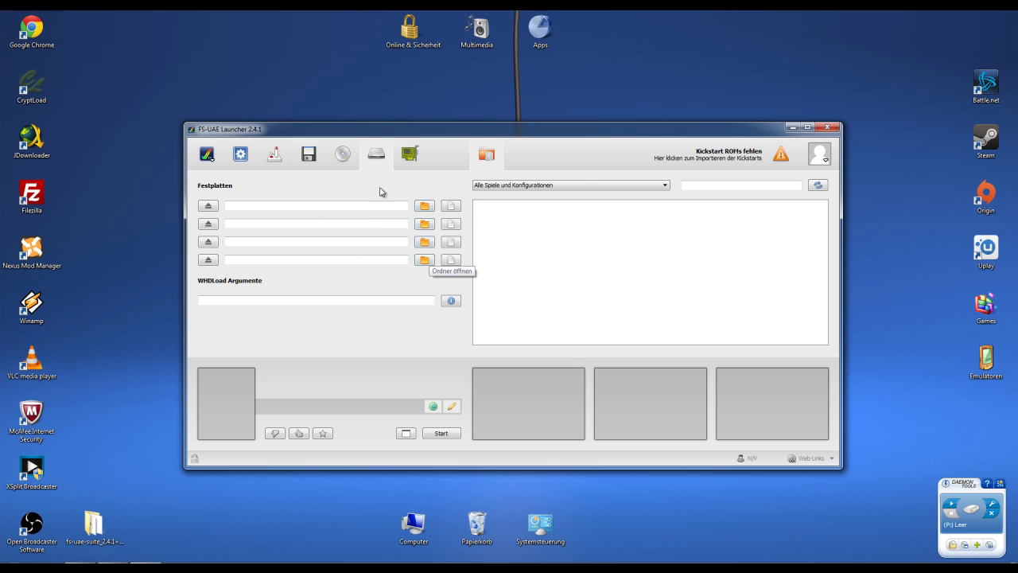
left_click(410, 162)
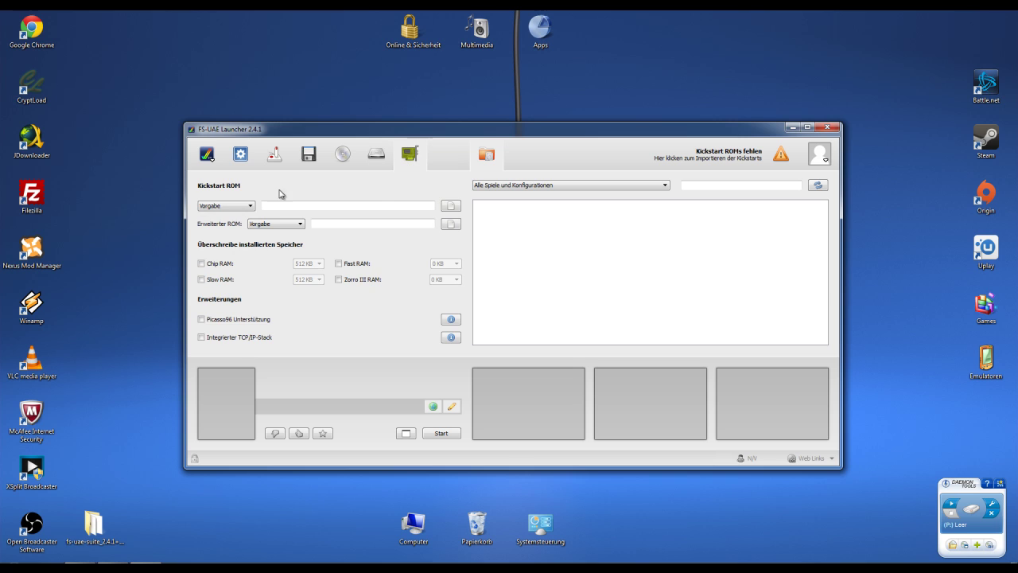
Check the selected Amiga model, and override the installed Chip RAM with 2.0 MB in the memory options
left_click(240, 158)
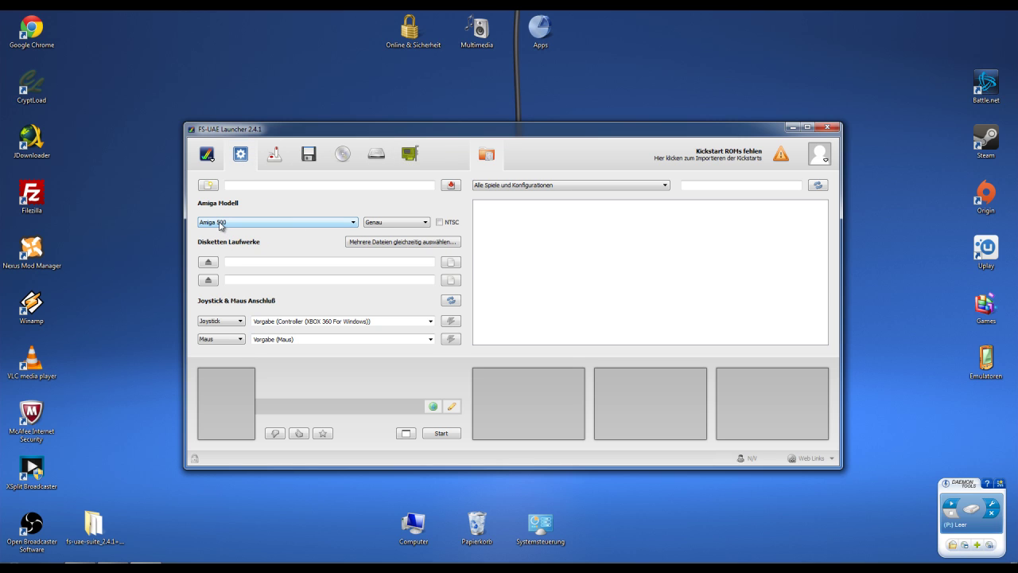
left_click(409, 155)
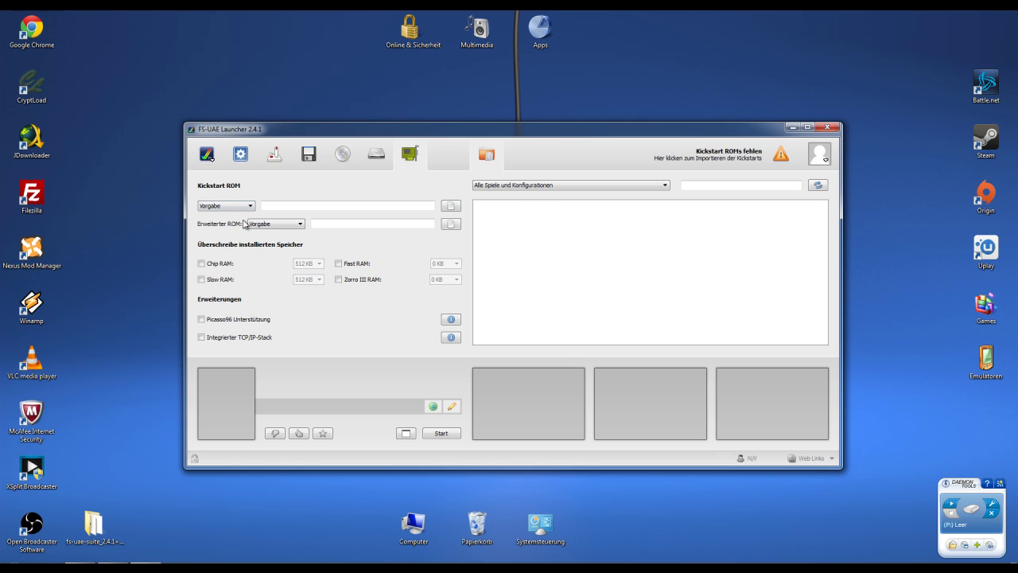
left_click(221, 265)
left_click(320, 265)
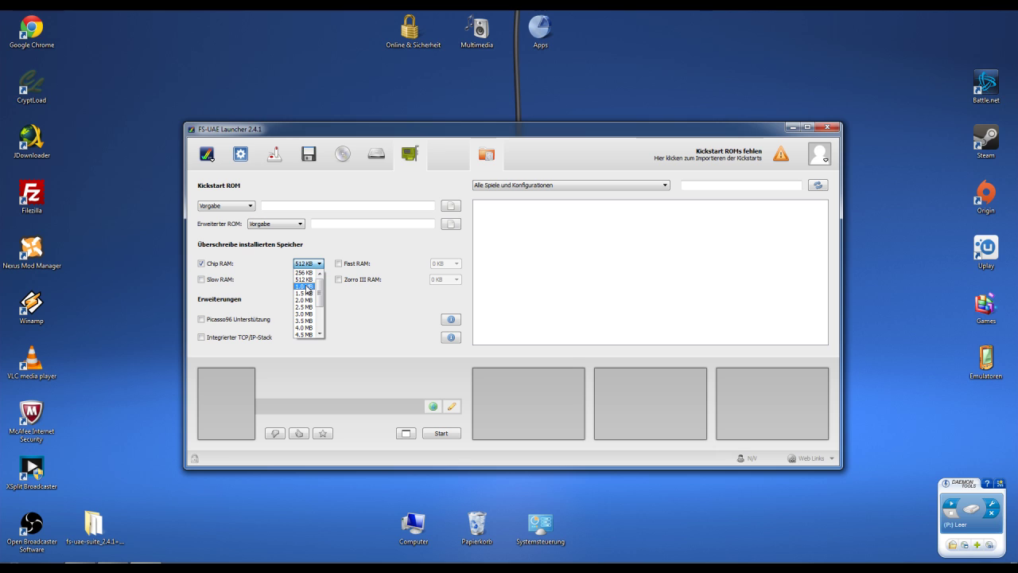
left_click(307, 300)
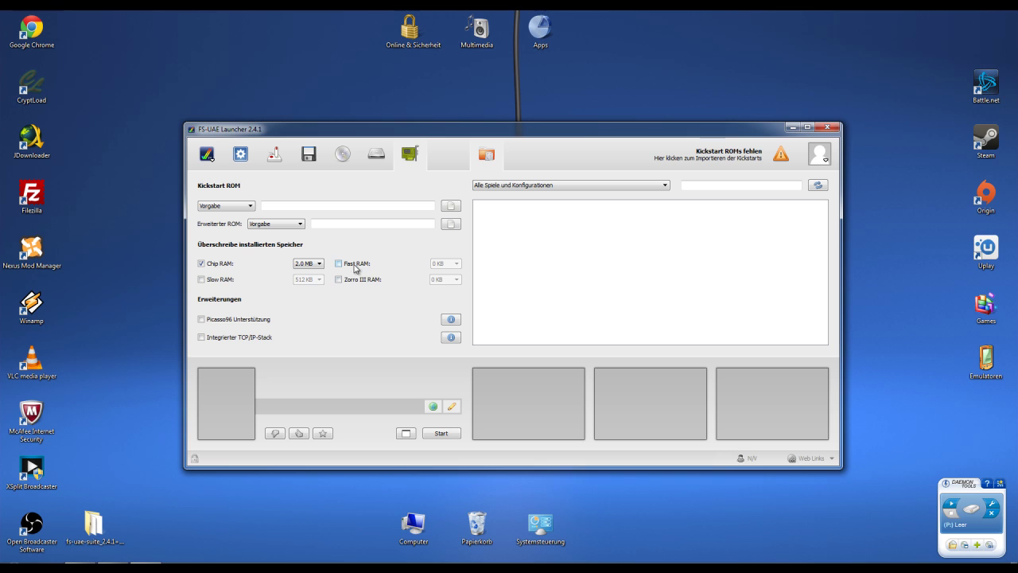
Try the Fast RAM override, Picasso96 support and integrated TCP/IP stack options, switching each on and back off
left_click(355, 269)
left_click(355, 270)
left_click(220, 321)
left_click(220, 338)
left_click(203, 338)
left_click(204, 320)
Assign the USB Joystick as the input device for the joystick port in the main configuration
left_click(238, 155)
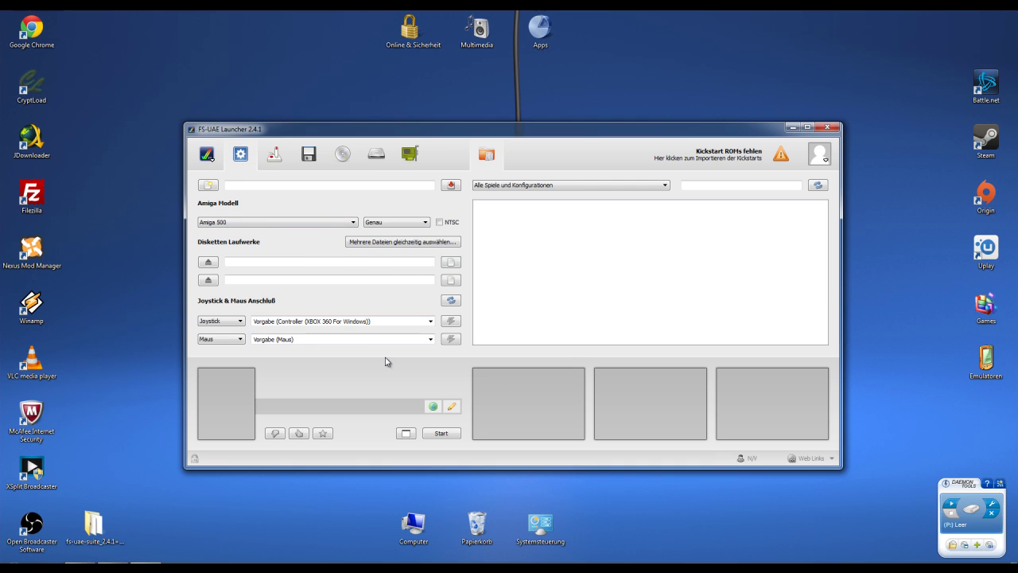
left_click(430, 321)
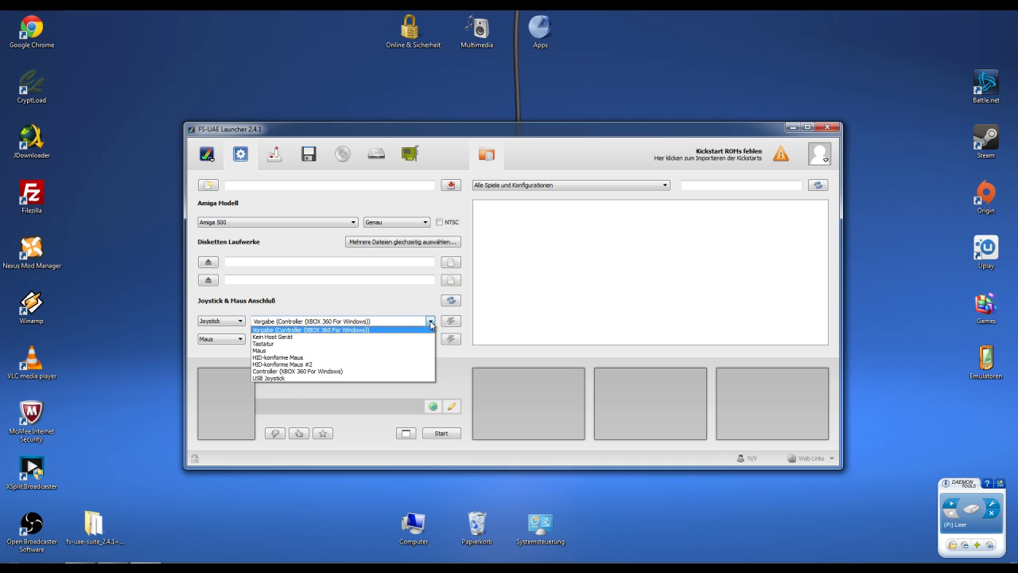
left_click(291, 378)
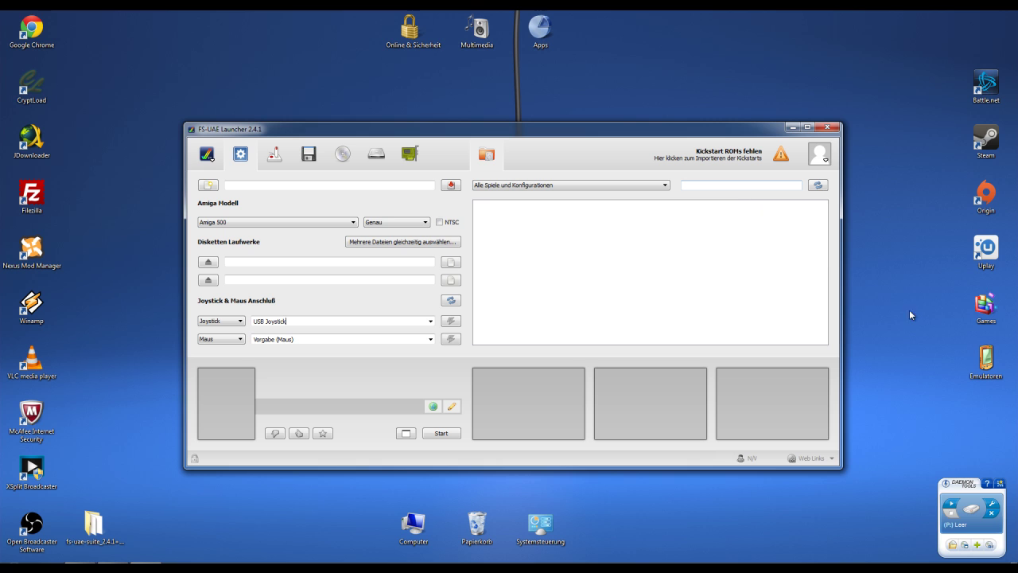
Mount the af-dvd ISO image in the DAEMON Tools virtual drive P: and dismiss the autoplay prompt
left_click(970, 515)
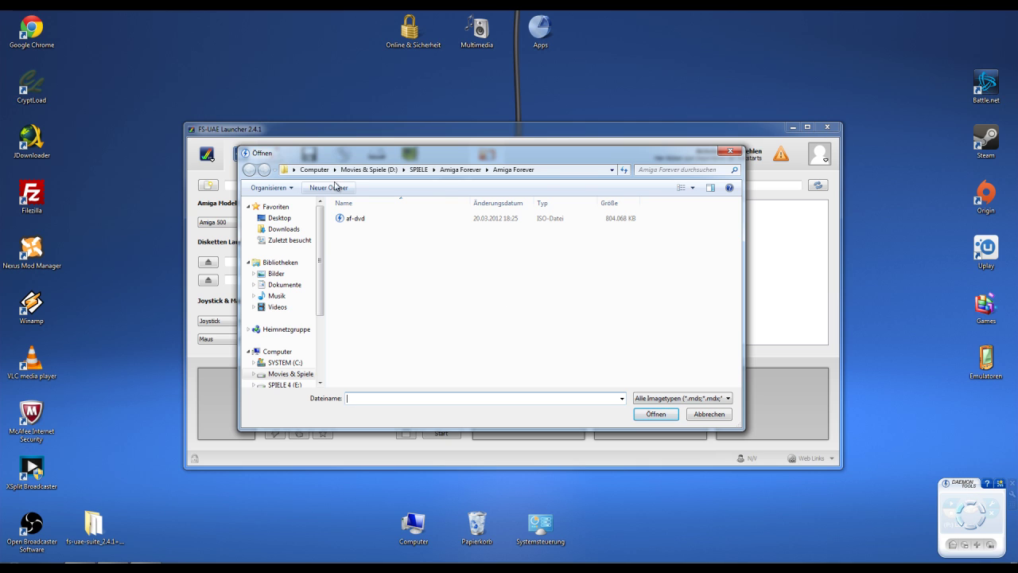
double_click(347, 219)
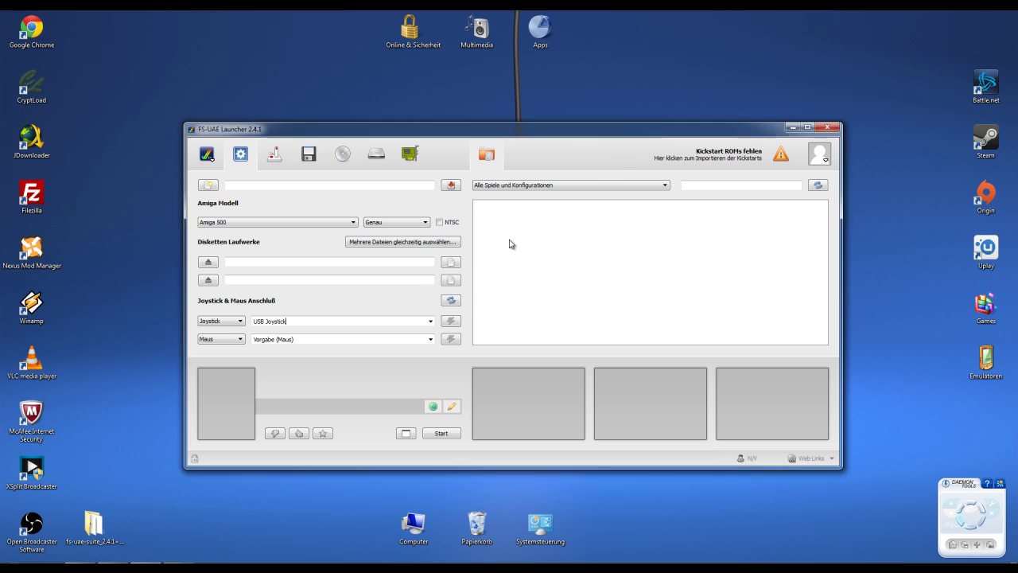
left_click(586, 153)
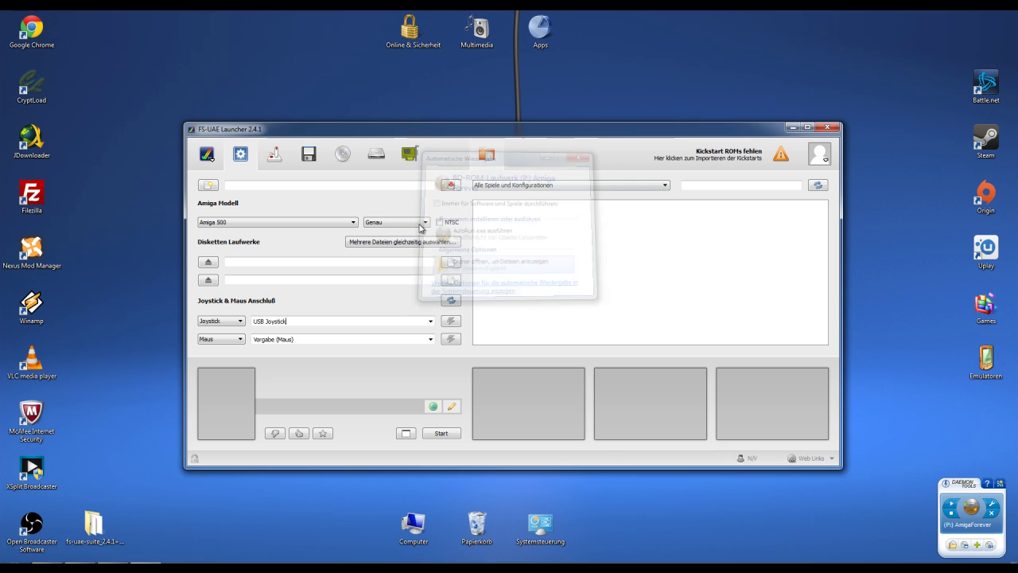
Import the Kickstart ROMs from the Amiga Forever disc in drive P: and close the import windows
left_click(208, 157)
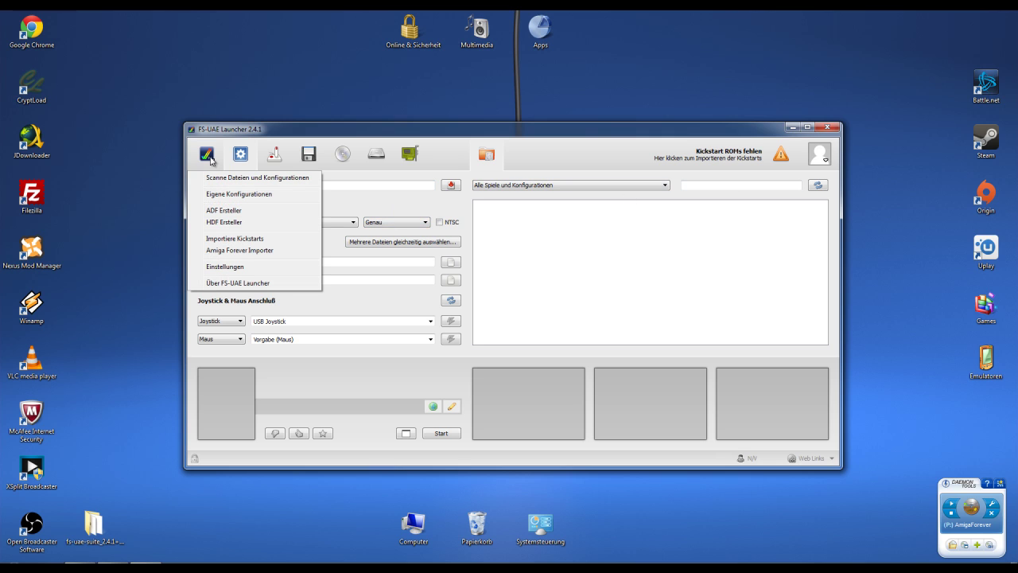
left_click(235, 240)
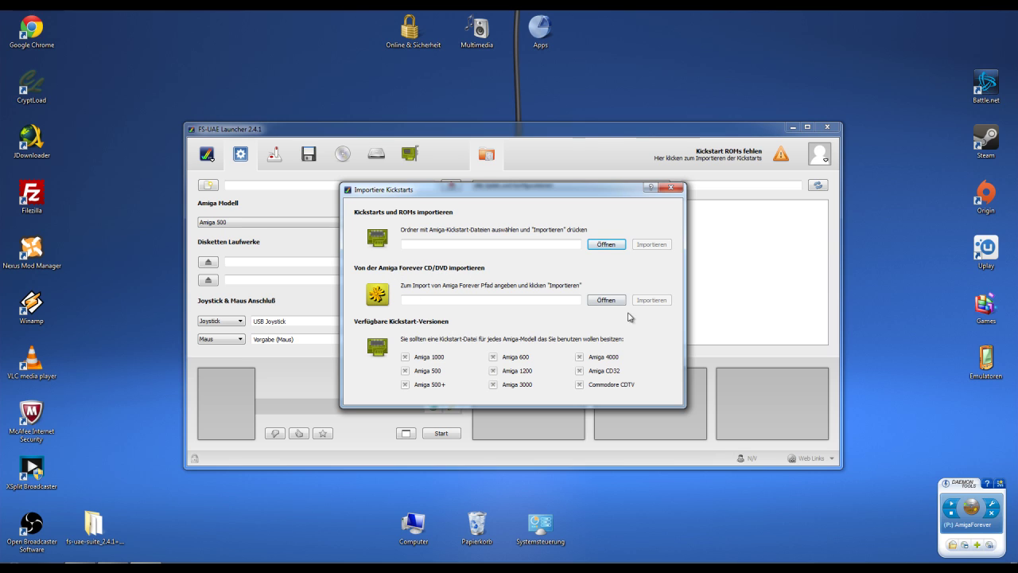
left_click(605, 300)
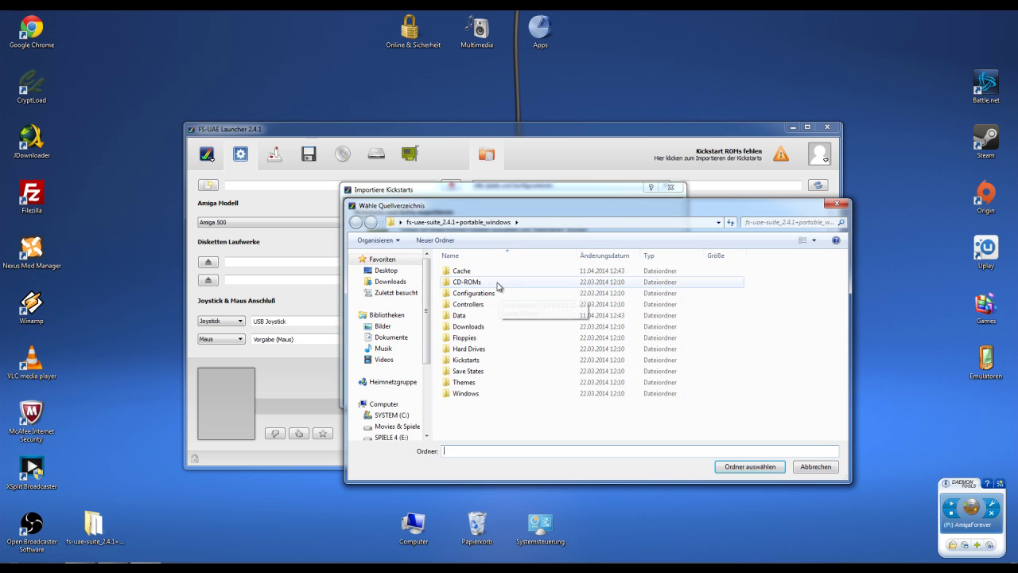
left_click_drag(430, 312, 429, 375)
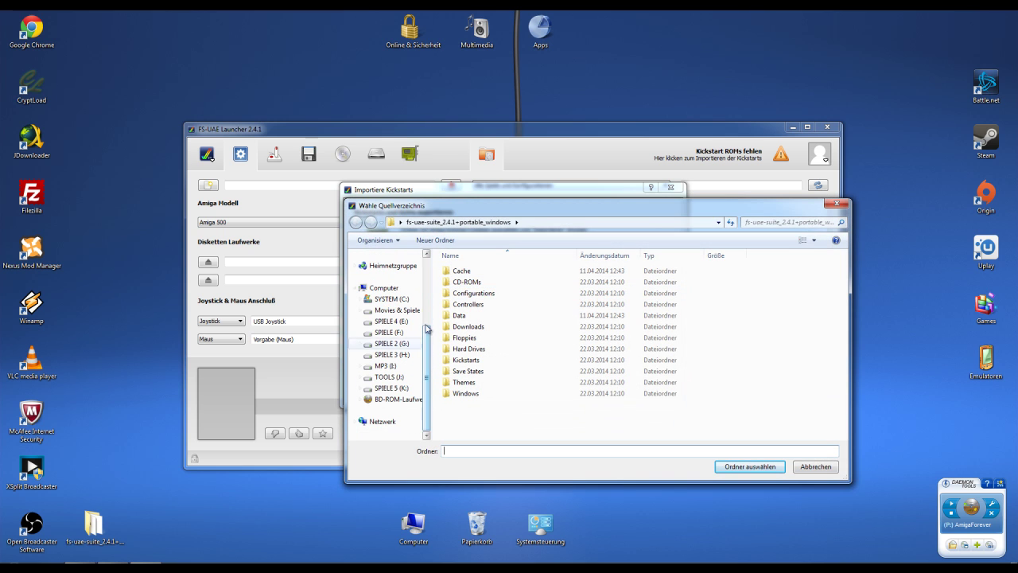
left_click(391, 400)
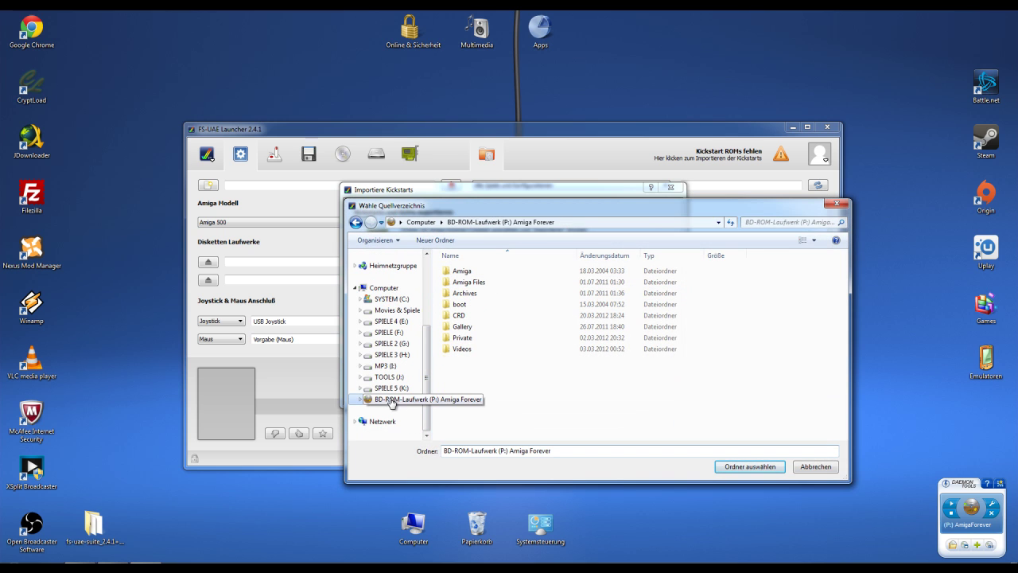
left_click(750, 467)
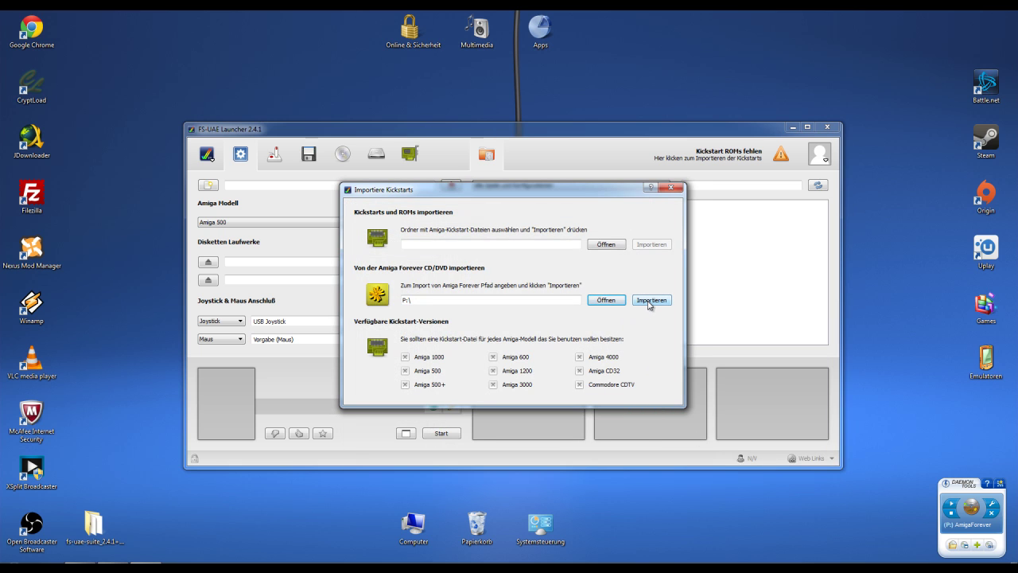
left_click(651, 301)
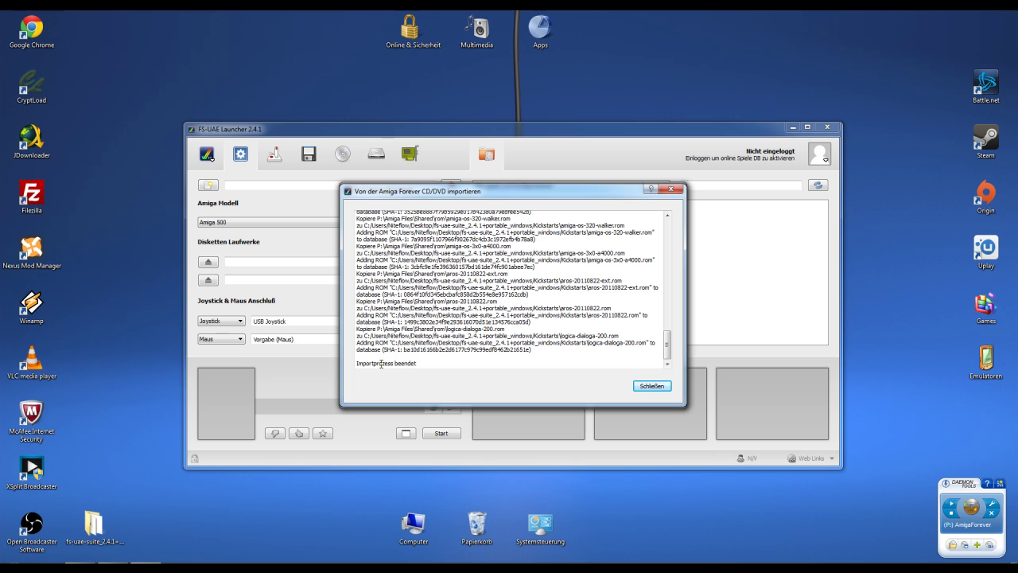
left_click(651, 386)
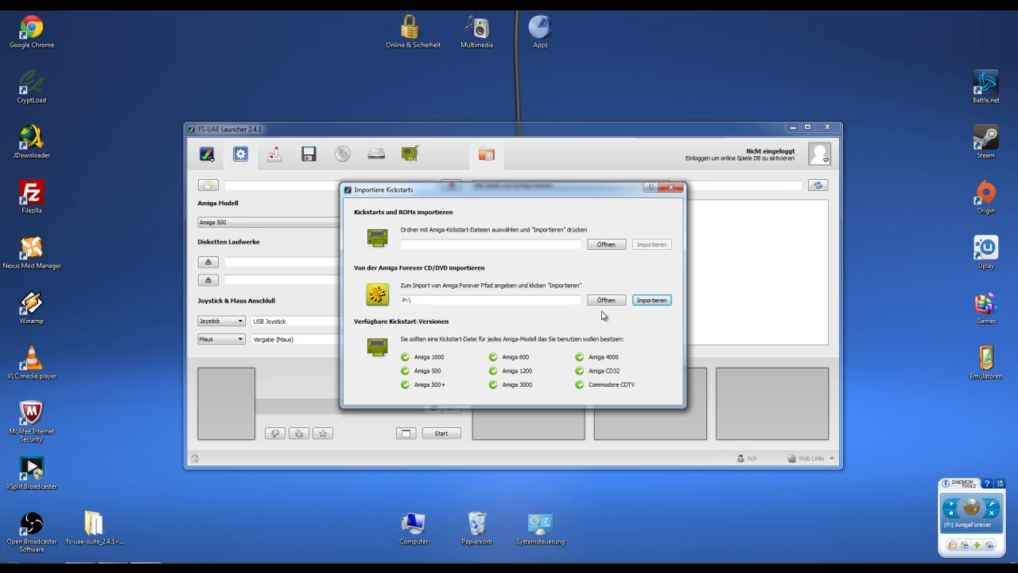
left_click(670, 190)
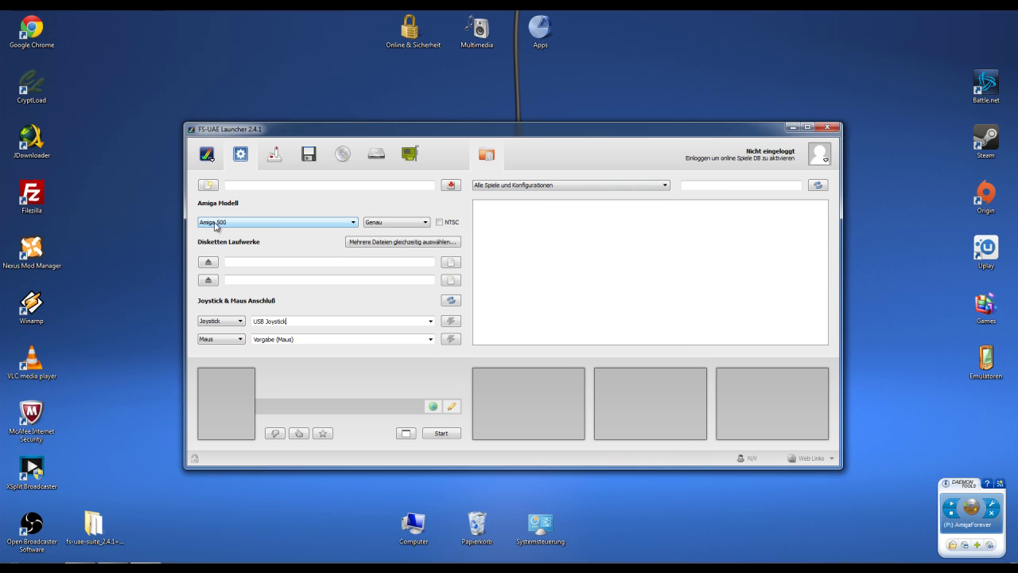
Change the Chip RAM override to 1.0 MB in the memory options
left_click(405, 164)
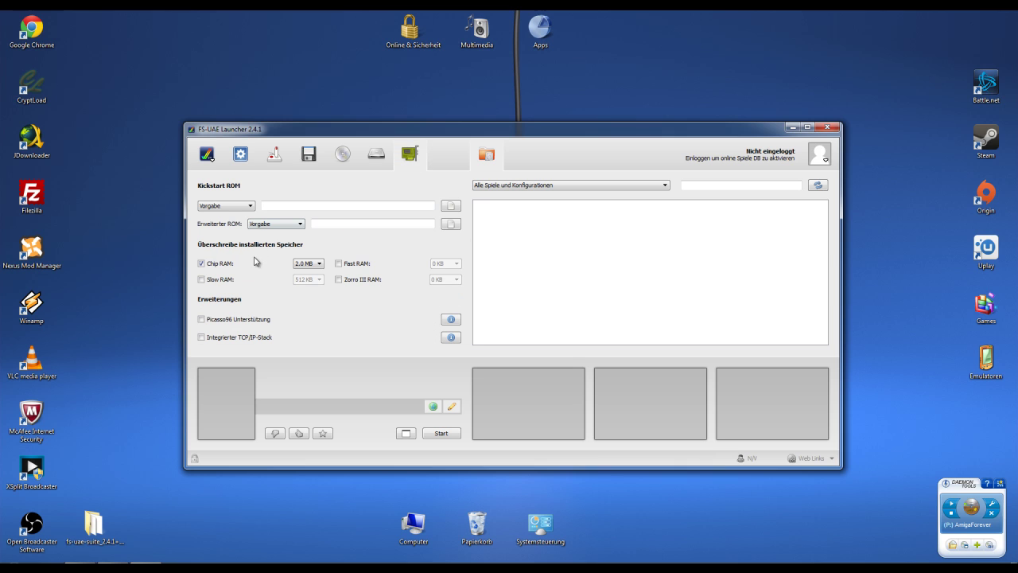
left_click(318, 263)
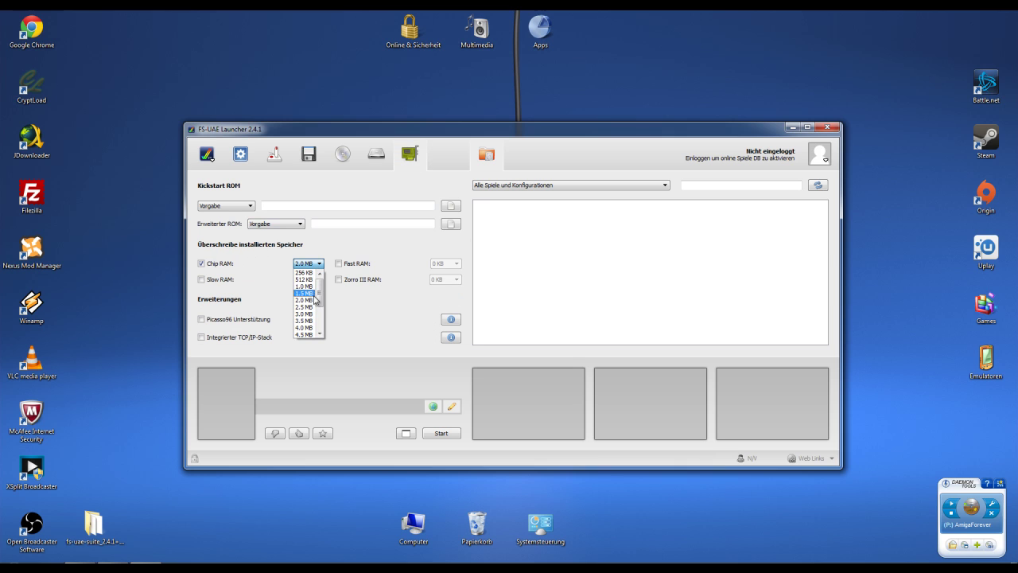
left_click(306, 286)
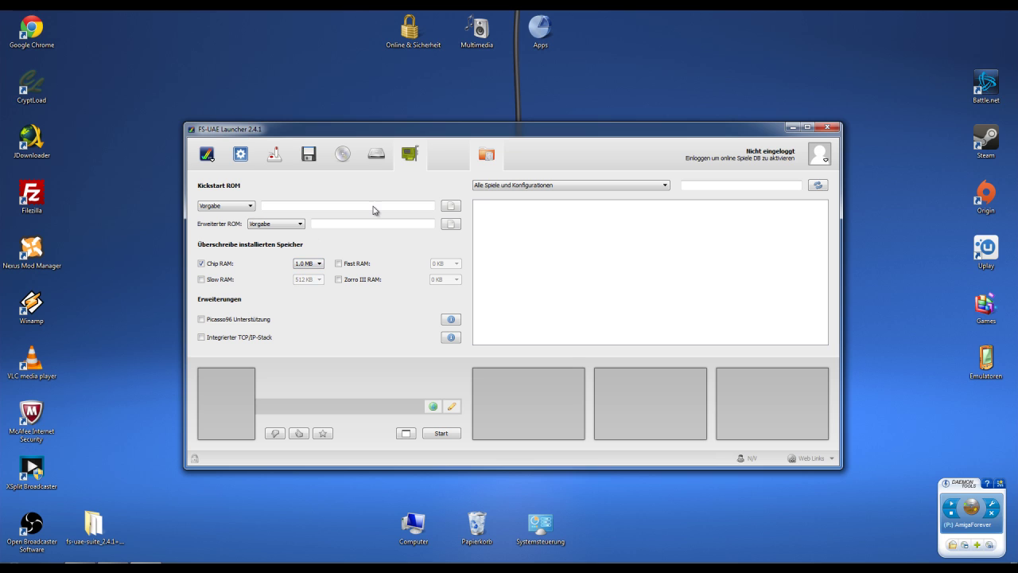
Open the disk image picker for the first floppy drive and browse to Emulatoren > Amiga > Games > R on drive K:
left_click(249, 153)
left_click(309, 162)
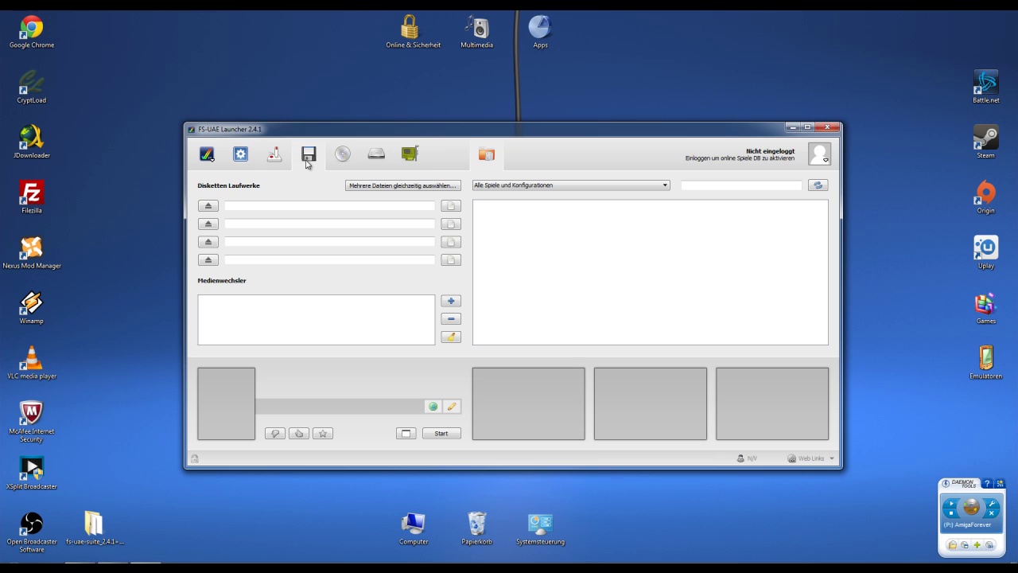
left_click(245, 161)
left_click(452, 263)
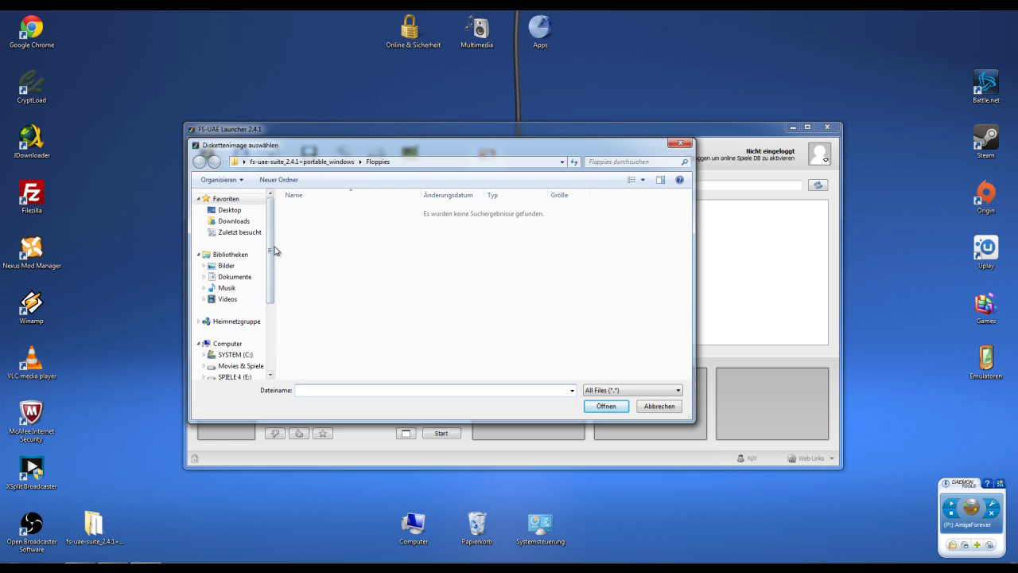
left_click_drag(274, 251, 273, 295)
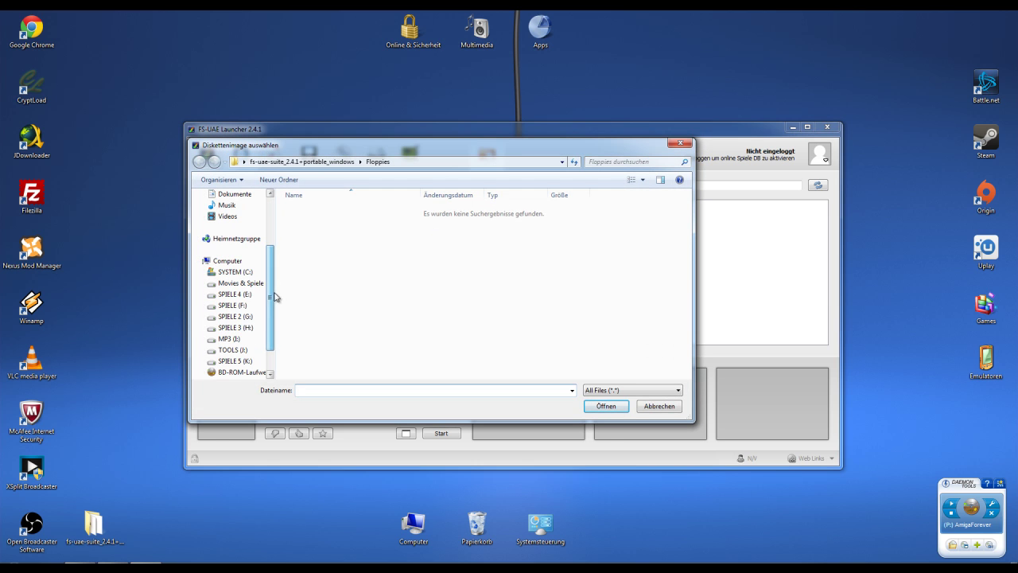
left_click(241, 363)
double_click(317, 211)
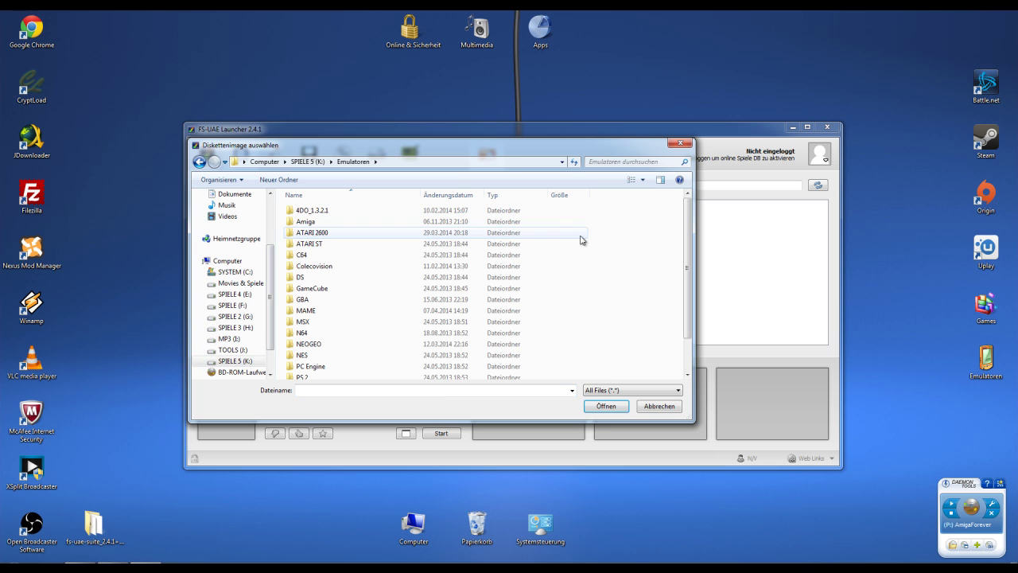
scroll(685, 228, "down", 1)
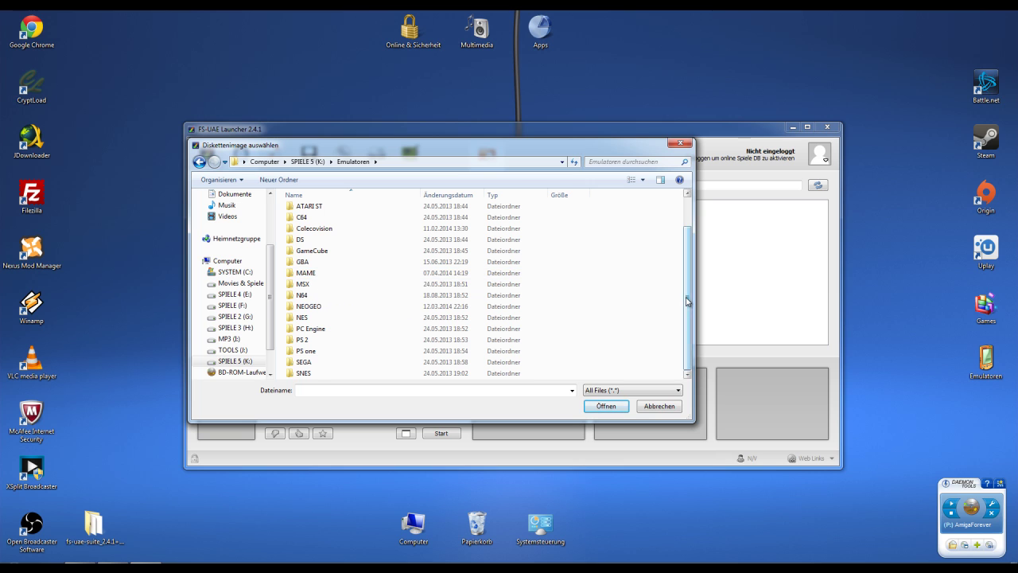
scroll(688, 301, "up", 1)
double_click(323, 224)
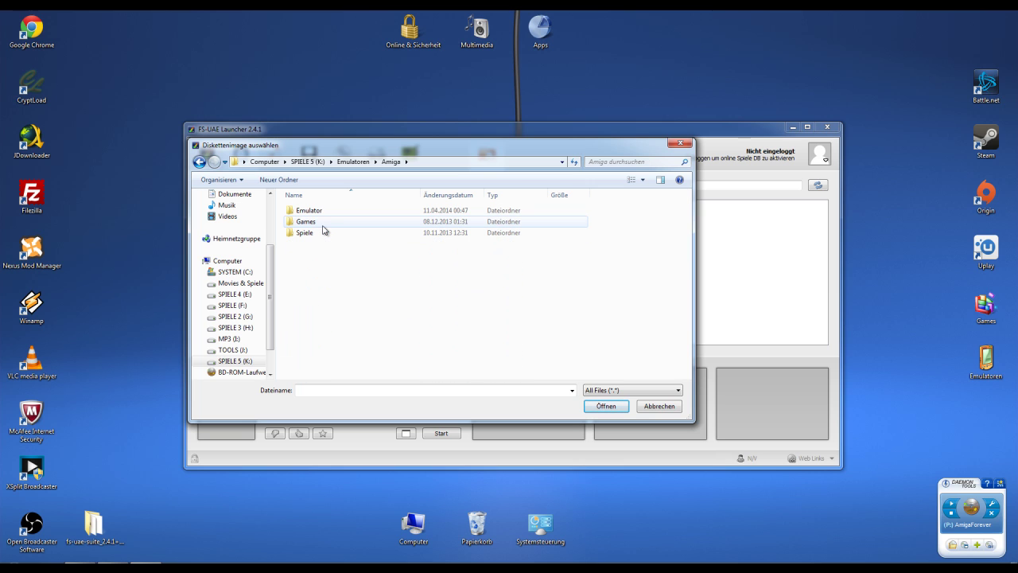
double_click(323, 224)
scroll(336, 284, "down", 4)
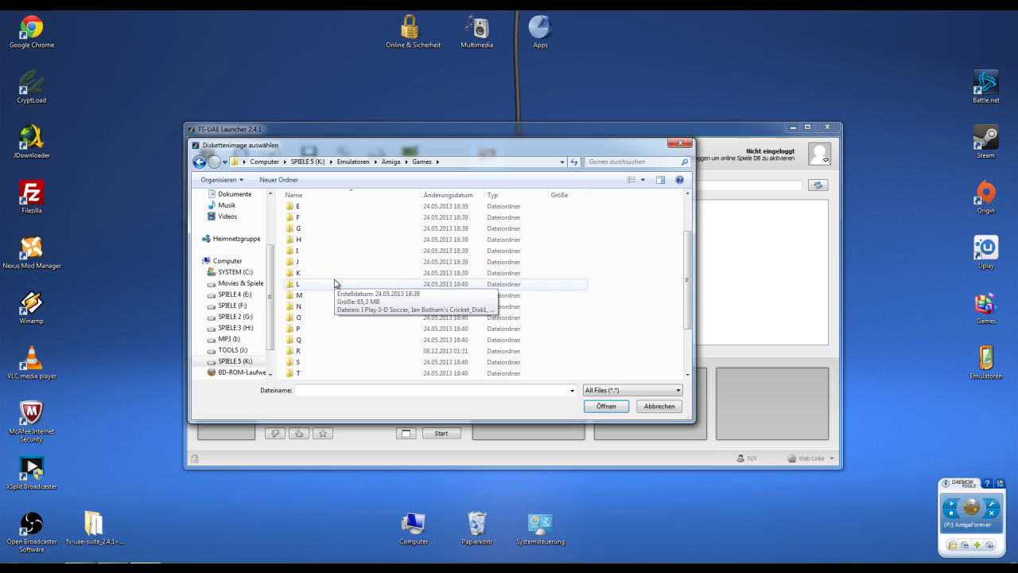
double_click(325, 286)
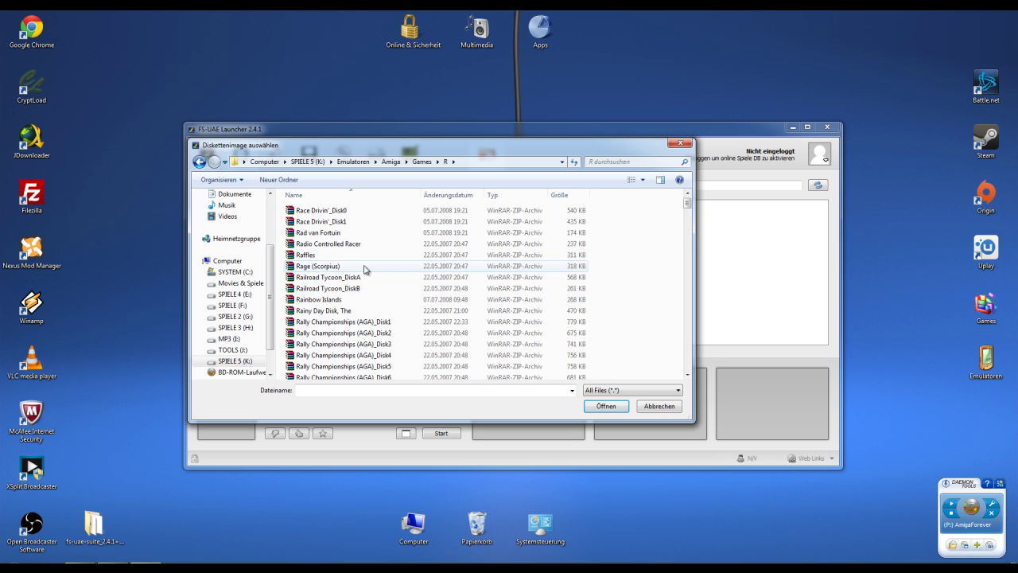
Load the Rick Dangerous disk image into the first floppy drive and start the Amiga 500 emulation
scroll(364, 271, "down", 5)
scroll(364, 270, "down", 15)
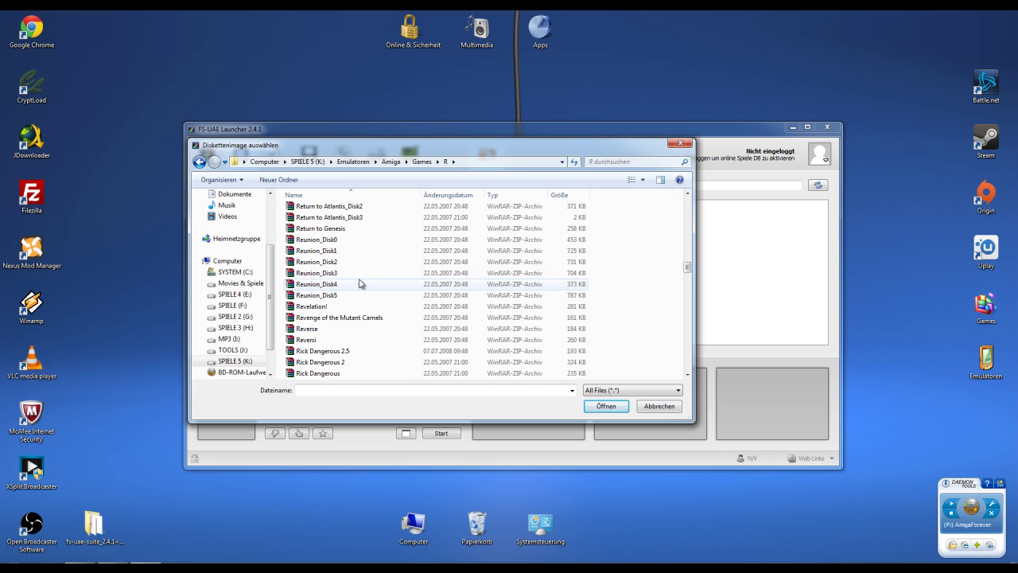
scroll(356, 285, "down", 15)
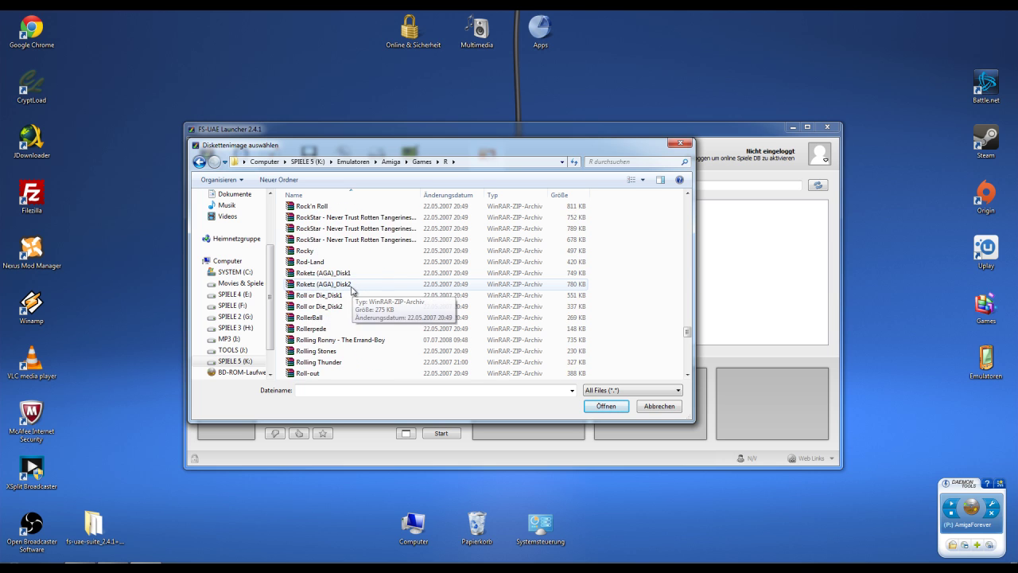
scroll(353, 291, "up", 20)
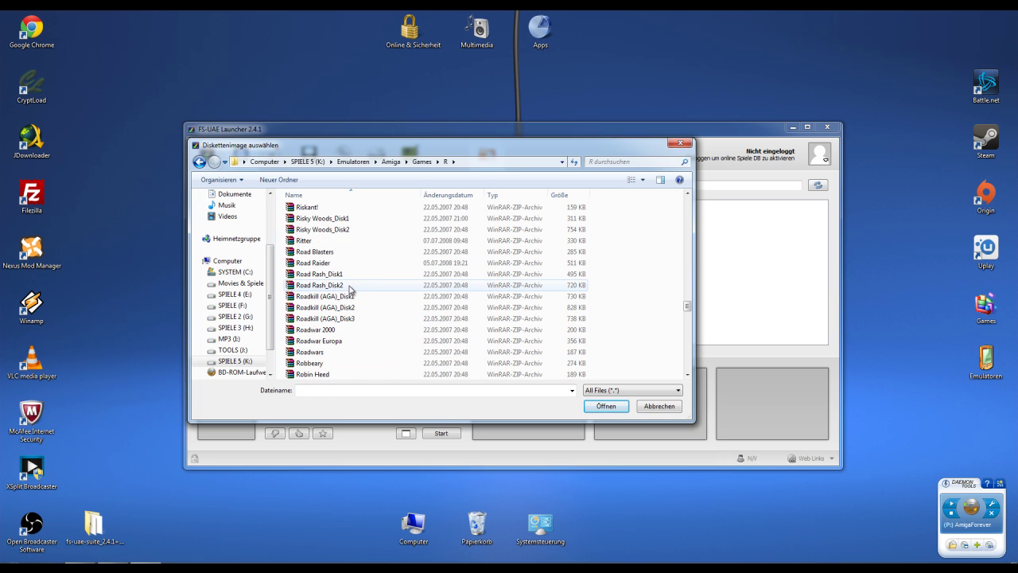
scroll(350, 290, "up", 10)
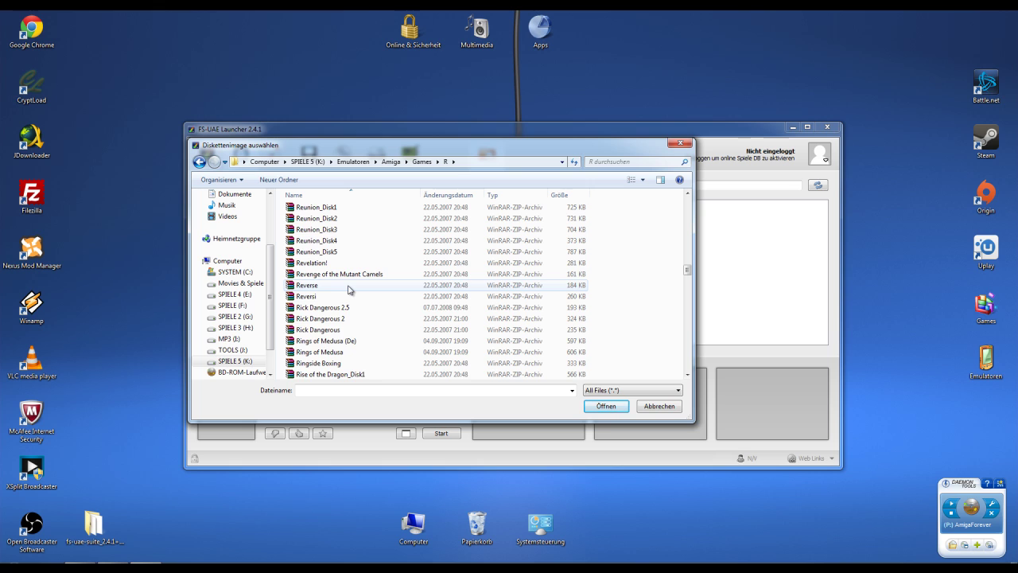
scroll(345, 302, "down", 2)
double_click(342, 307)
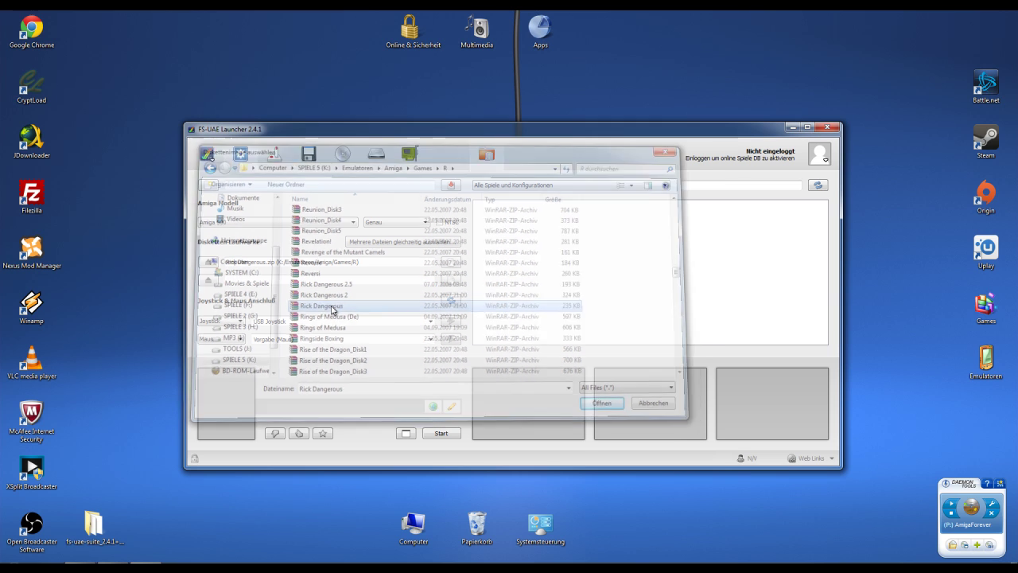
left_click(406, 434)
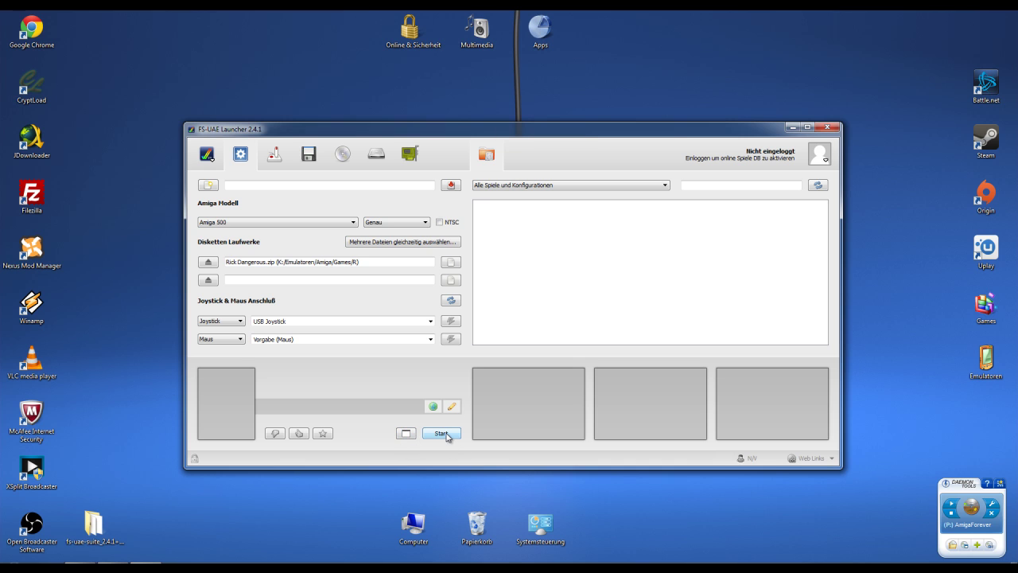
left_click(442, 434)
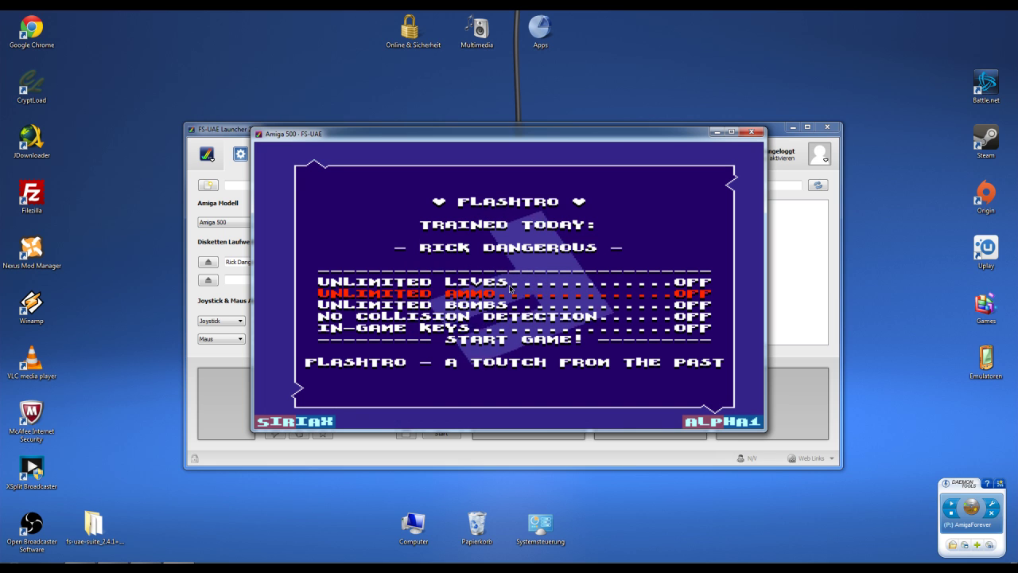
Switch on Unlimited Lives and Unlimited Ammo in the Rick Dangerous trainer menu
key("Control_R")
key("Down")
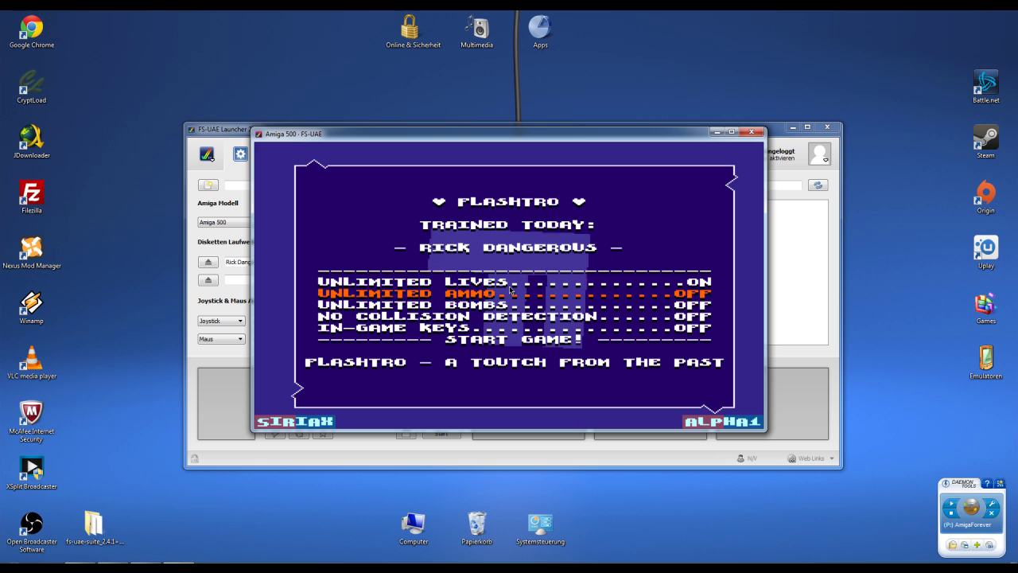
key("Control_R")
key("Down")
key("Down")
key("Up")
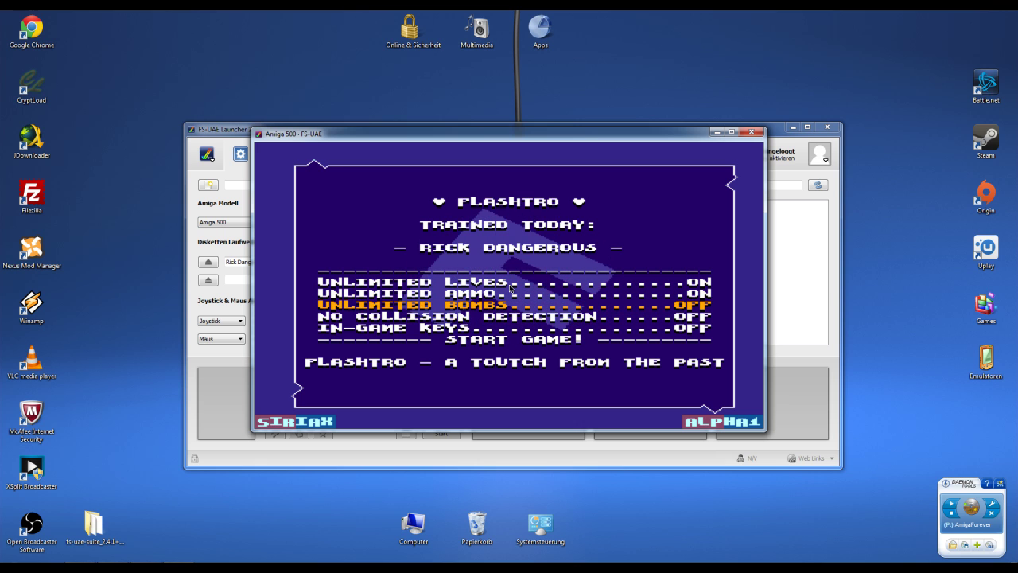
Switch on Unlimited Bombs and No Collision Detection in the Rick Dangerous trainer menu
key("Control_R")
key("Up")
key("Up")
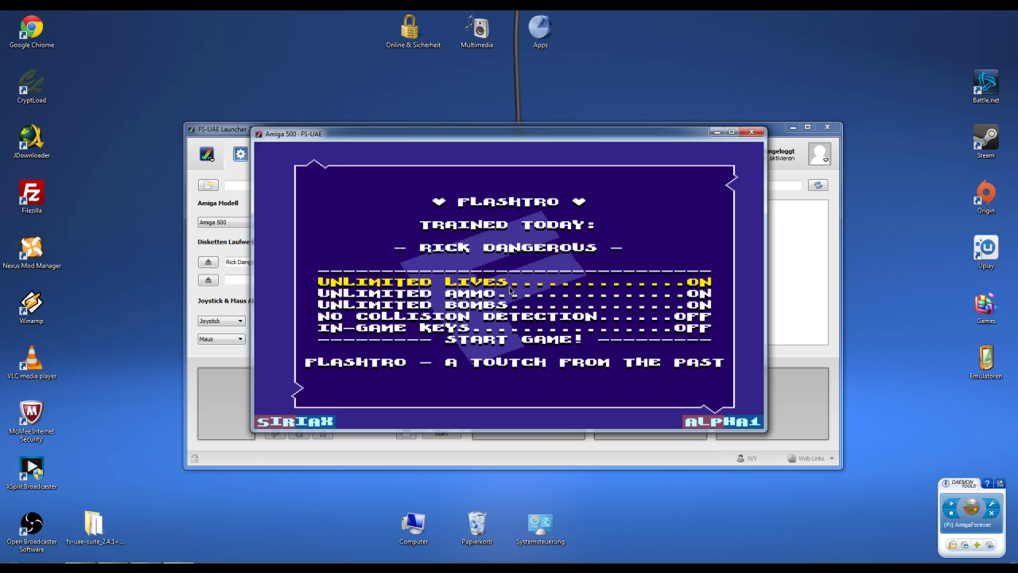
key("Down")
key("Down")
key("Down")
key("Control_R")
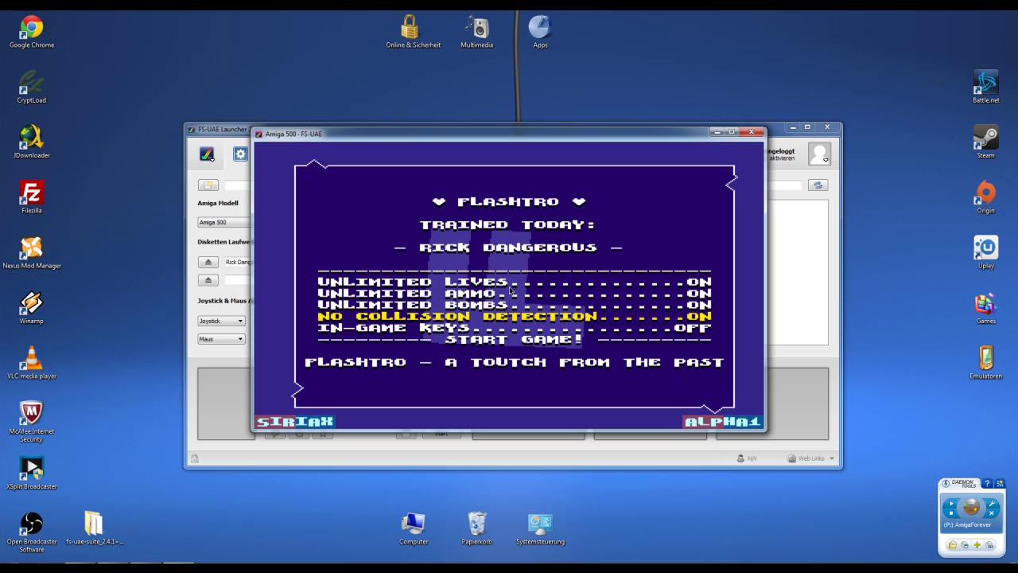
Start Rick Dangerous from the trainer menu and skip the title and South America story screens to enter the first level
key("Down")
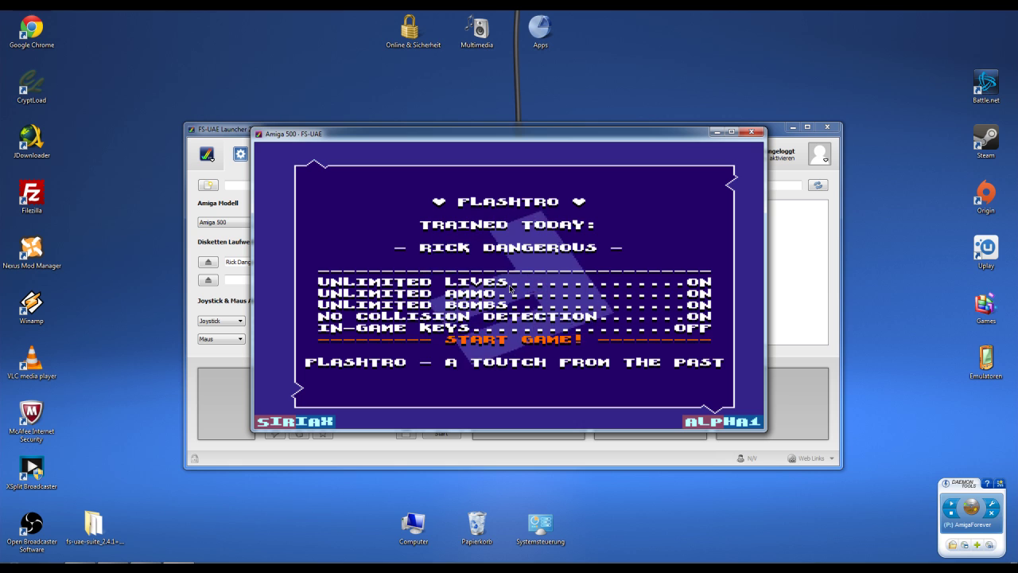
key("Control_R")
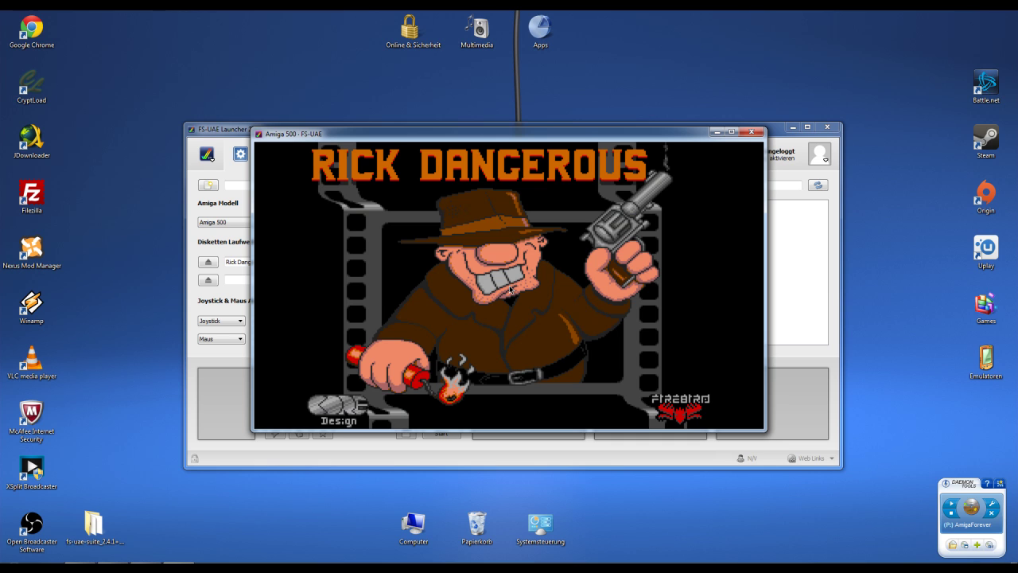
key("Control_R")
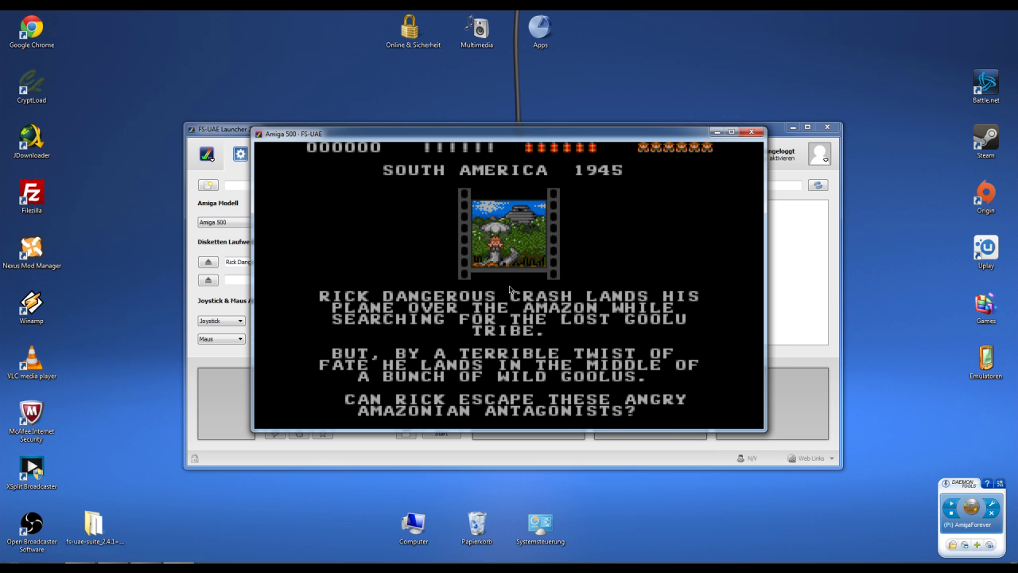
key("Control_R")
Guide Rick away from the rolling boulder through the caves to the wooden platform with the ladder and shoot the enemy there
key("Right")
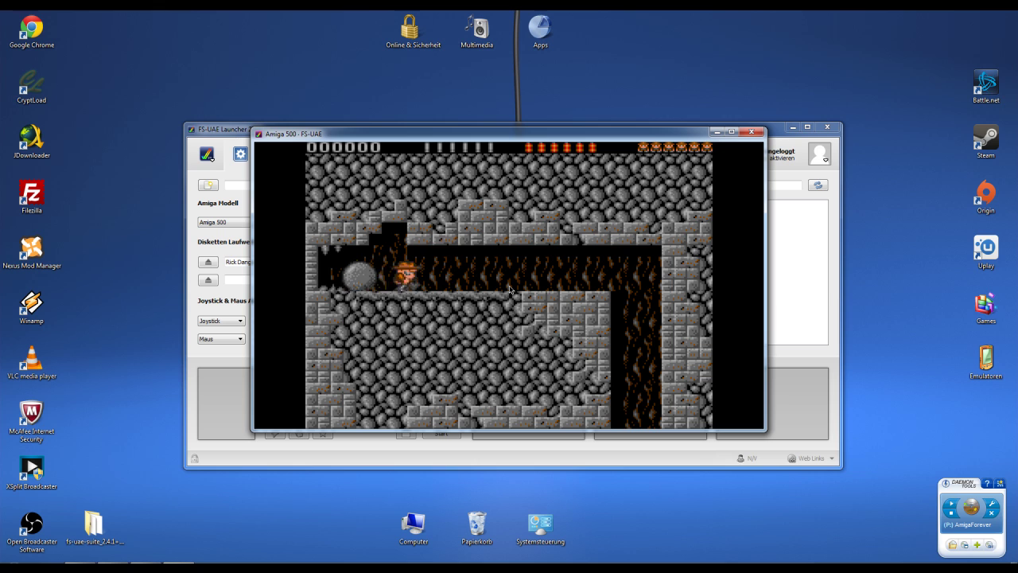
key("Right")
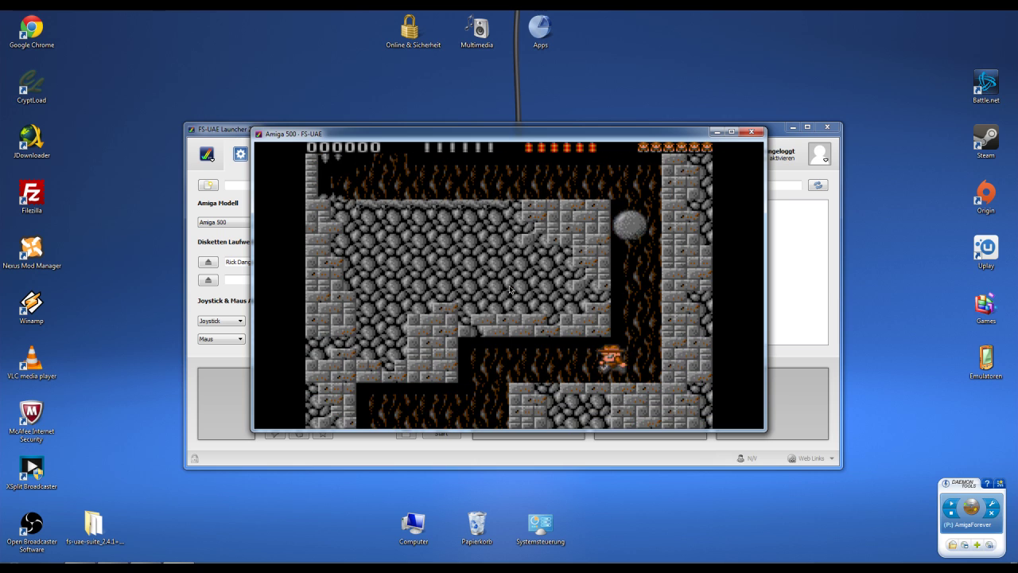
key("Left")
key("Left")
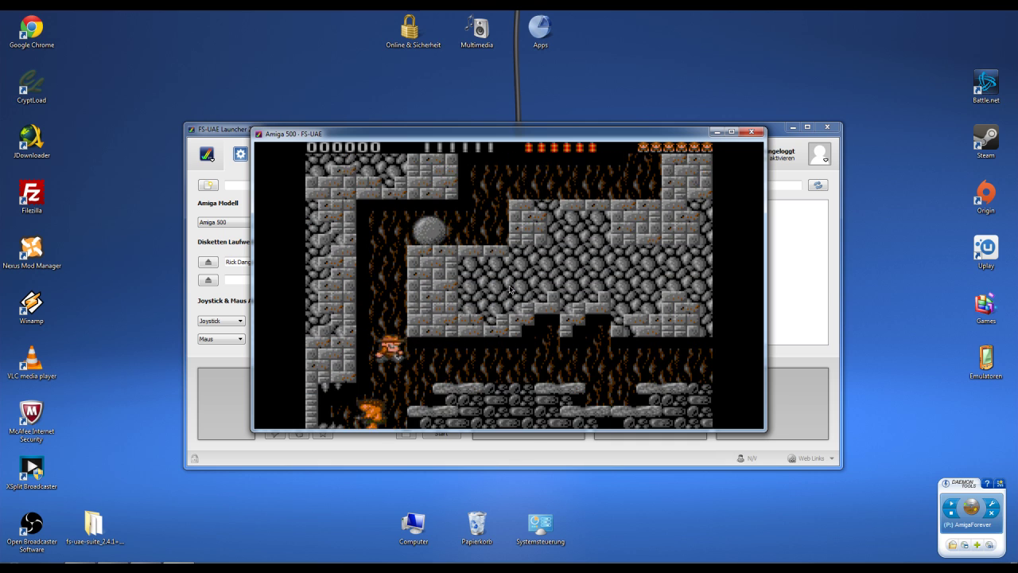
key("Right")
key("Right")
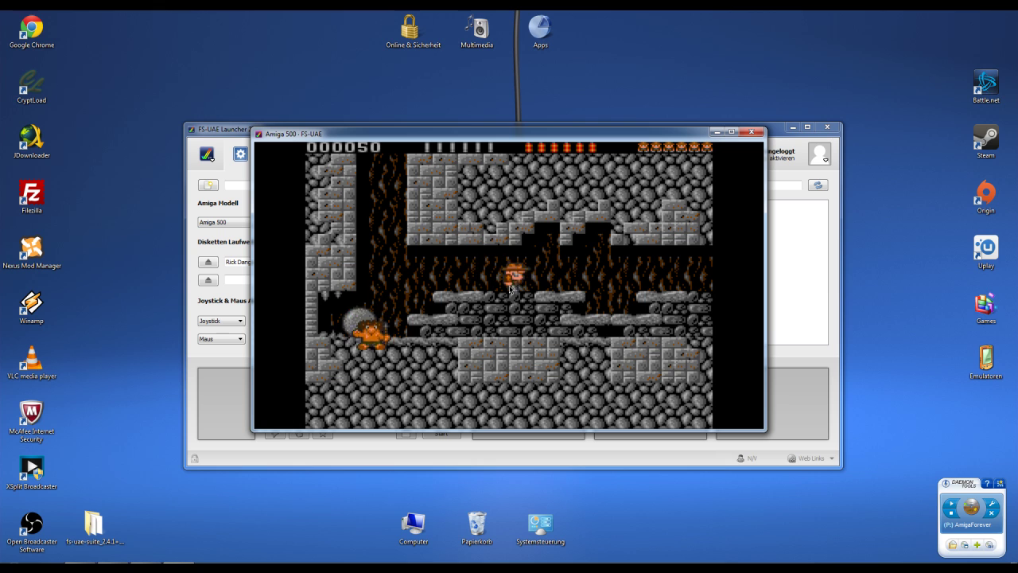
key("Right")
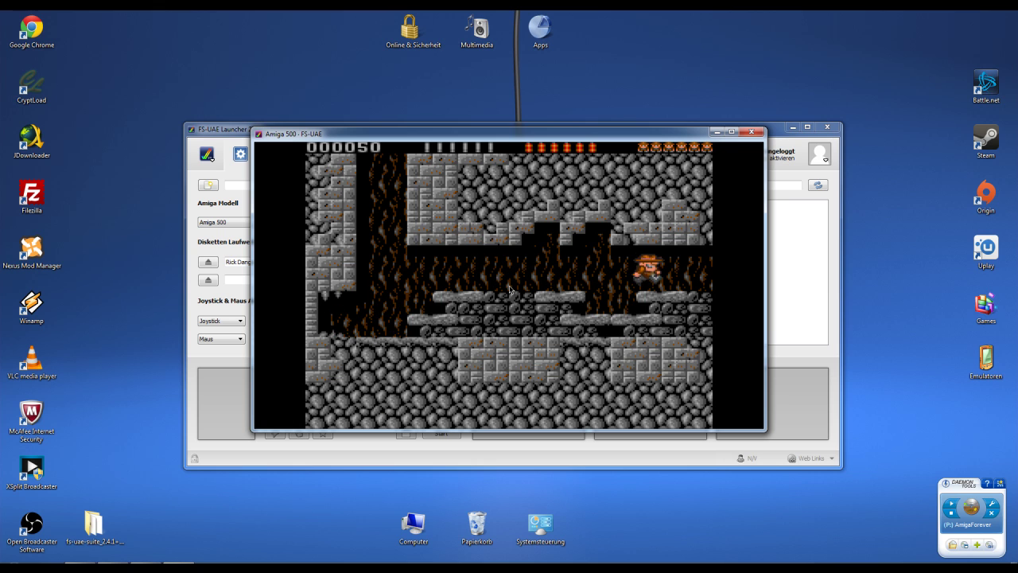
key("Right")
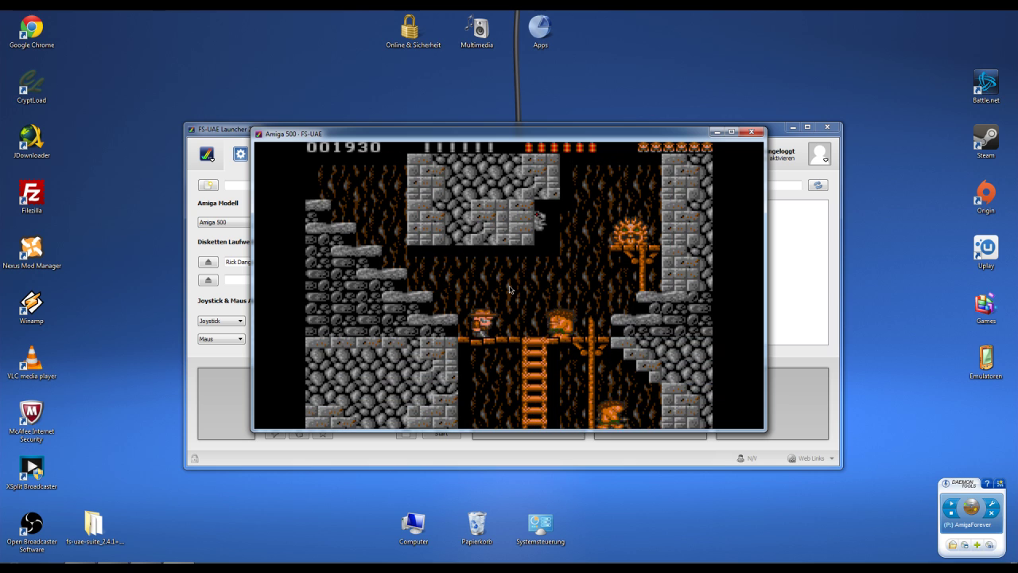
key("ctrl")
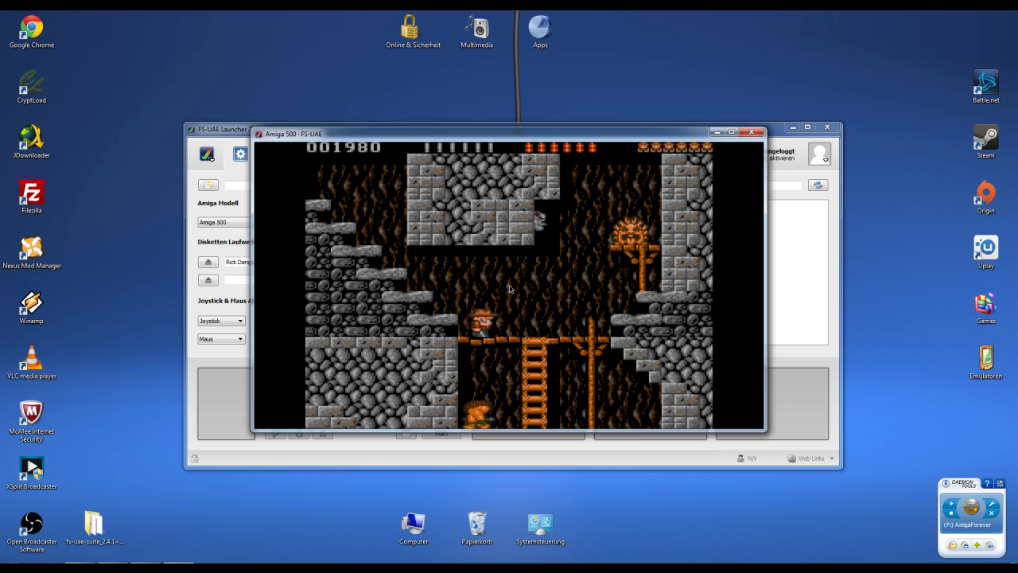
Open the emulator's in-game menu and examine the emulator controls for pausing, loading and saving a state
key("F12")
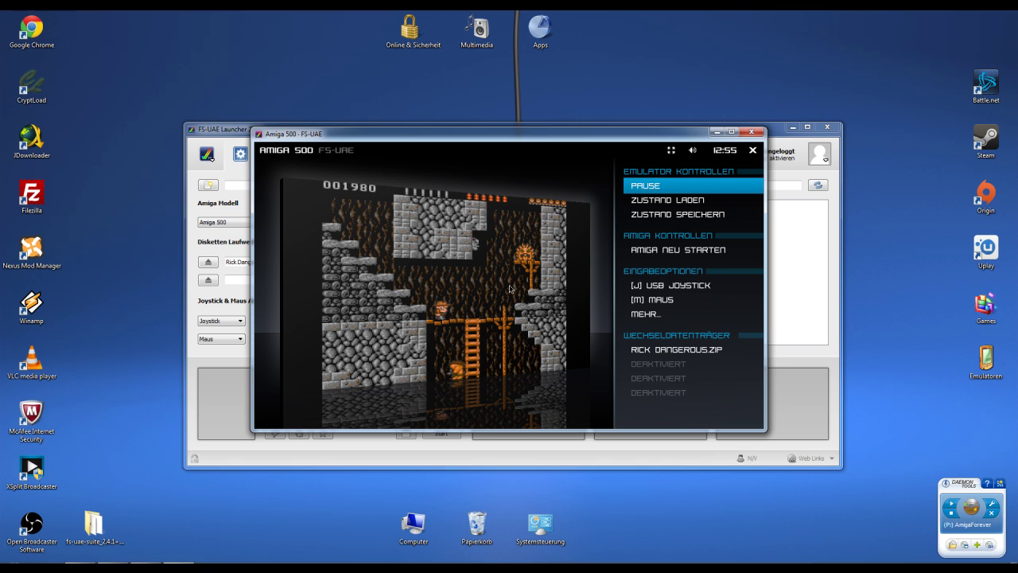
key("Down")
key("Up")
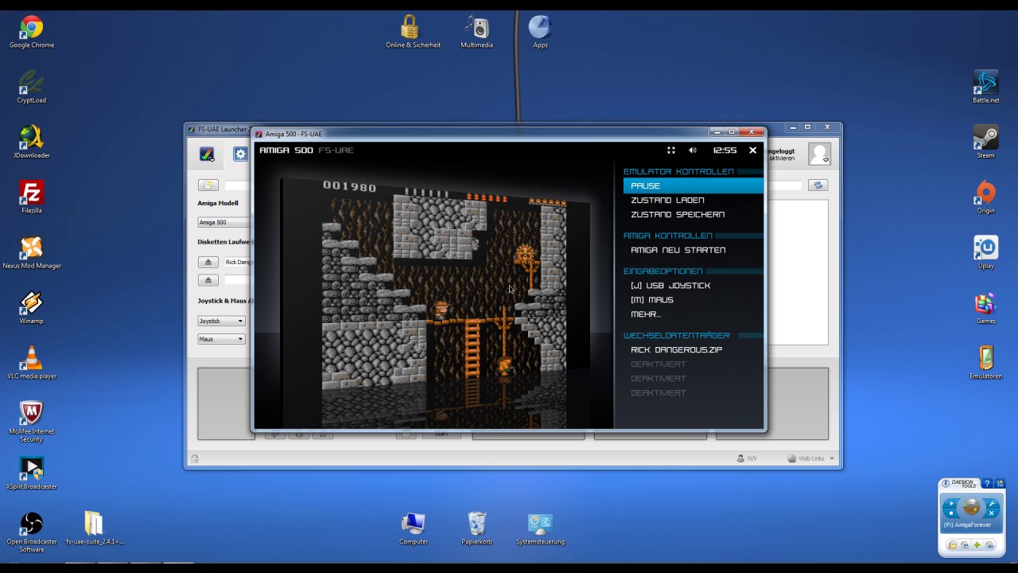
key("Down")
key("Down")
key("Down")
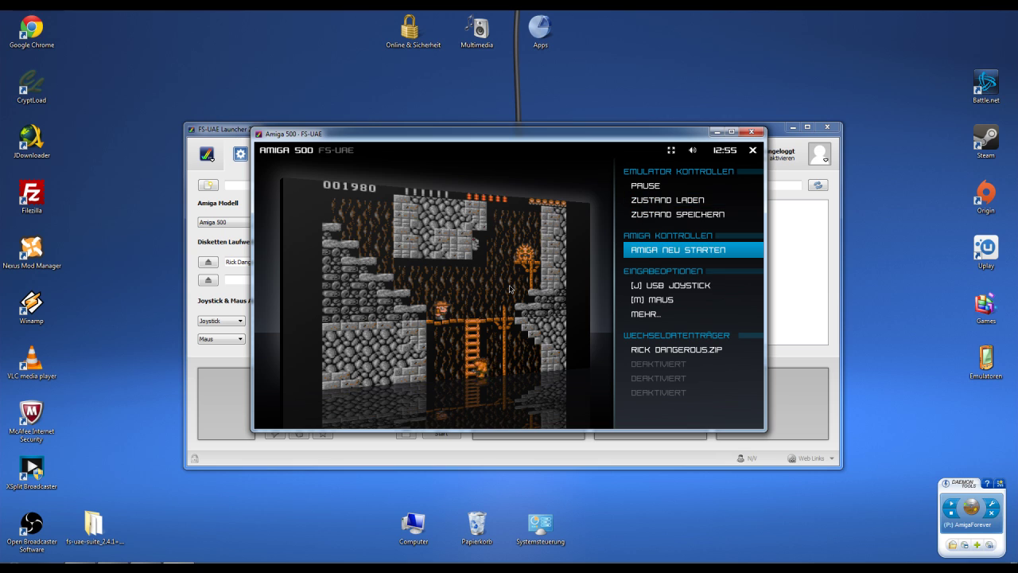
key("Up")
key("Up")
key("Down")
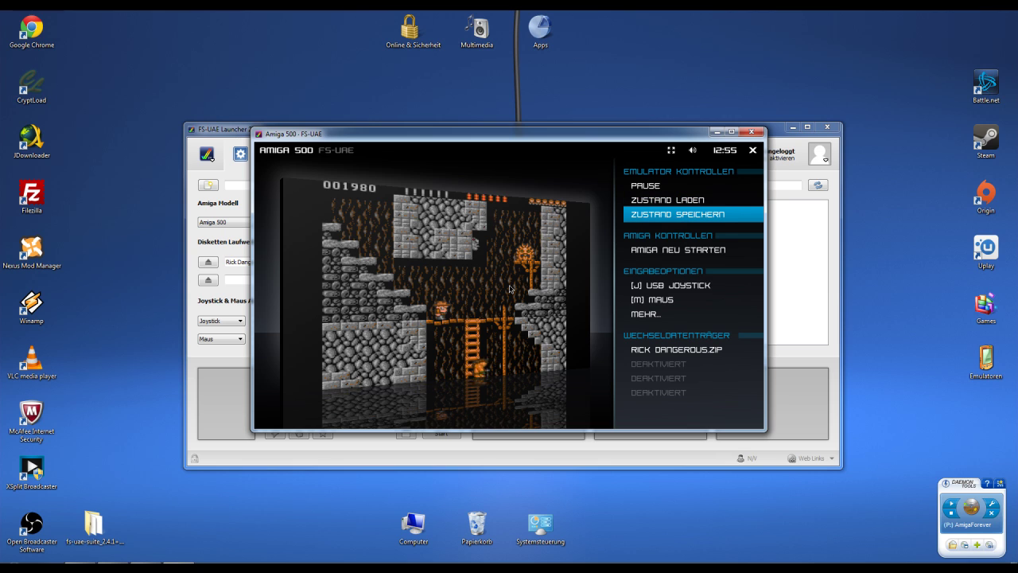
key("Up")
key("Down")
key("Up")
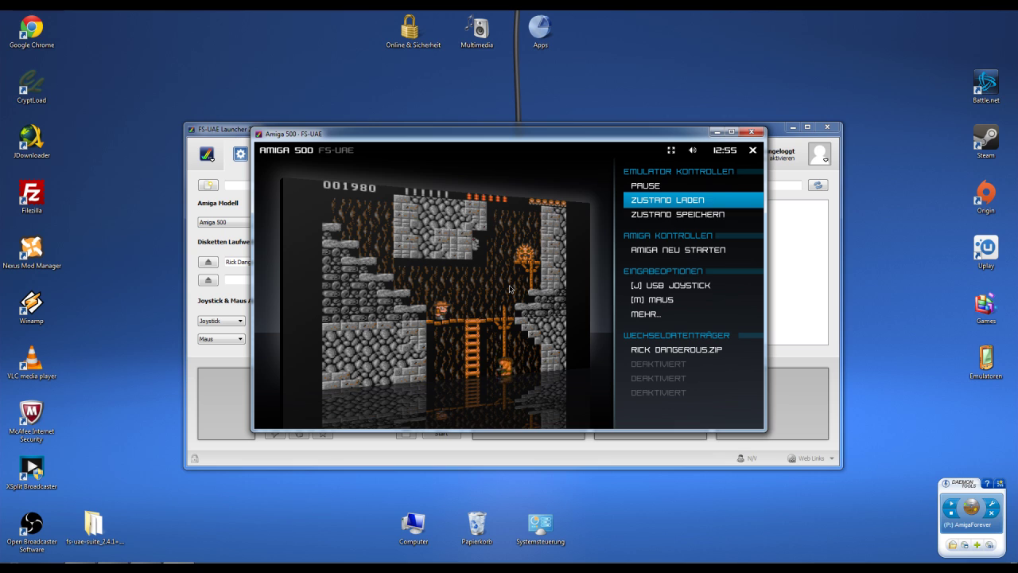
key("Down")
key("Up")
key("Down")
key("Up")
key("Down")
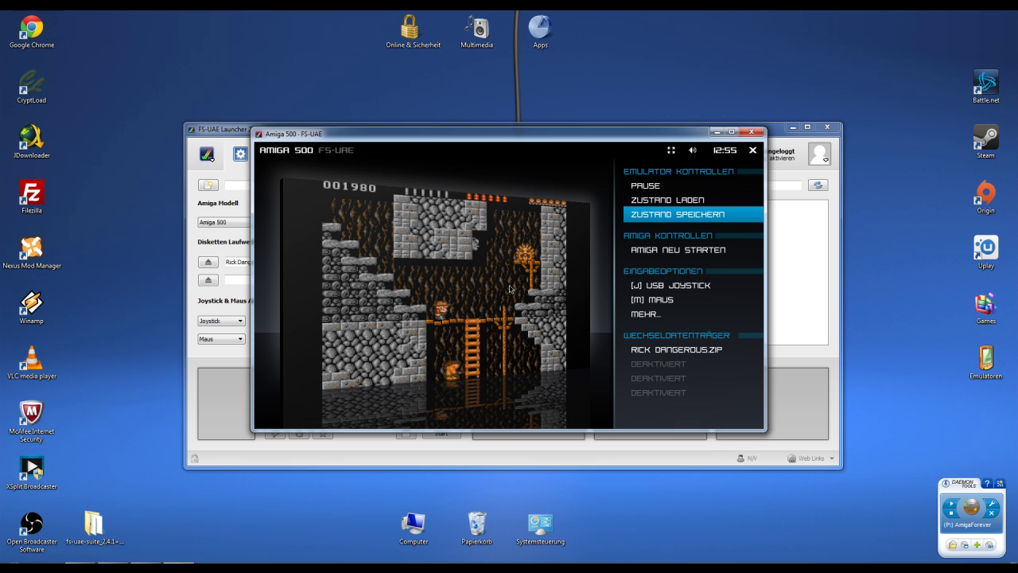
Examine the in-game menu's entries for restarting the Amiga and the joystick and mouse input options
key("Down")
key("Down")
key("Up")
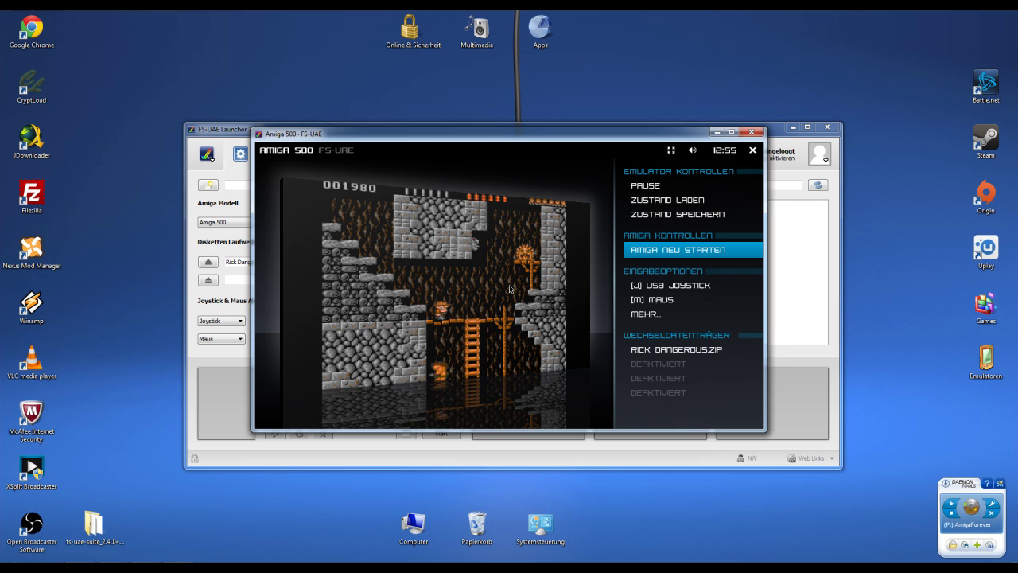
key("Down")
key("Down")
key("Up")
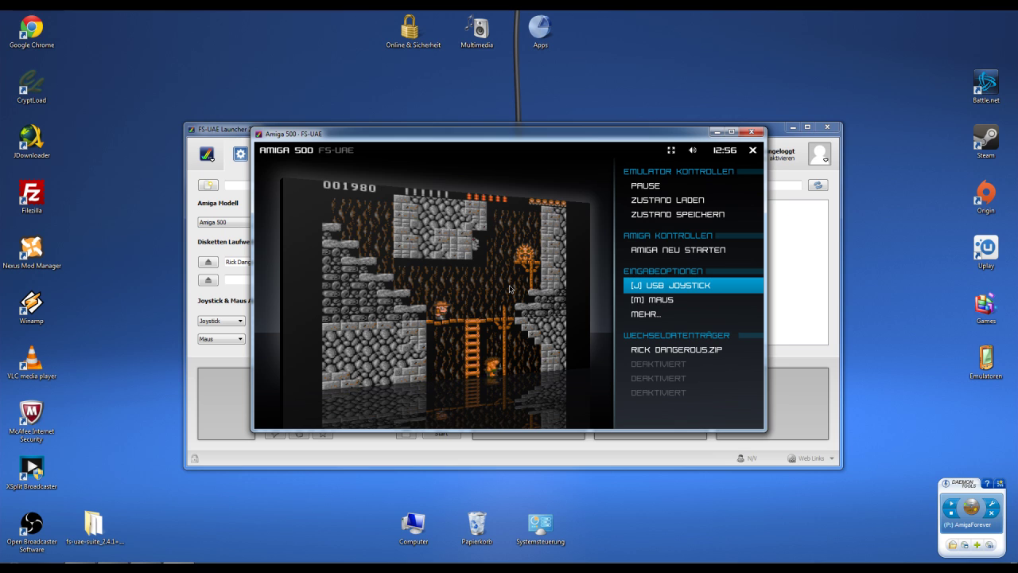
key("Down")
key("Down")
Examine the removable media entries in the in-game menu, from the loaded Rick Dangerous.zip through the disabled drives
key("Down")
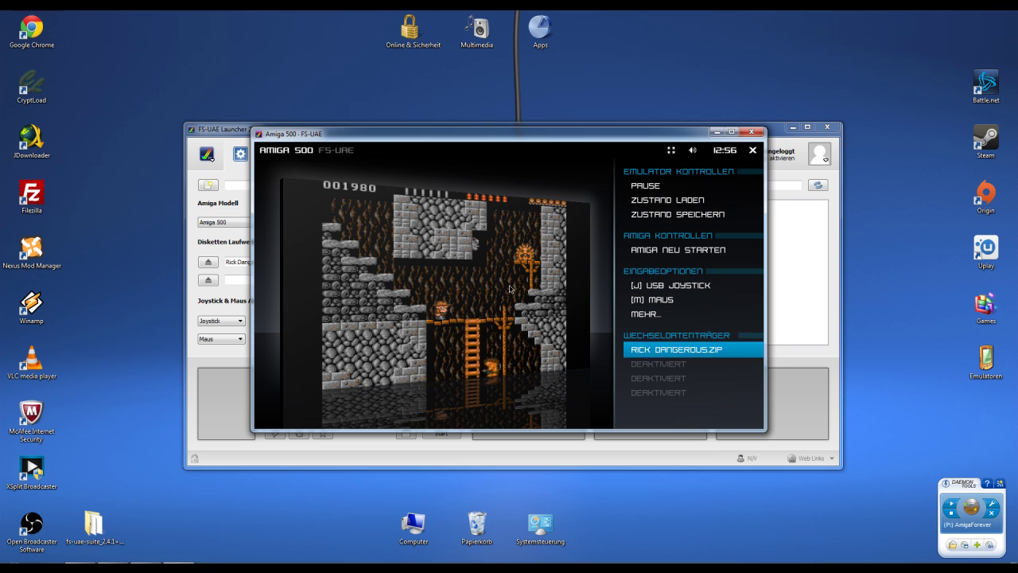
key("Down")
key("Up")
key("Down")
key("Down")
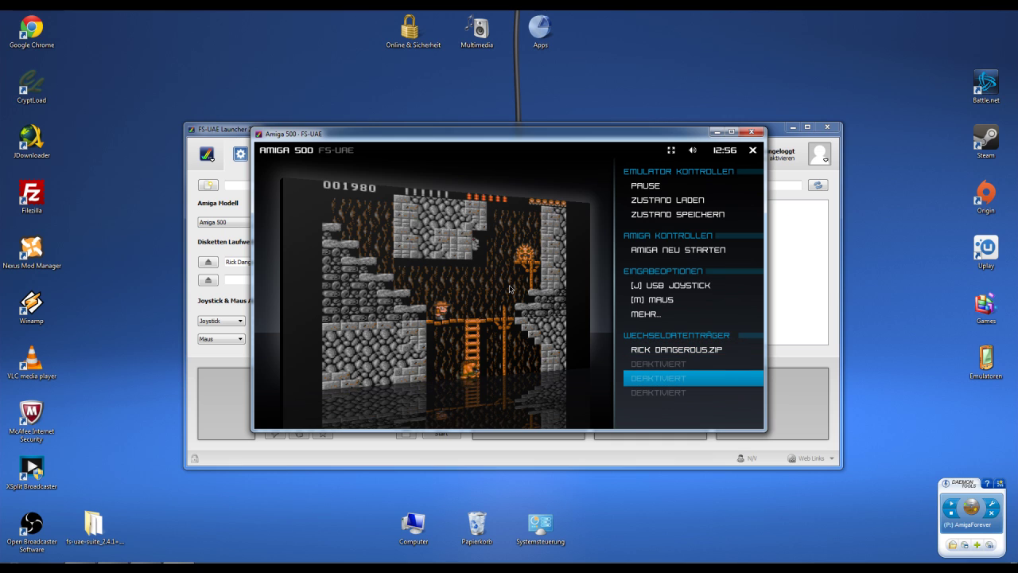
key("Up")
key("Up")
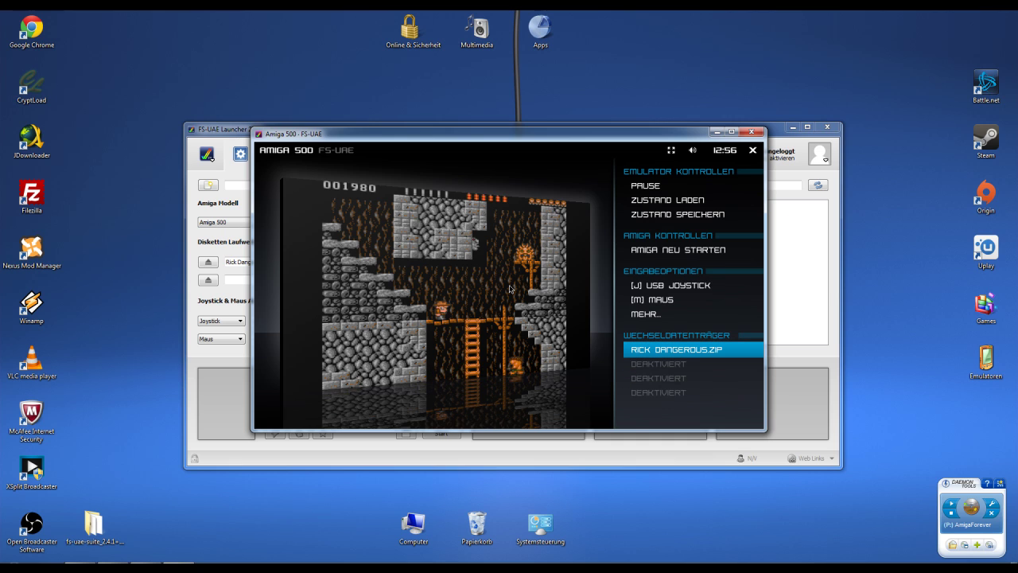
key("Down")
key("Down")
key("Down")
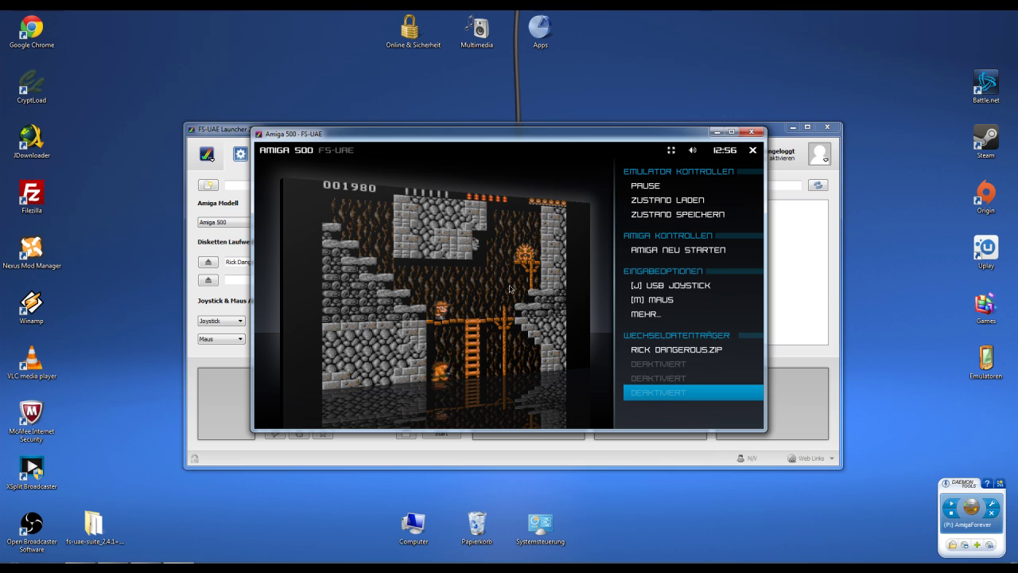
key("Up")
key("Up")
key("Up")
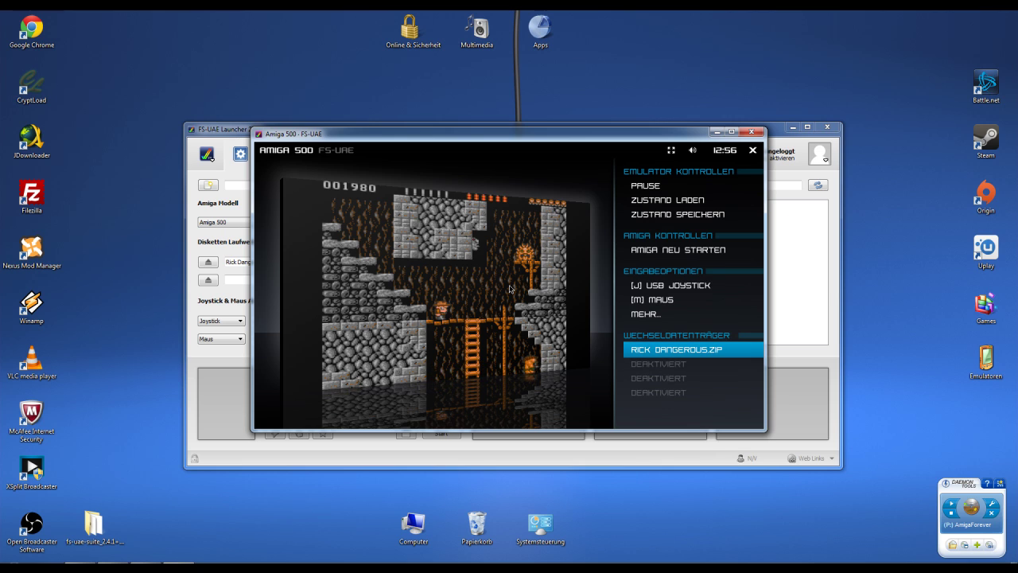
Quit the Amiga 500 emulation from the in-game menu and return to the launcher
key("Up")
key("Up")
key("Up")
key("Up")
key("Up")
key("Up")
key("Up")
key("Up")
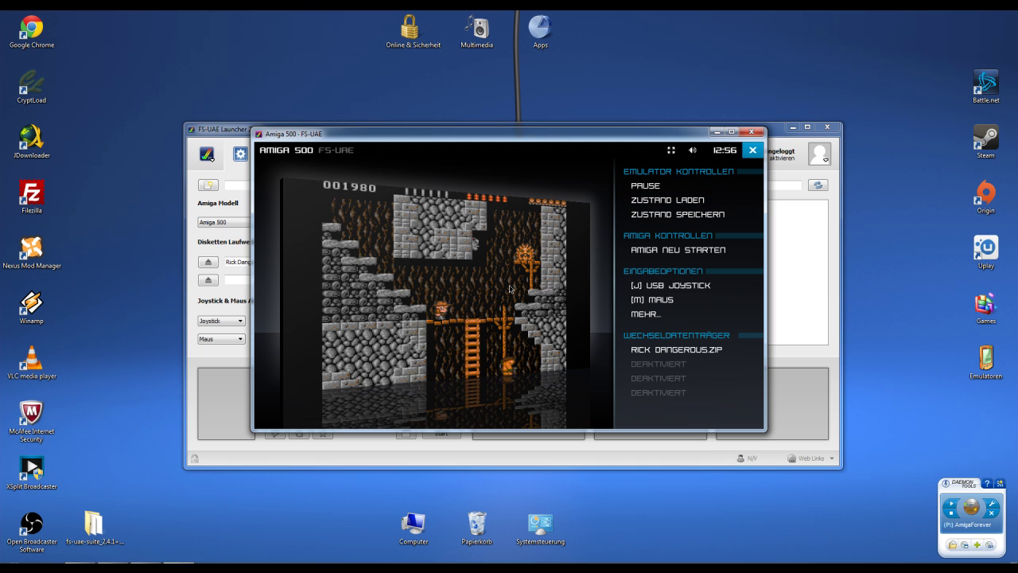
key("Return")
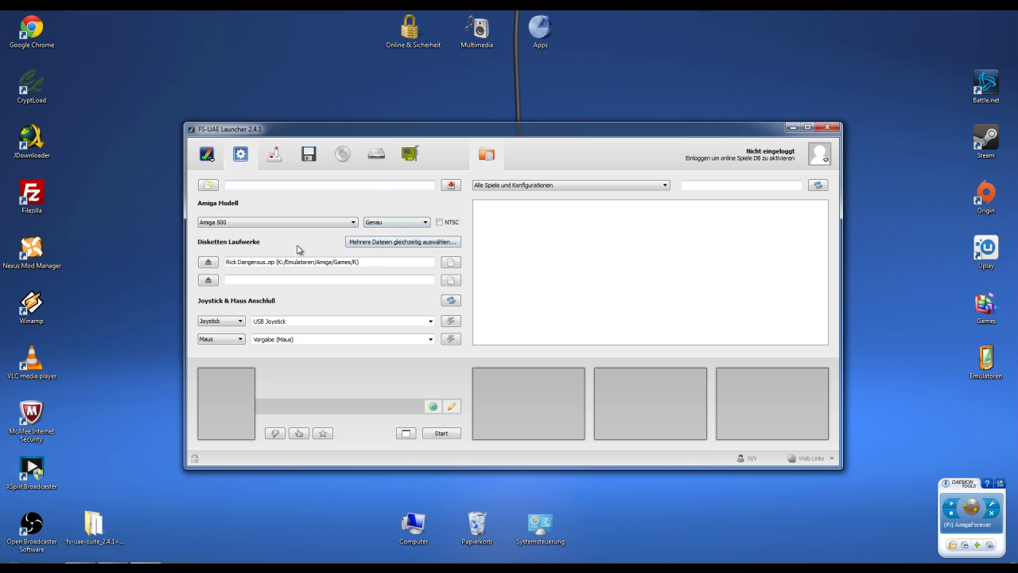
Eject Rick Dangerous from the first floppy drive and open the image picker for adding disks to the media swap list
left_click(208, 264)
left_click(309, 158)
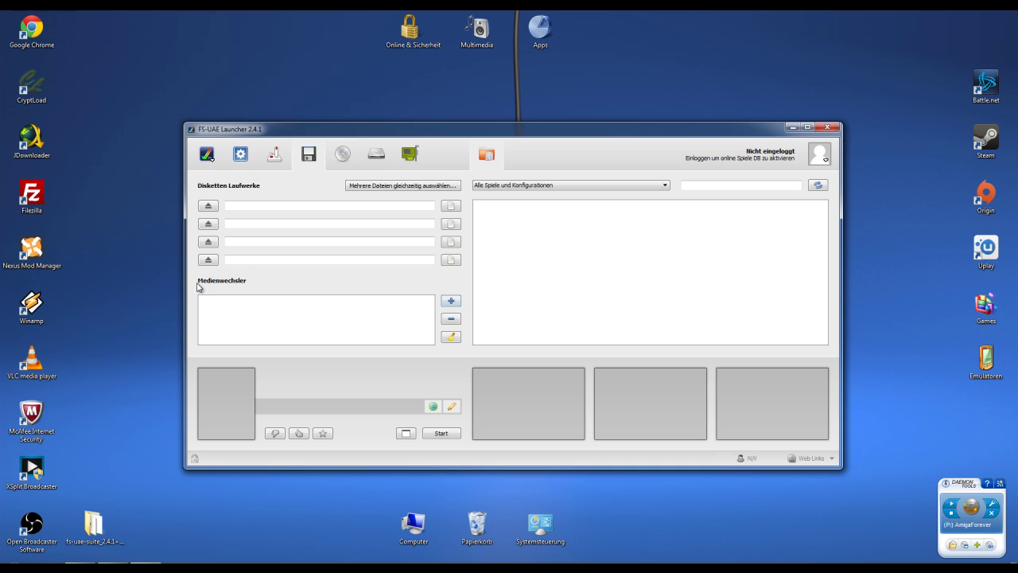
left_click(451, 302)
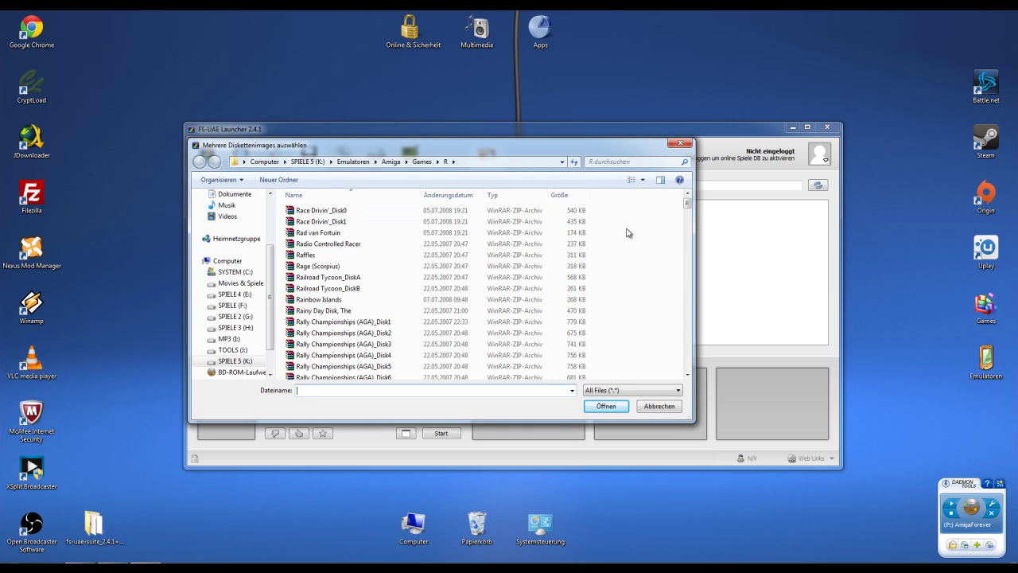
Add Simon the Sorcerer_Disk1 through Simon the Sorcerer_Disk9, the non-AGA version, from the Games folder S to the media swap list
left_click(422, 162)
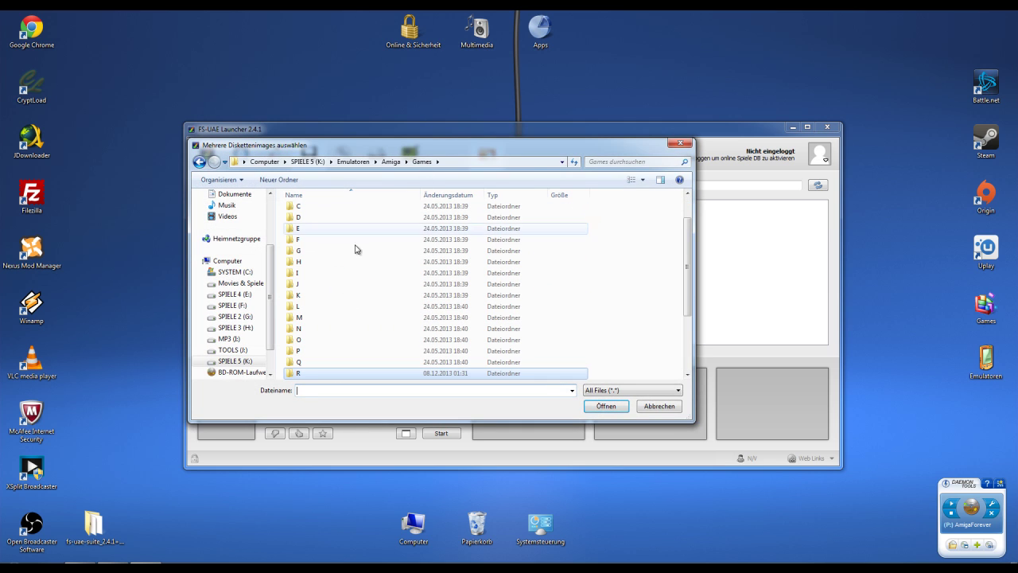
left_click_drag(688, 277, 689, 321)
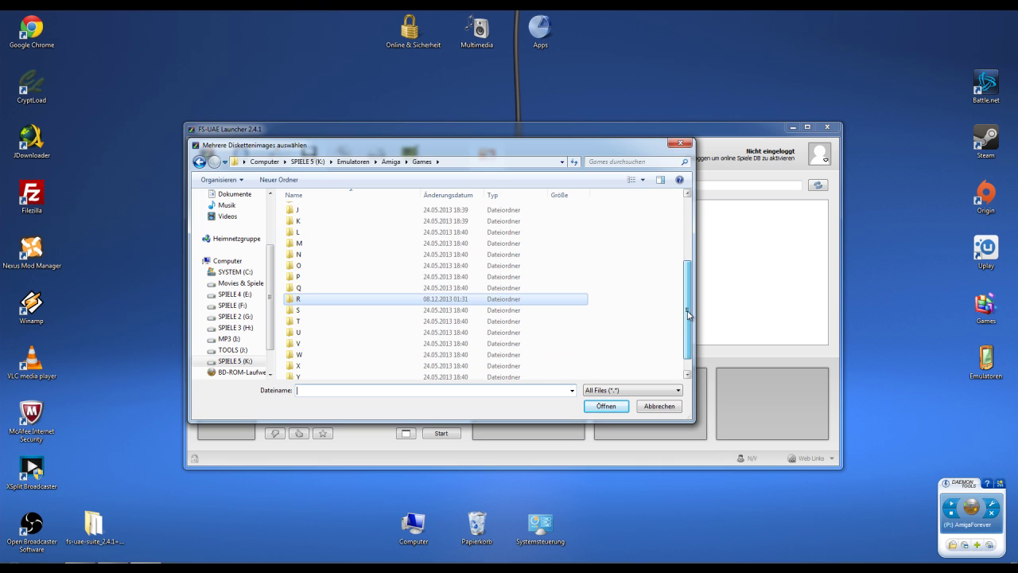
left_click(304, 311)
double_click(304, 311)
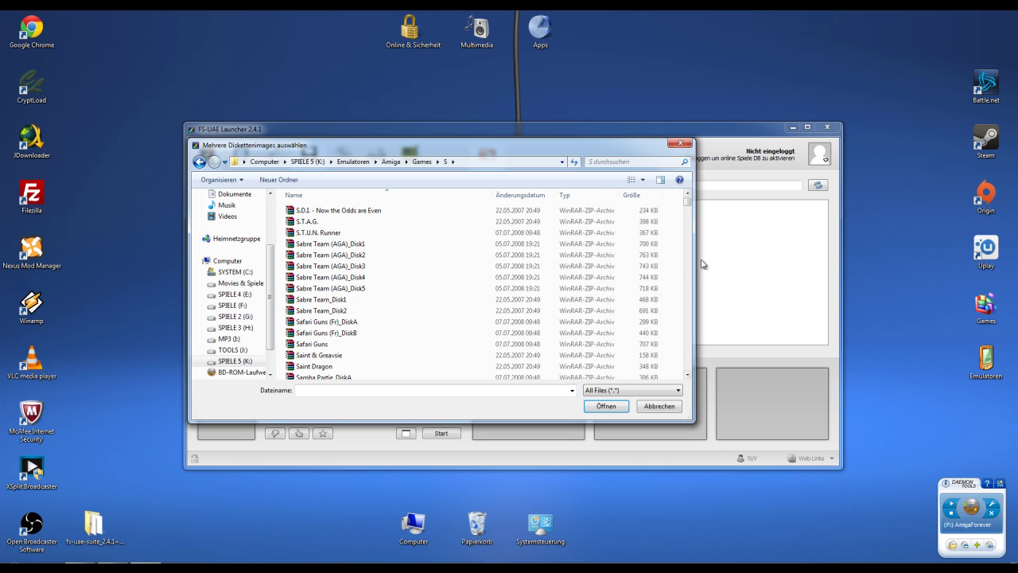
left_click_drag(688, 207, 690, 236)
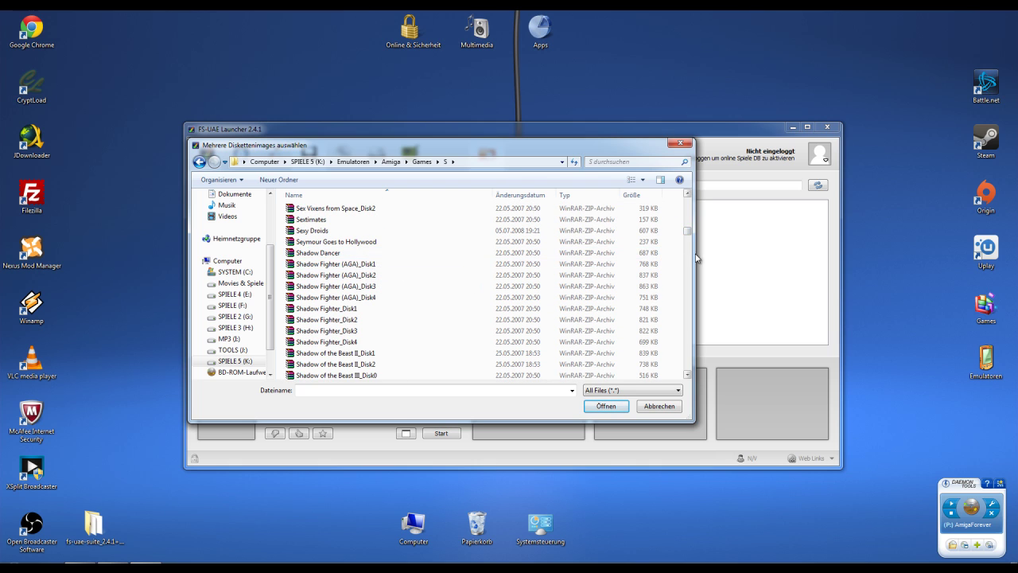
left_click_drag(689, 239, 689, 253)
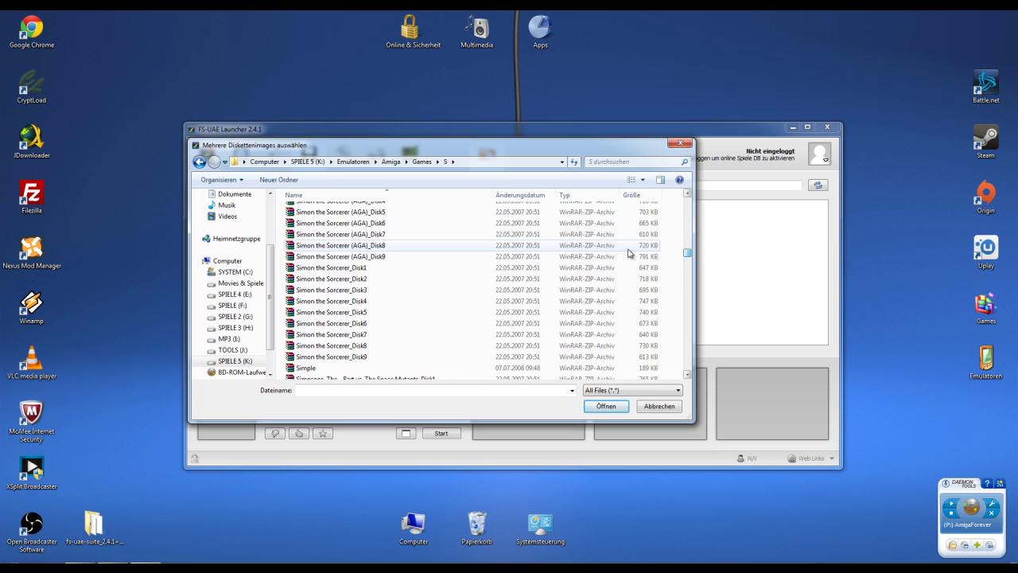
left_click(359, 270)
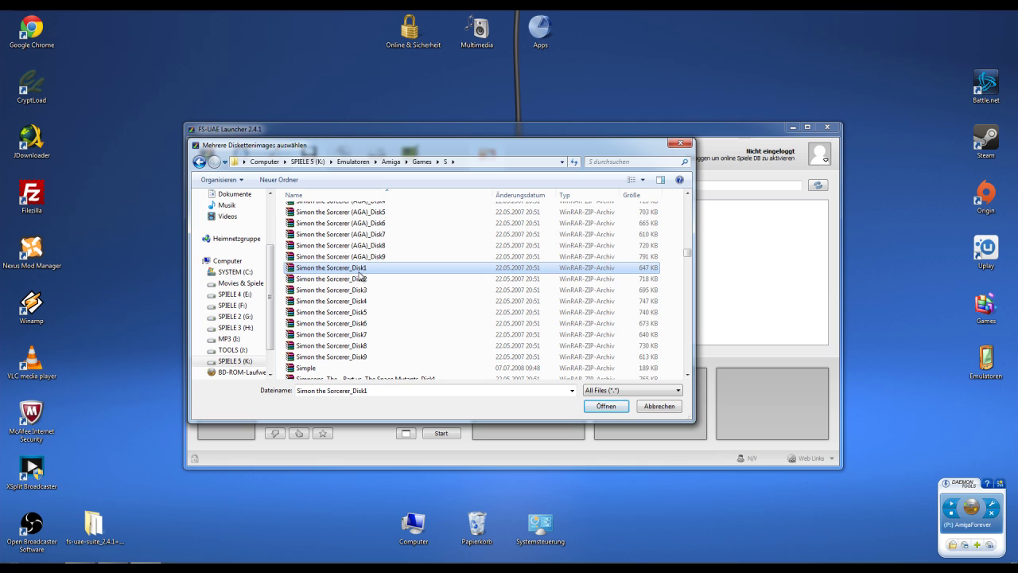
left_click(358, 356, "shift")
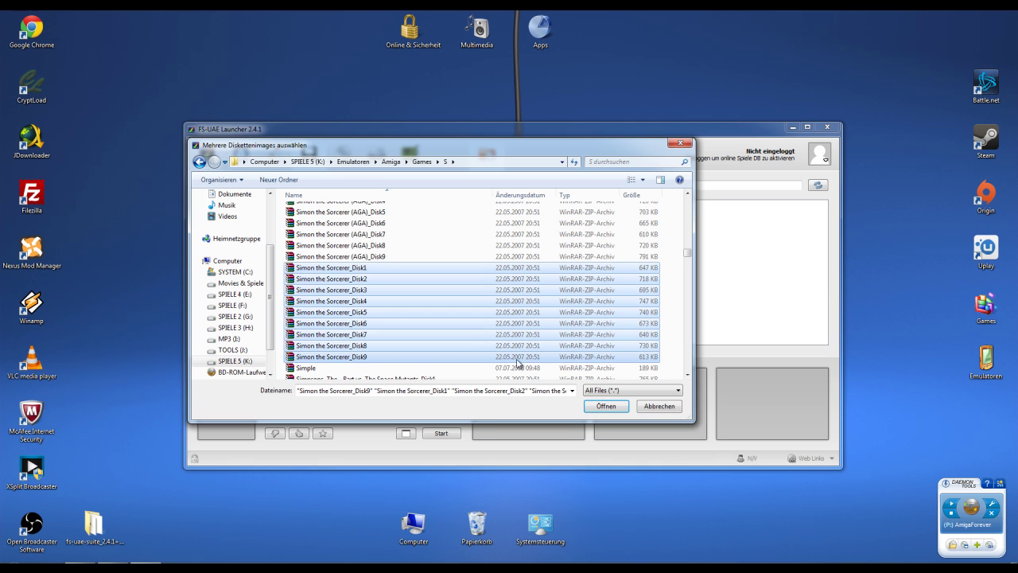
left_click(607, 407)
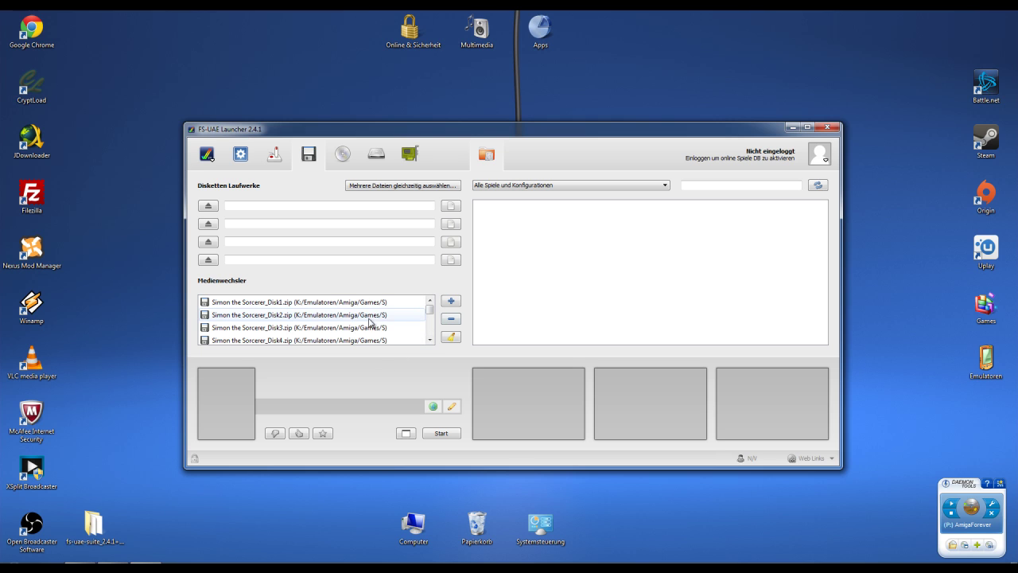
Start the Amiga 500 emulation and insert Simon the Sorcerer_Disk1 into drive DF0 through the in-game menu
left_click(442, 434)
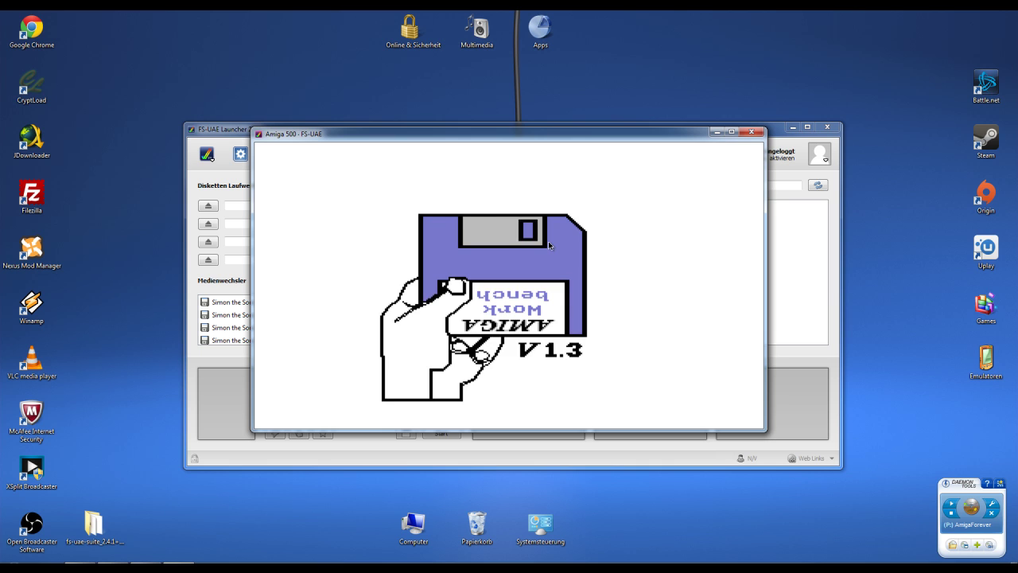
key("F12")
key("Down")
key("Down")
key("Down")
key("Down")
key("Down")
key("Down")
key("Down")
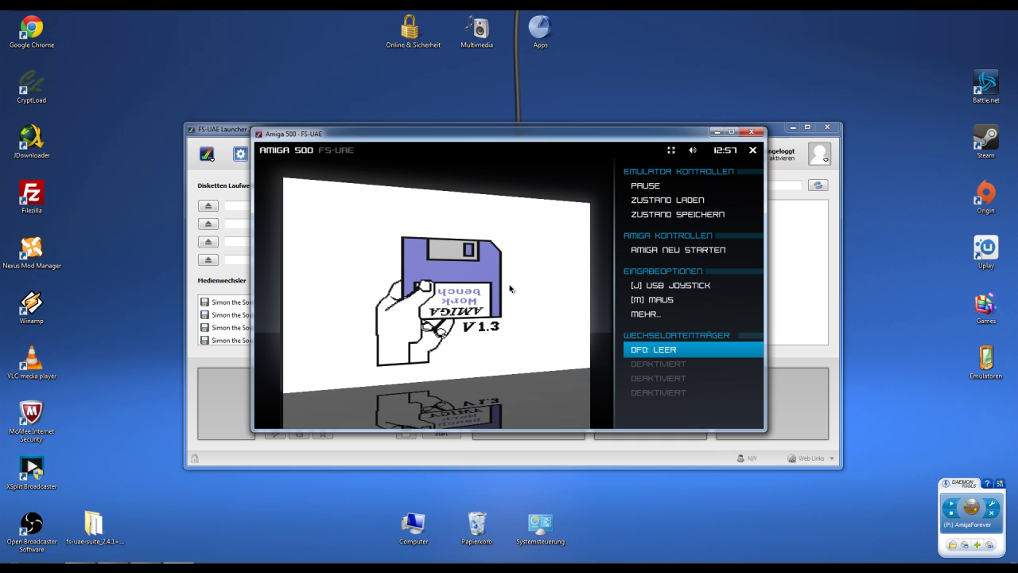
key("Return")
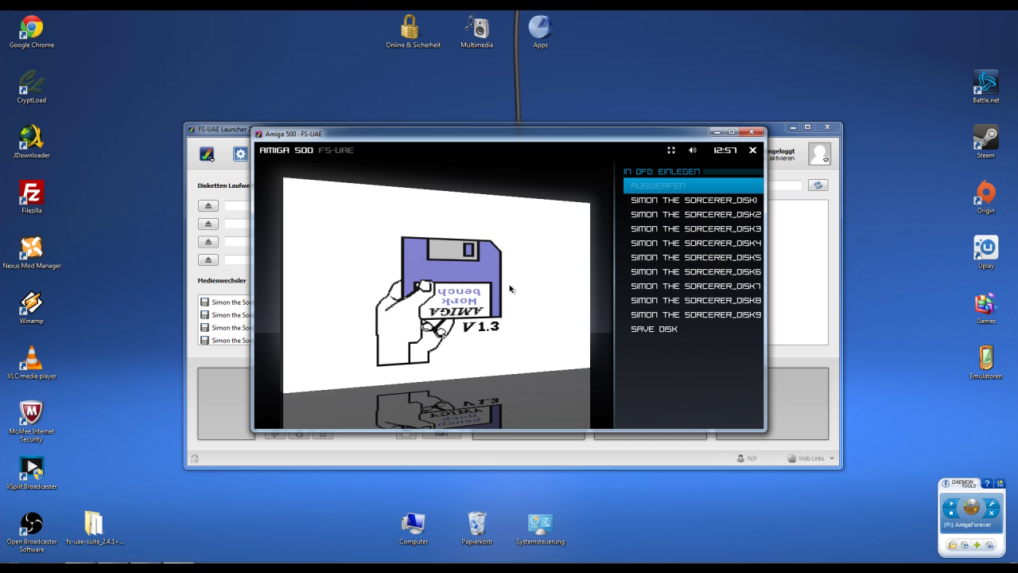
key("Down")
key("Return")
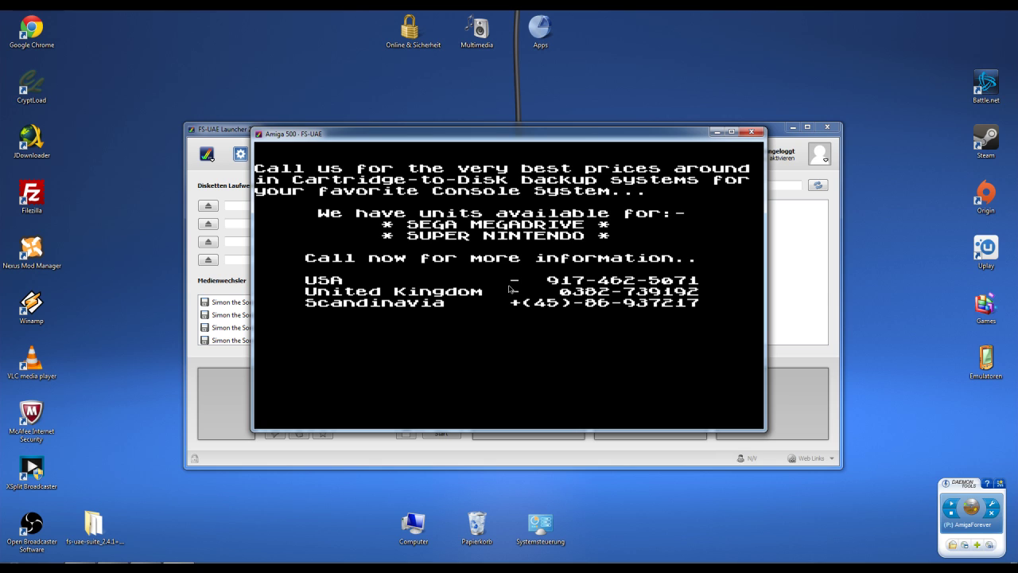
Skip the advertising text screen to load Simon the Sorcerer, and briefly check the in-game menu at the compass question
left_click(513, 285)
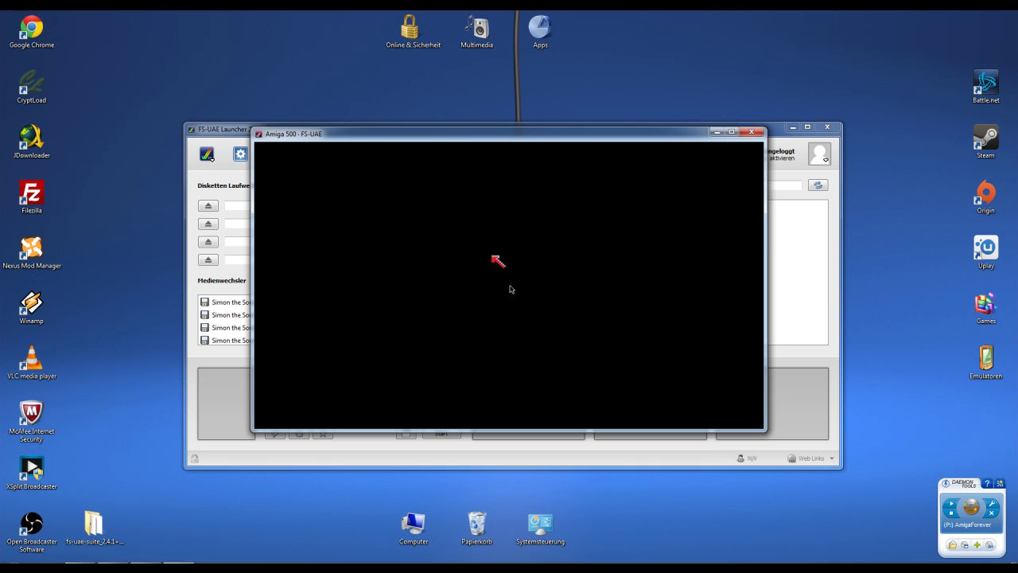
key("F12")
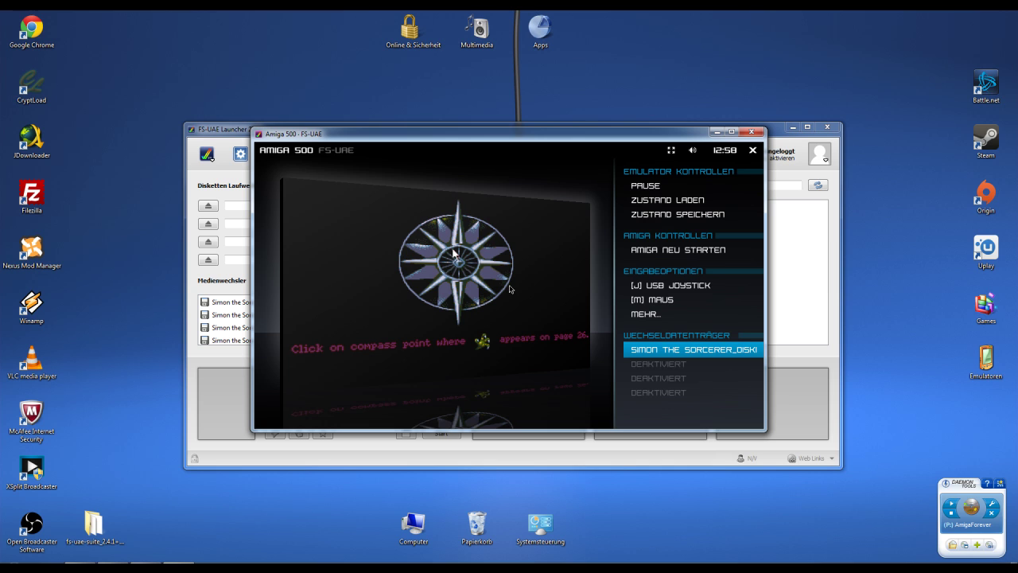
key("F12")
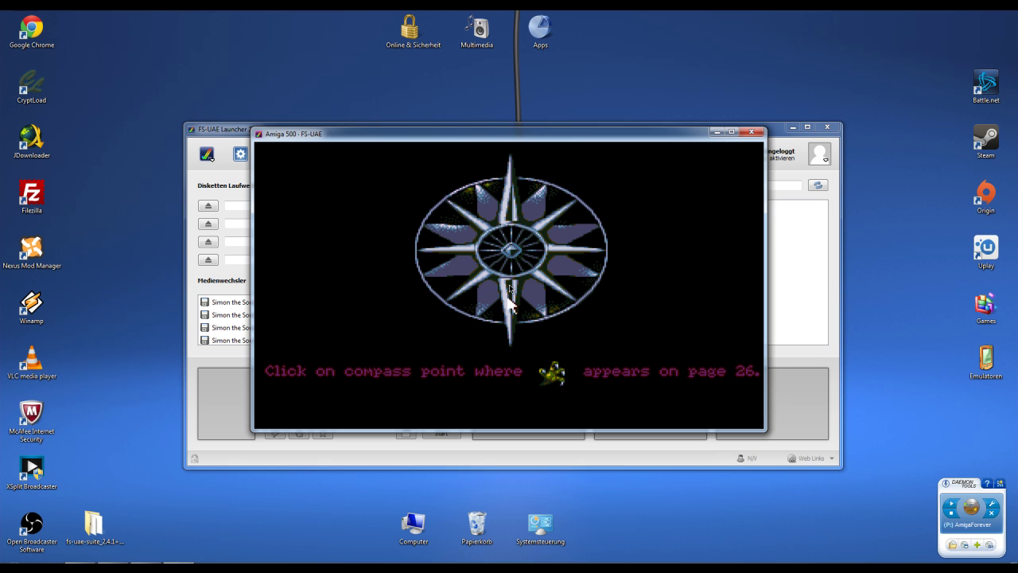
Open the DF0 disk list in the in-game menu and look through the Simon the Sorcerer disks available for swapping
key("F12")
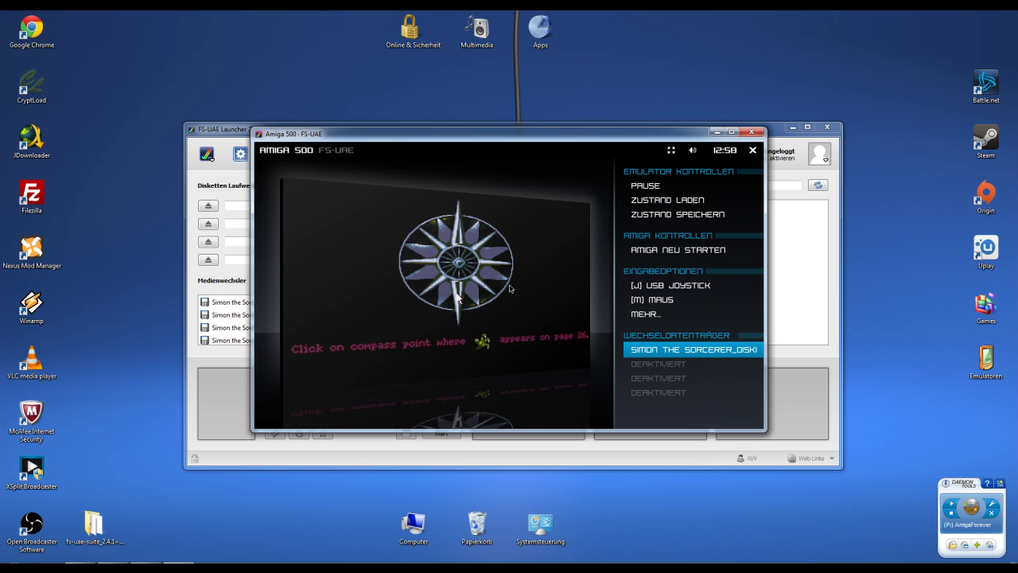
key("Up")
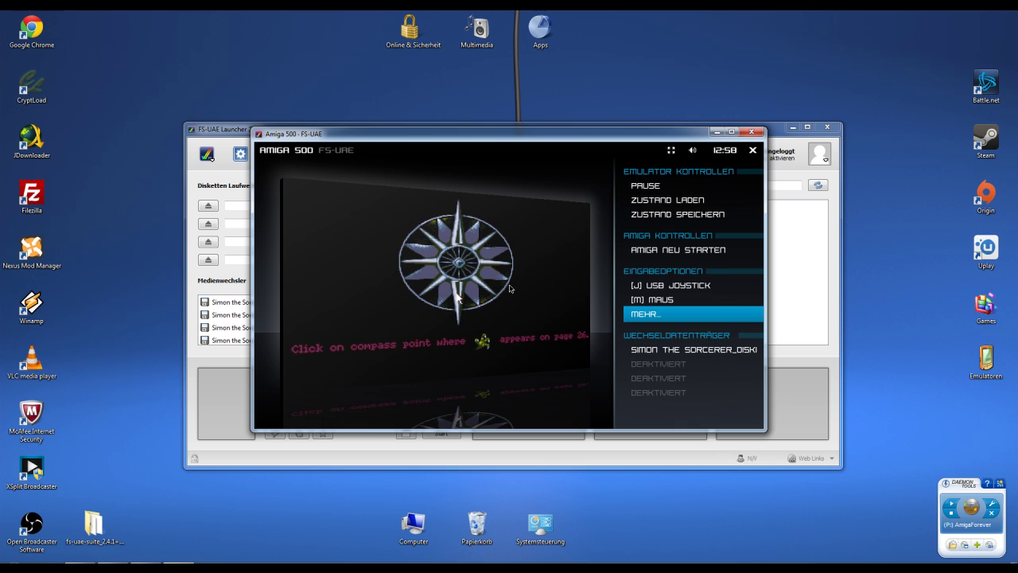
key("Down")
key("Return")
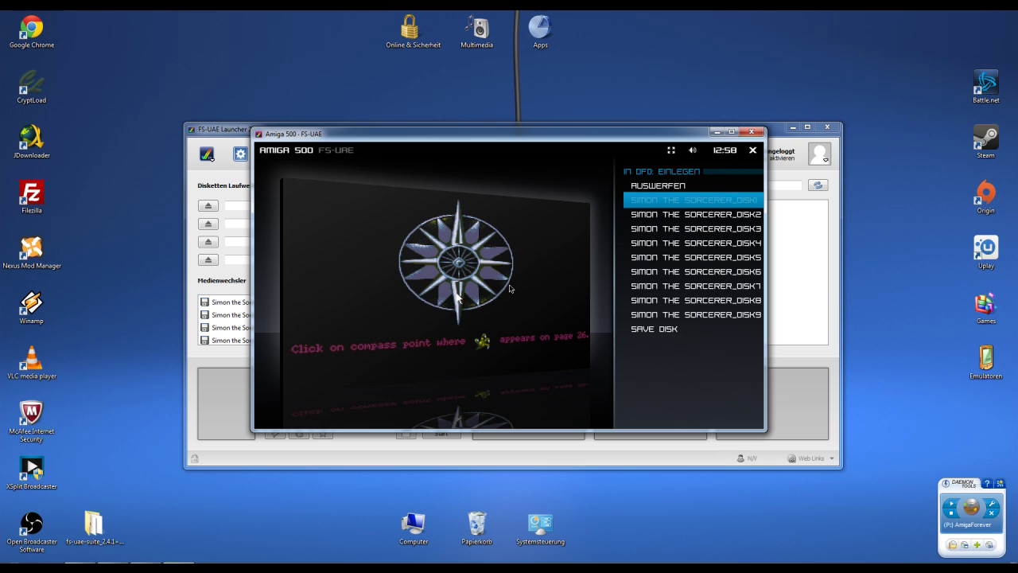
key("Down")
key("Down")
key("Down")
key("Down")
key("Down")
key("Down")
key("Down")
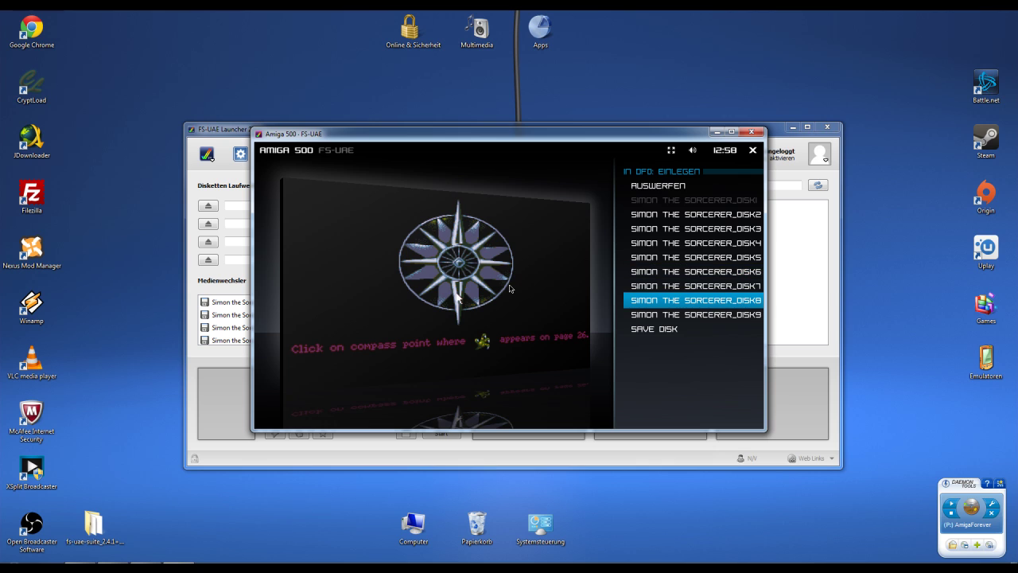
key("Up")
key("Up")
key("Up")
key("Up")
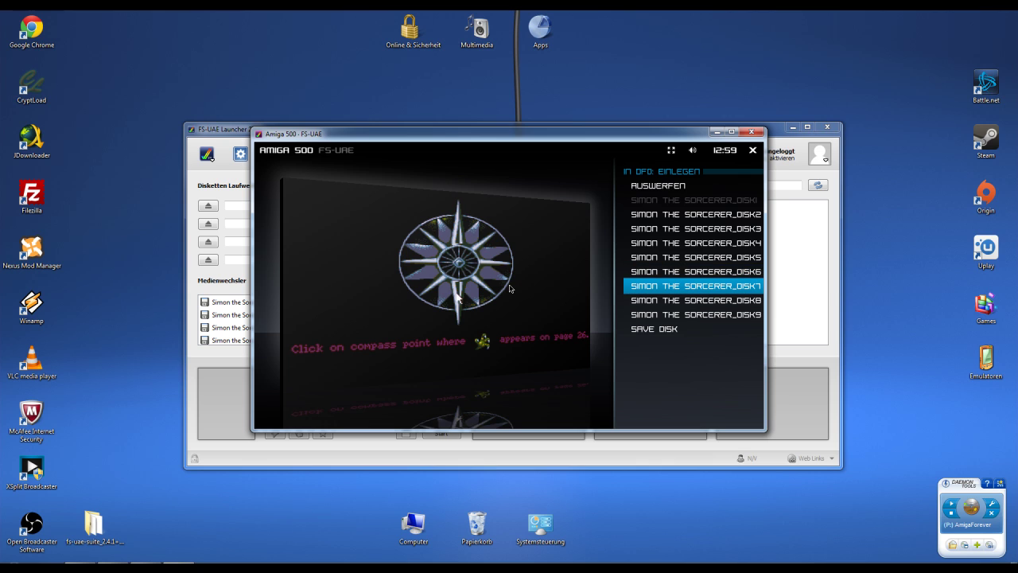
key("Down")
key("Down")
key("Down")
key("Down")
key("Up")
key("Up")
key("Up")
key("Up")
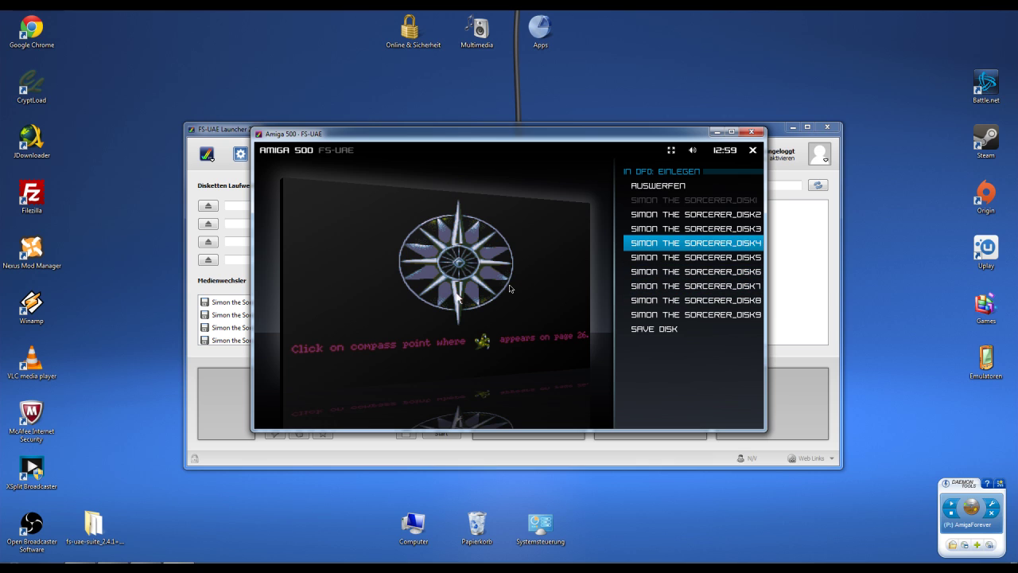
key("Up")
key("Up")
Swap the disk in drive DF0 to Simon the Sorcerer_Disk7
key("Down")
key("Down")
key("Down")
key("Down")
key("Down")
key("Down")
key("Down")
key("Up")
key("Up")
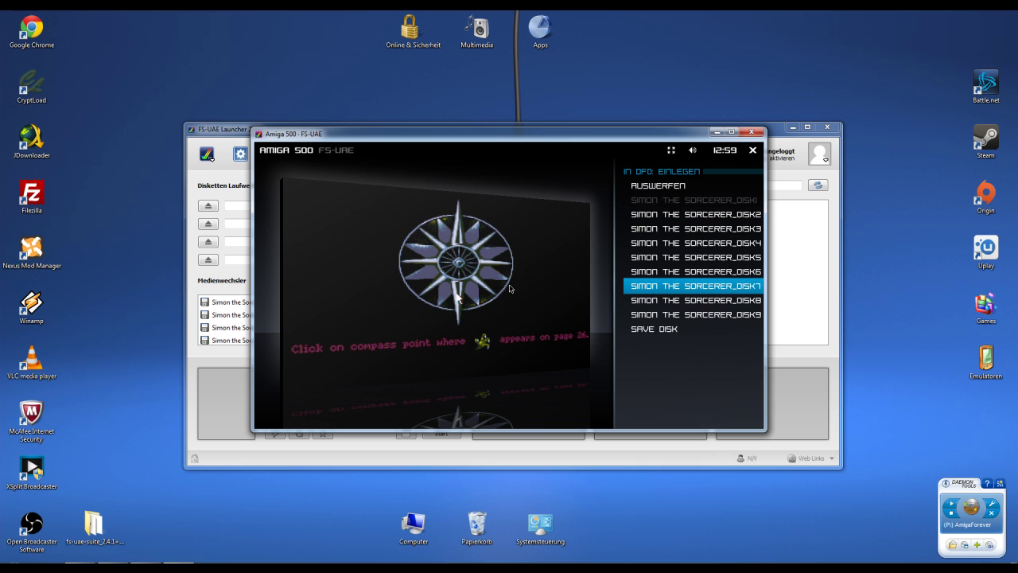
key("Return")
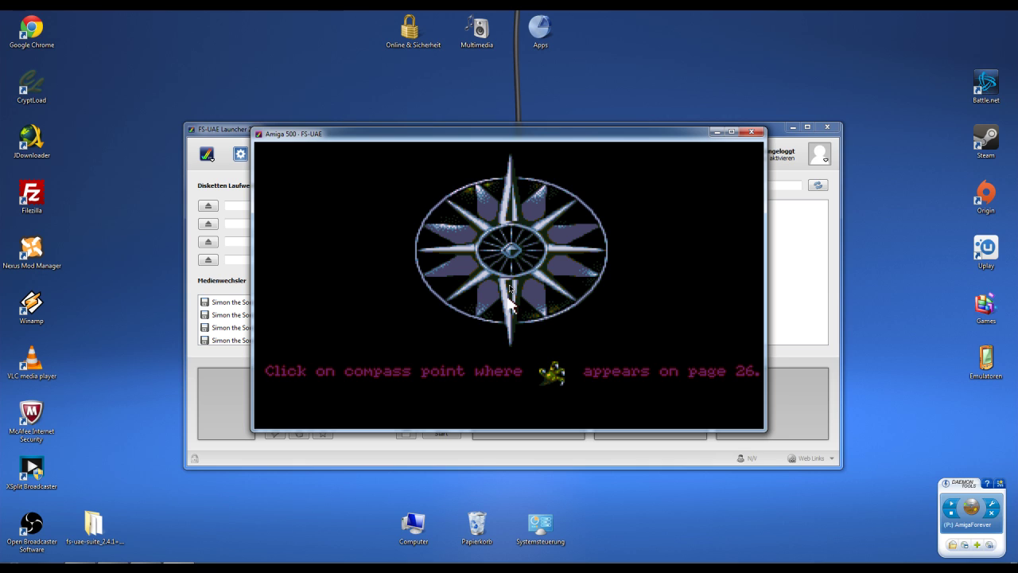
Examine the in-game menu's entry for the inserted disk and the fullscreen, sound and quit options
key("F12")
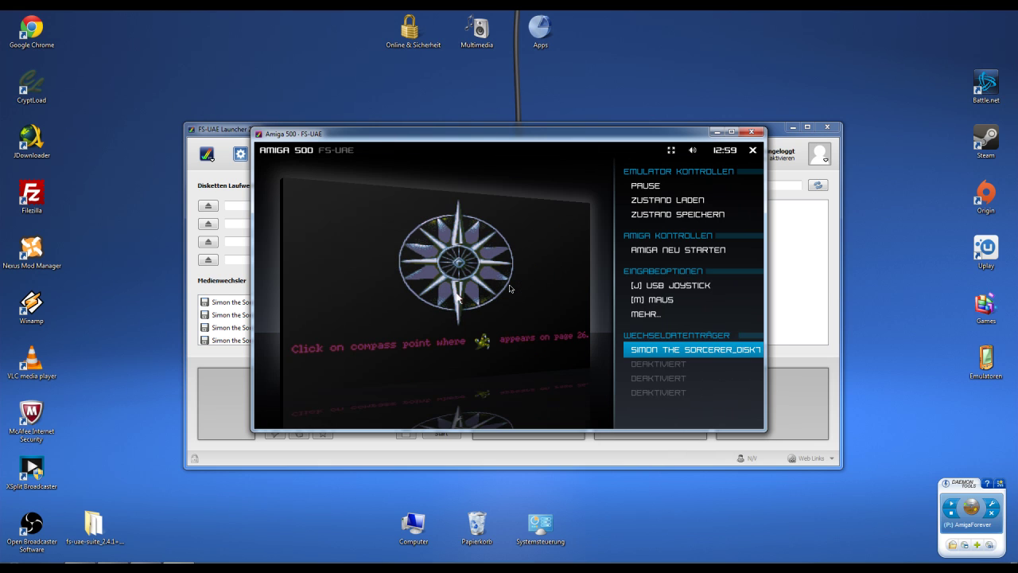
key("Up")
key("Up")
key("Up")
key("Up")
key("Up")
key("Up")
key("Up")
key("Up")
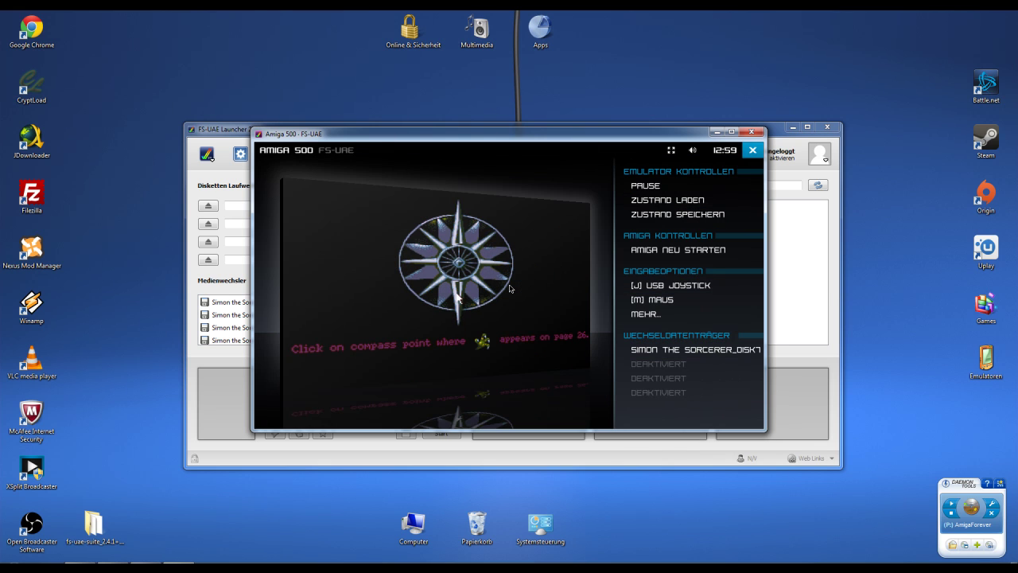
key("Left")
key("Left")
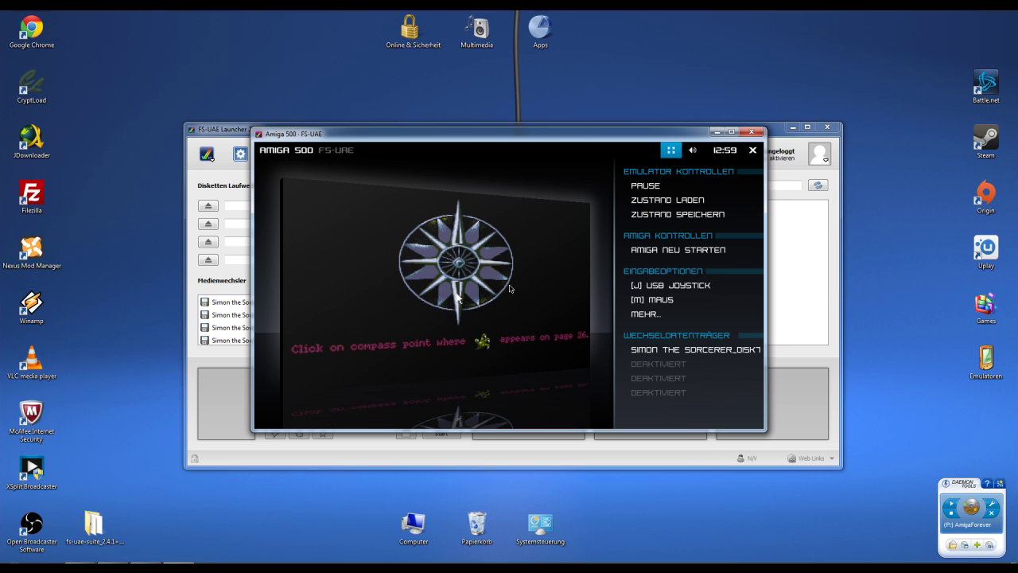
Quit the Amiga 500 emulation and clear all Simon the Sorcerer disks from the launcher's media swap list
key("Right")
key("Right")
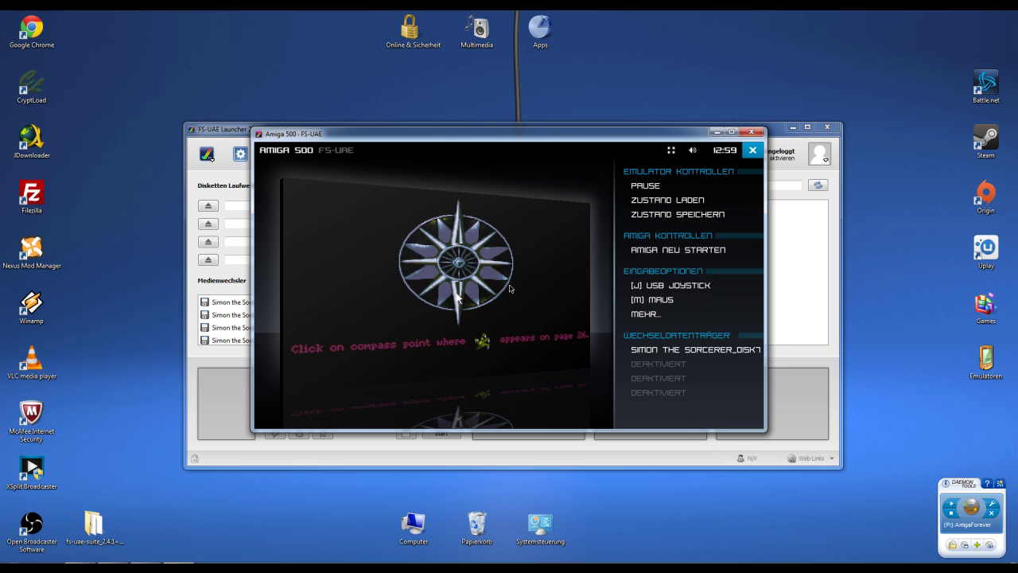
key("Return")
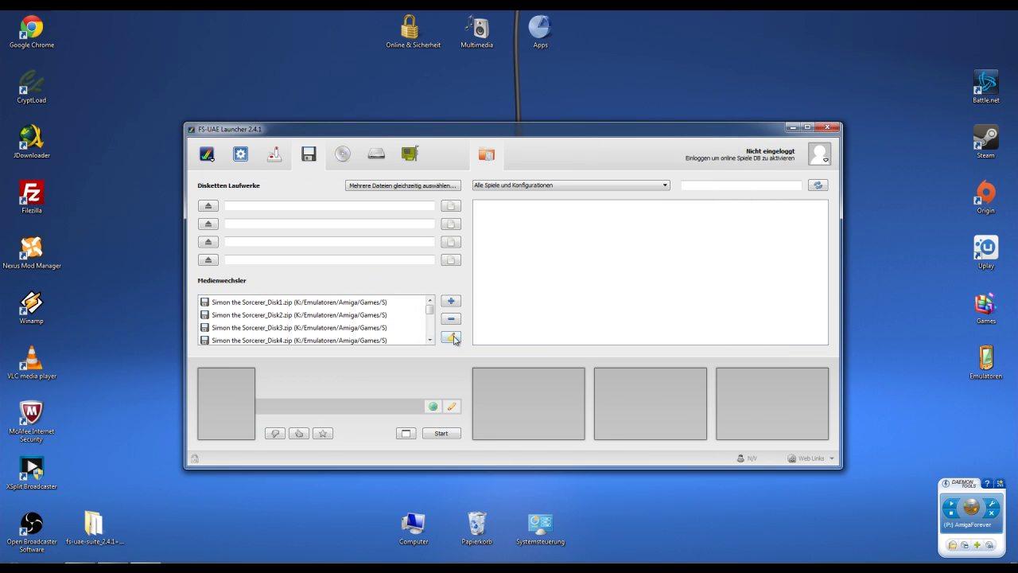
left_click(450, 338)
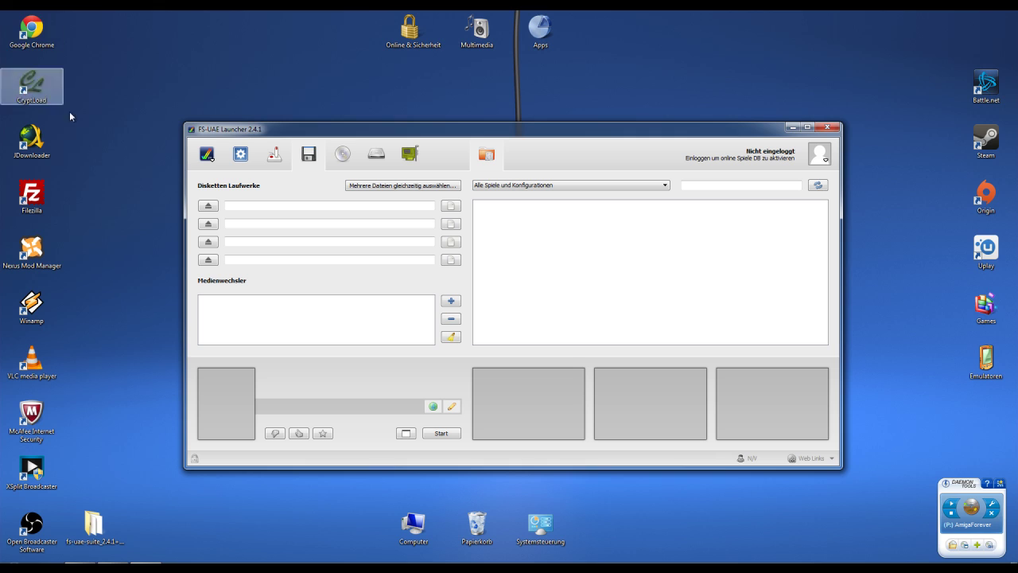
Look through the launcher's CD-ROM and hard drive settings and the hardware options for Kickstart ROM, memory and expansions
left_click(344, 155)
left_click(377, 155)
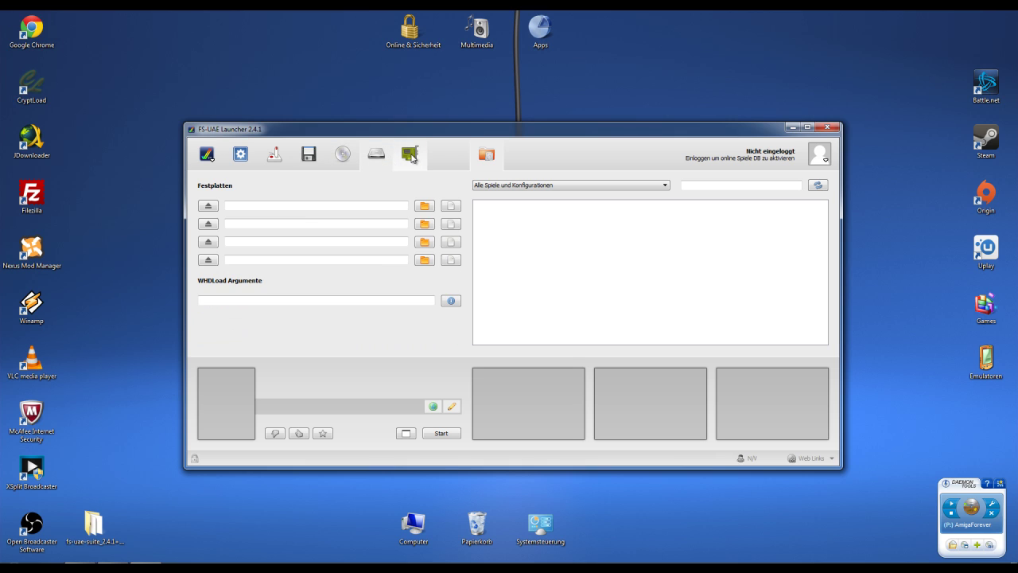
left_click(411, 154)
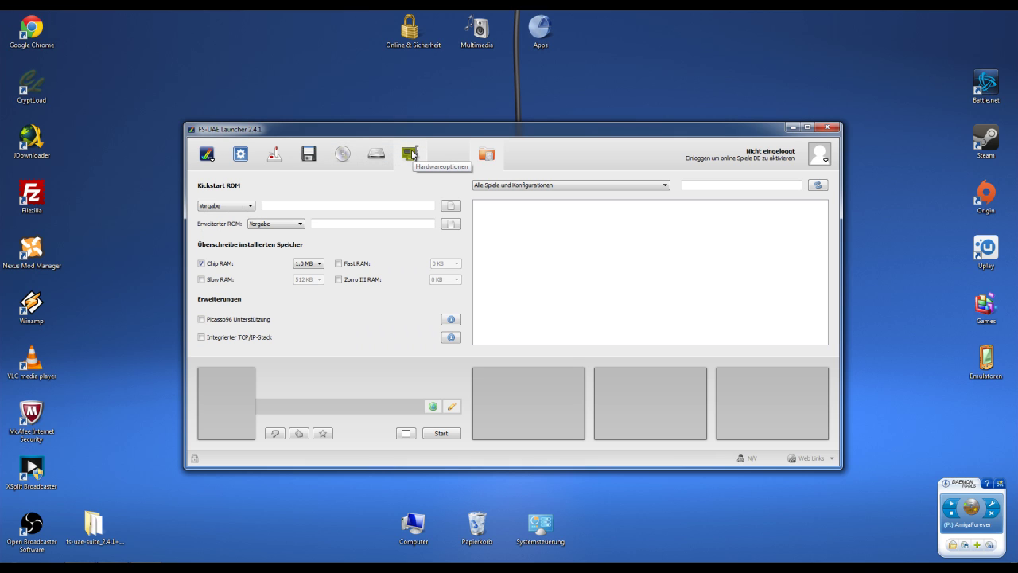